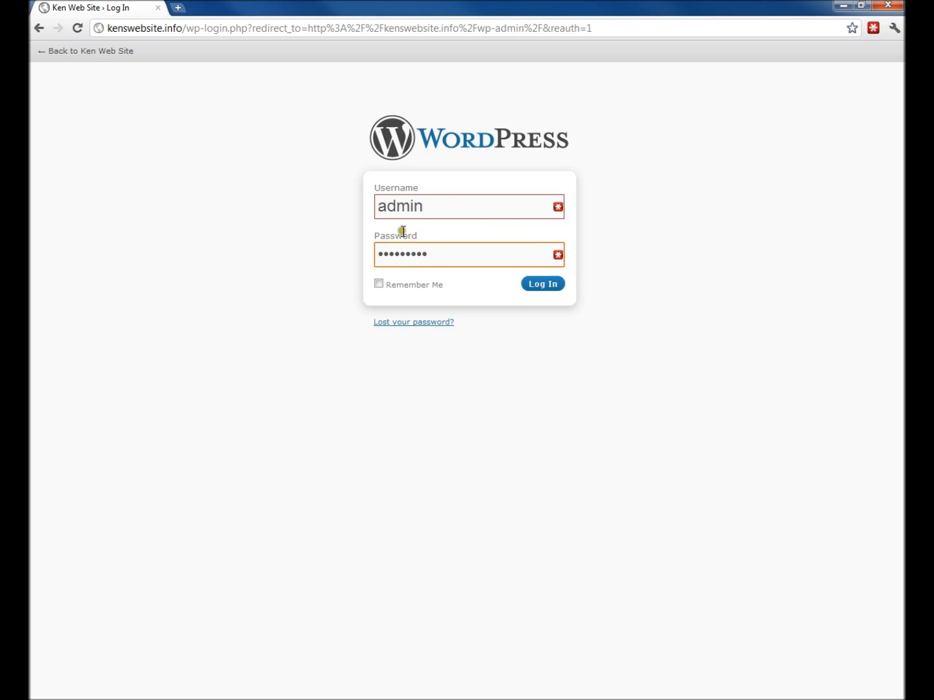
Log in to the WordPress admin area and update WordPress automatically to version 3.1.4, returning to the dashboard.
click(545, 288)
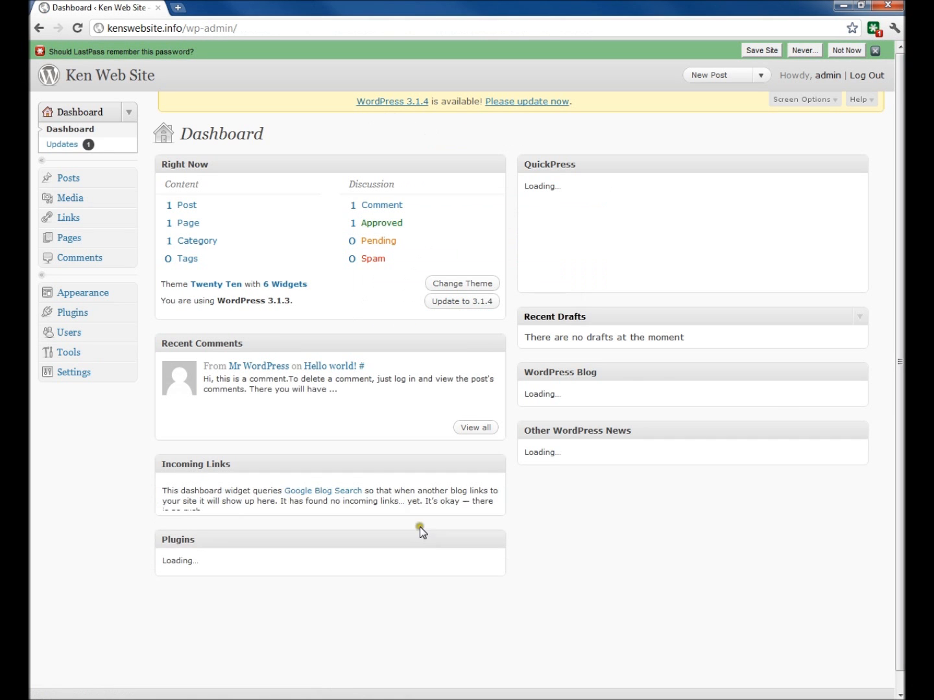
click(876, 50)
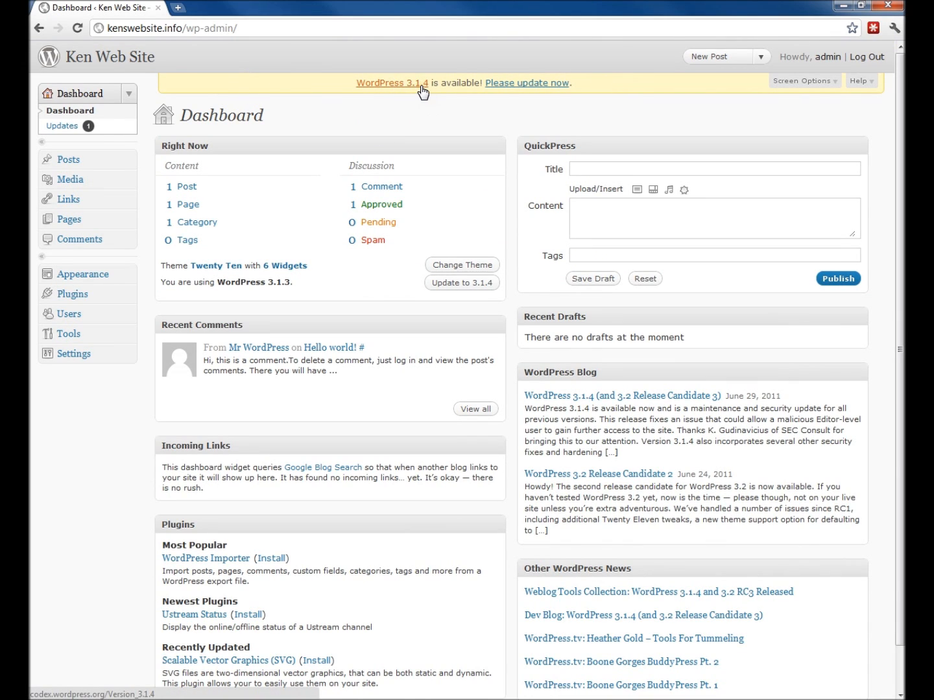
click(518, 85)
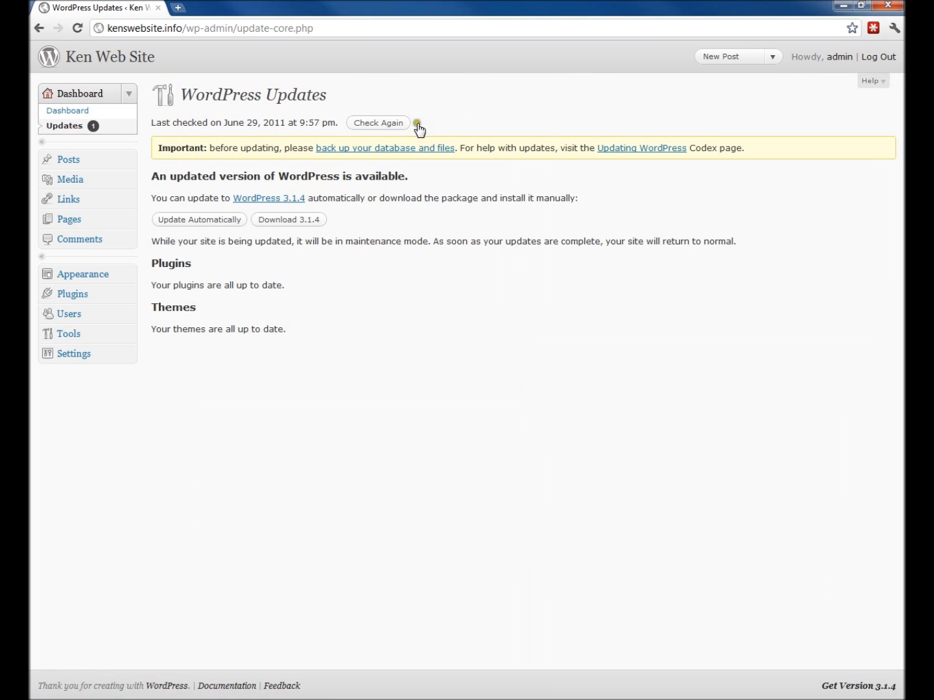
click(180, 227)
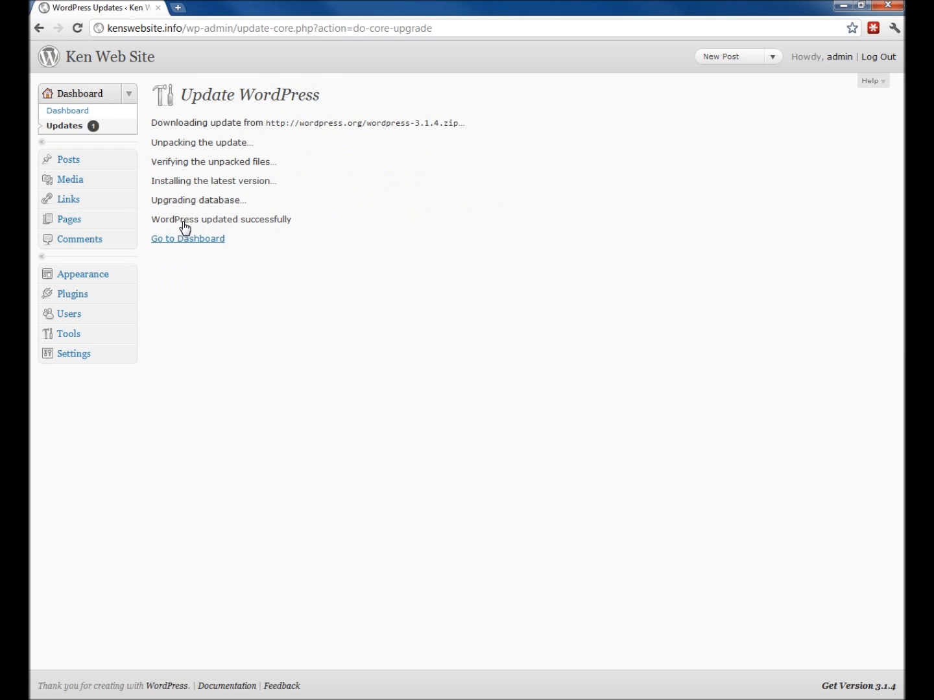
click(195, 240)
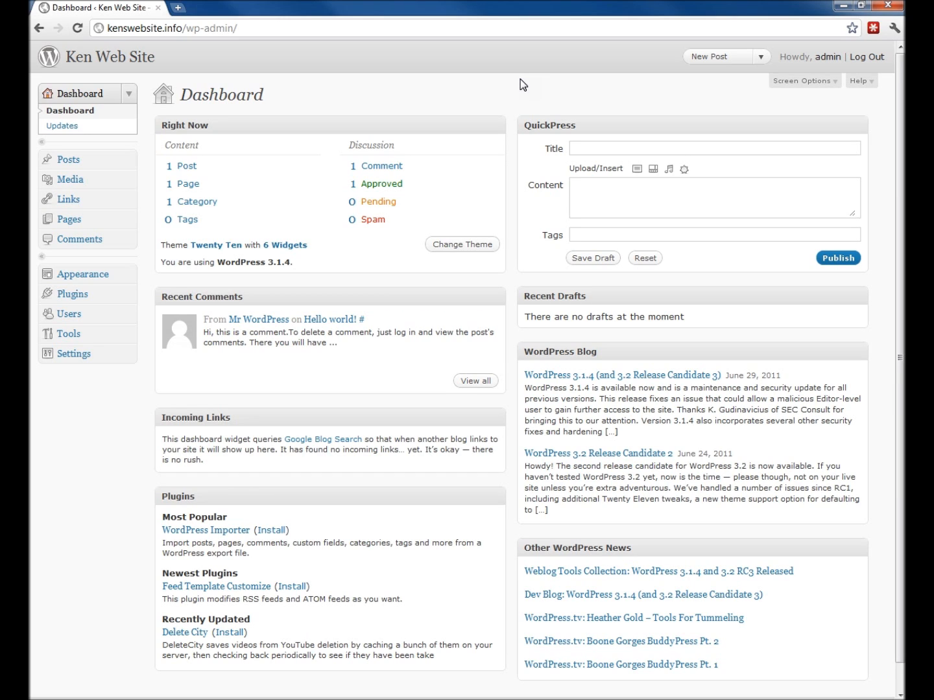
Log out of the admin area, log back in and reload the dashboard.
click(654, 76)
click(867, 57)
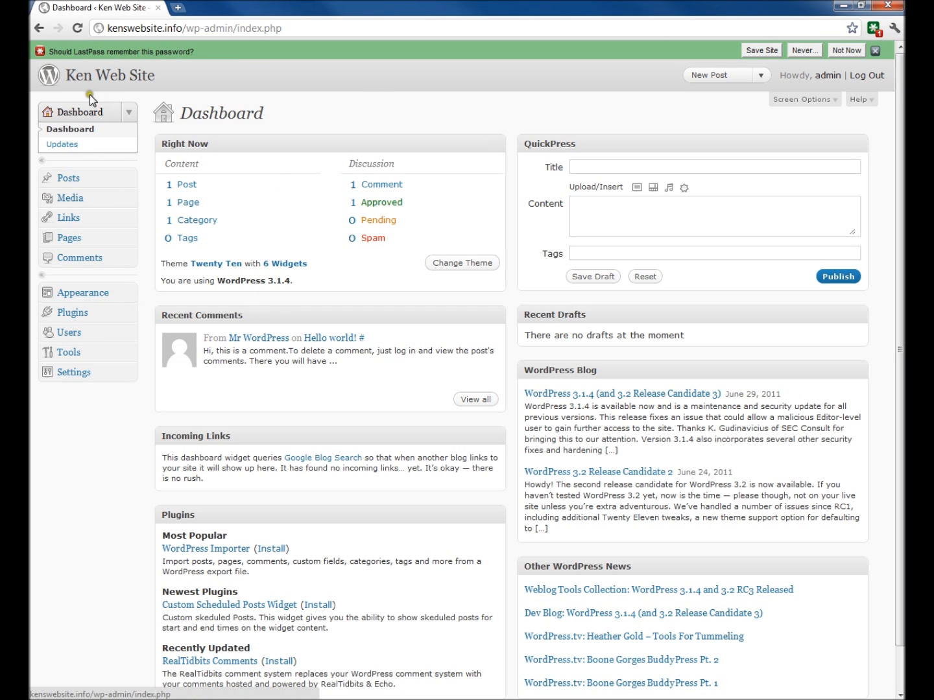
click(74, 114)
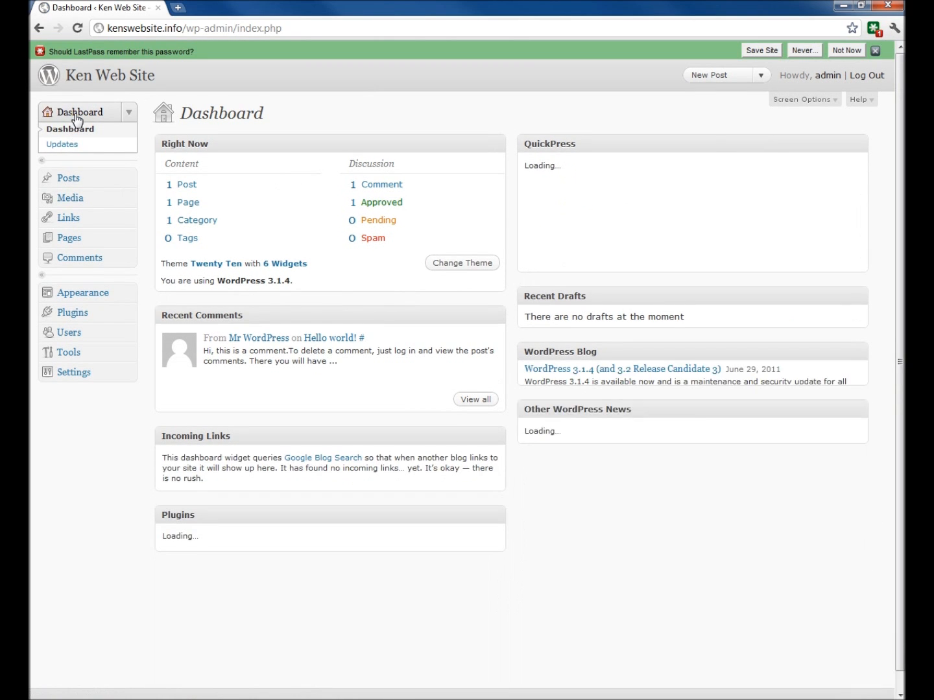
Go to the site's theme management and open the theme installer.
click(78, 292)
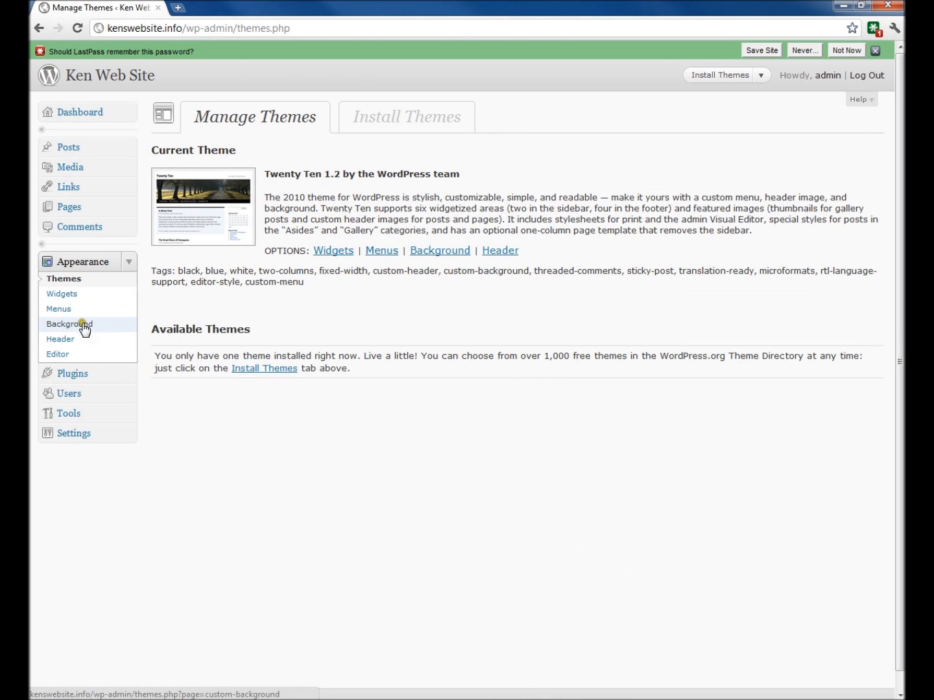
click(75, 280)
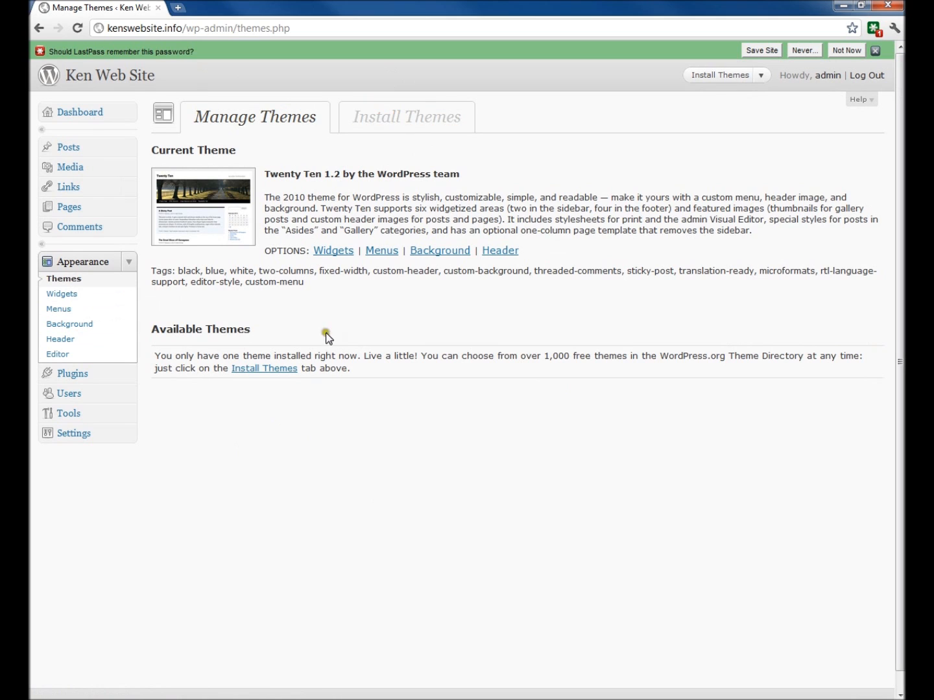
click(408, 121)
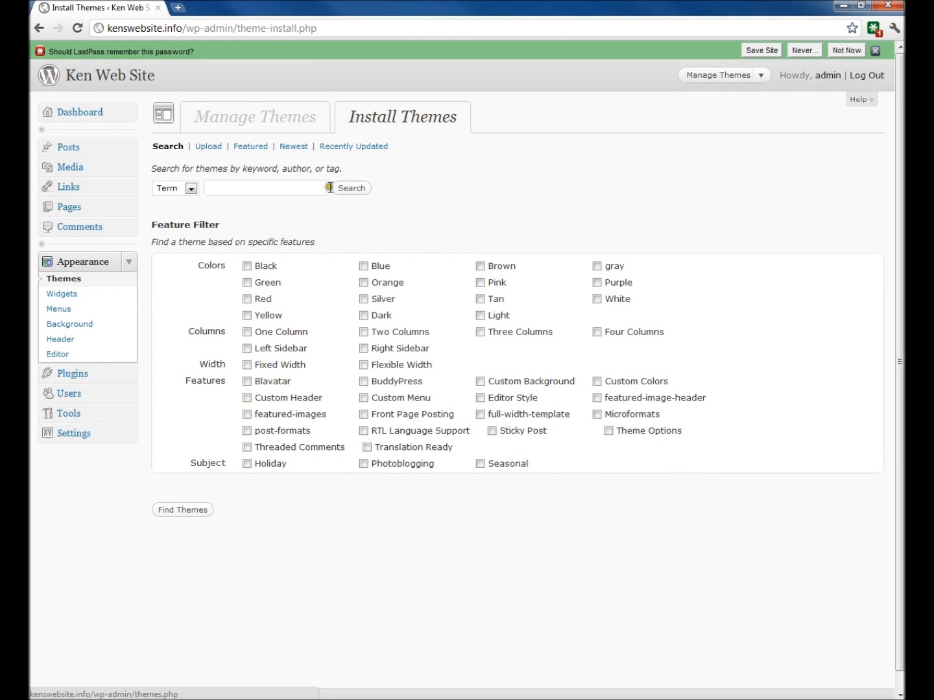
Browse the featured, newest and recently updated themes in the theme installer.
click(248, 147)
click(297, 147)
click(344, 148)
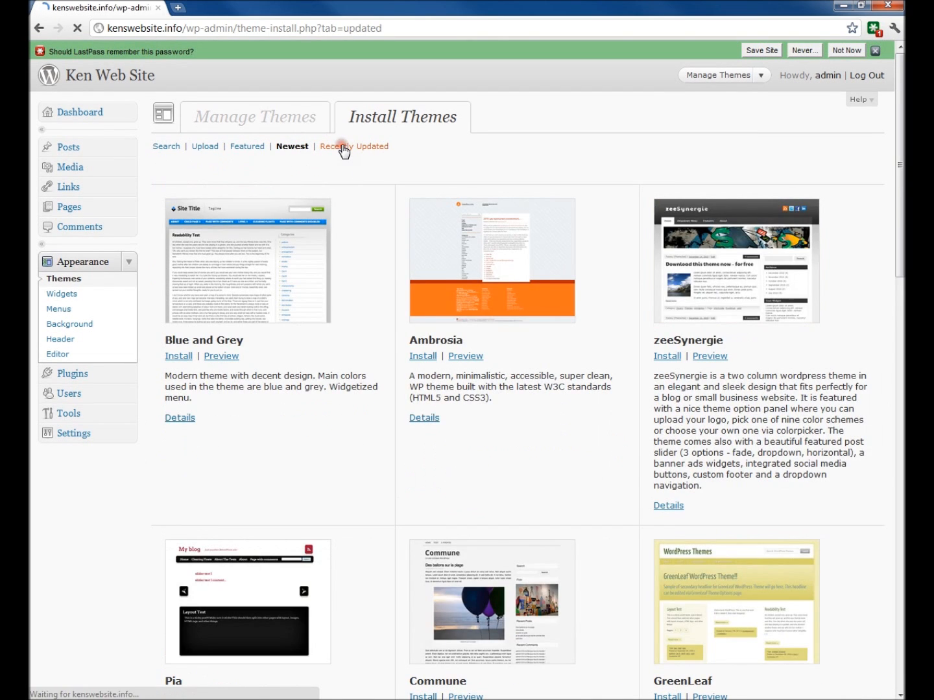
Search the installable themes for the term "travel blogger".
click(167, 148)
click(294, 189)
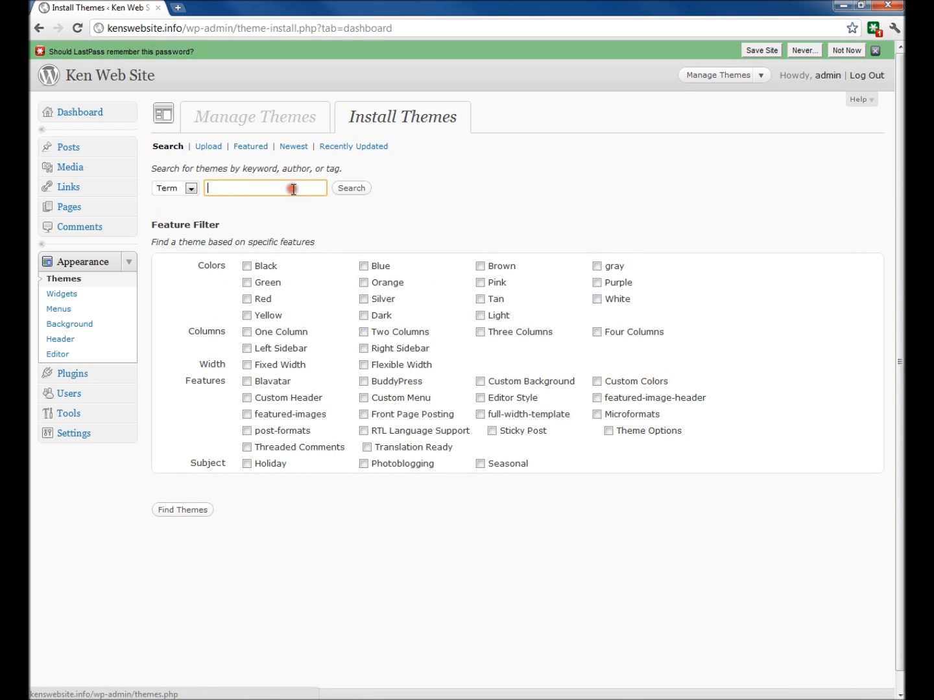
text(the)
text(ravel blogger)
key(Return)
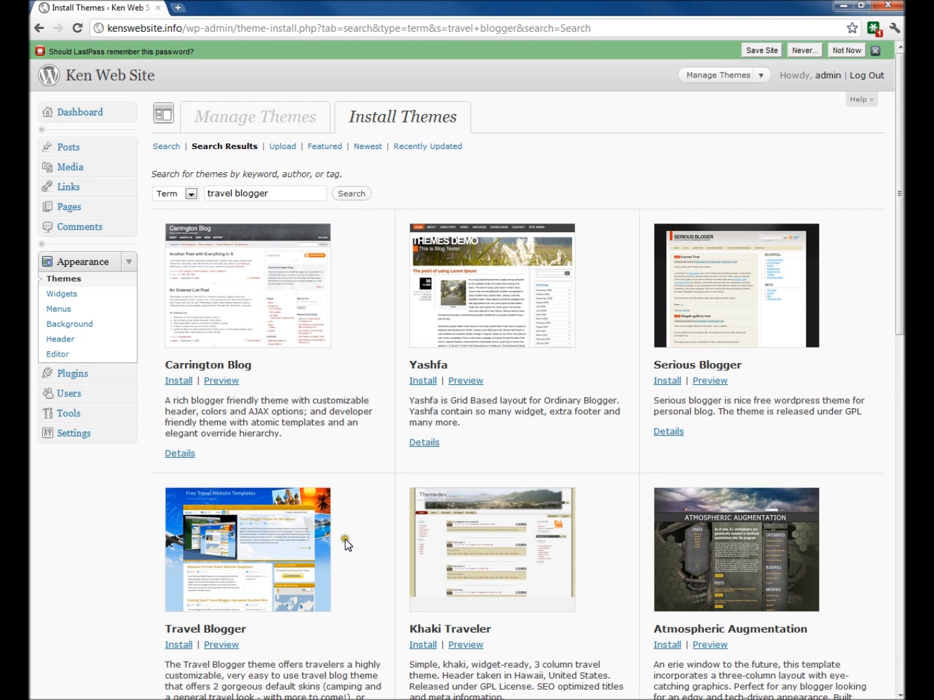
Install the Travel Blogger theme from the search results.
scroll(346, 544, down, 2)
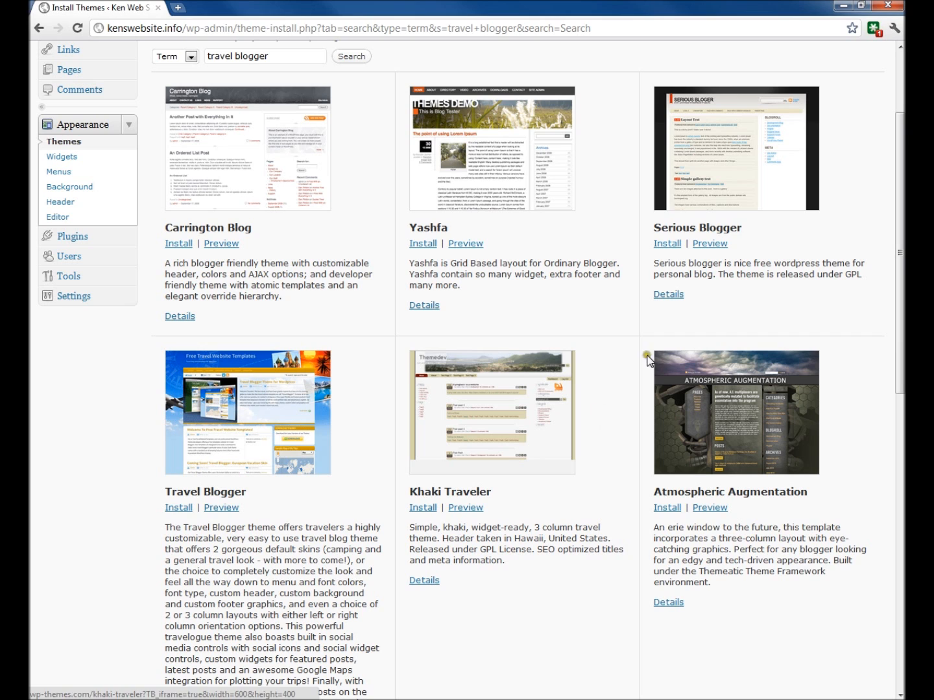
click(180, 510)
click(587, 294)
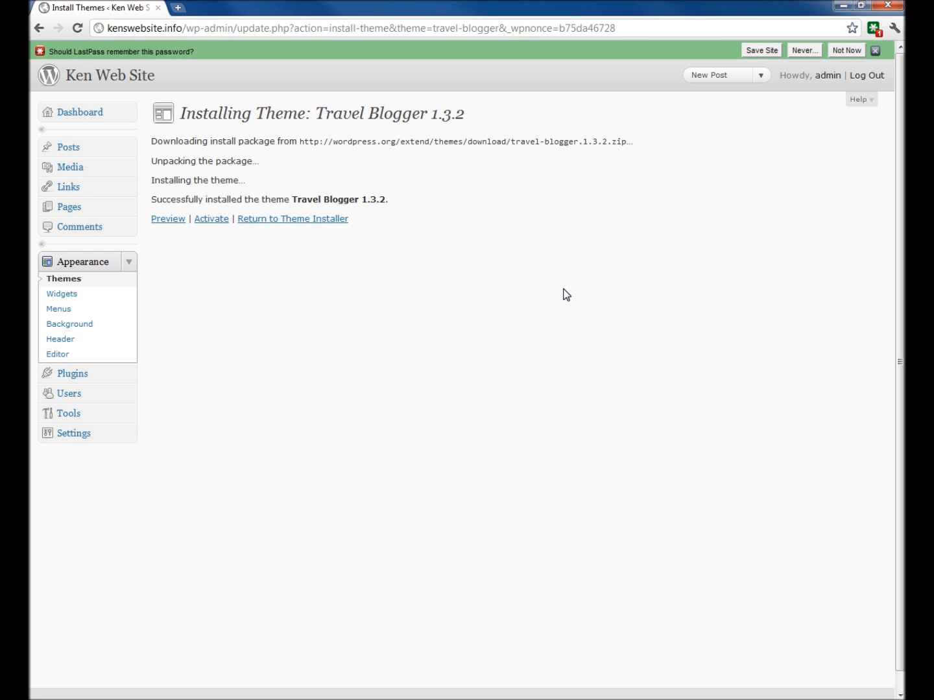
Preview the newly installed Travel Blogger theme, close the preview and activate the theme.
click(159, 218)
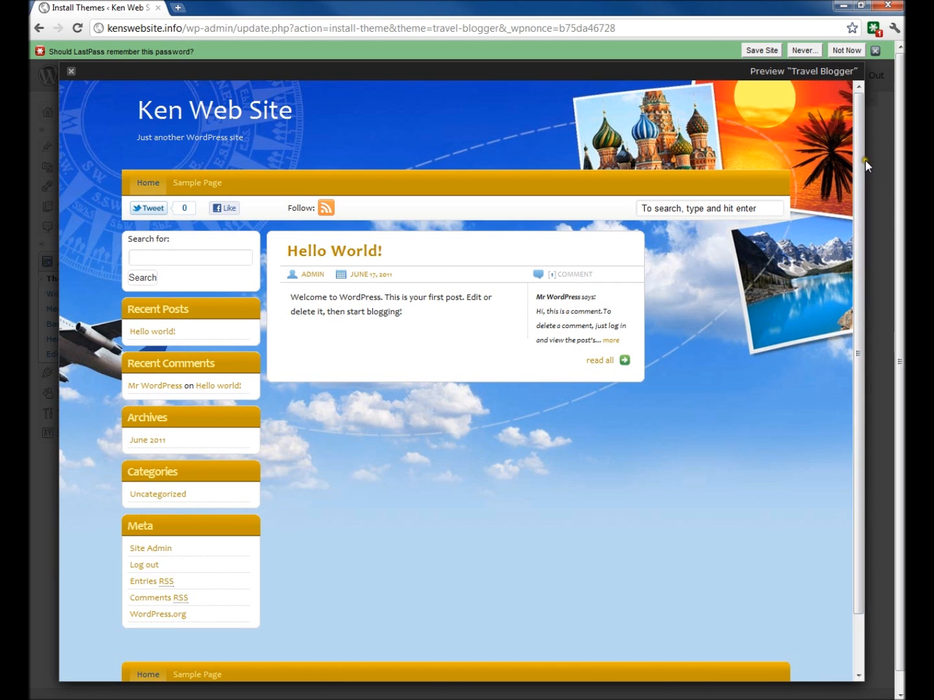
click(73, 72)
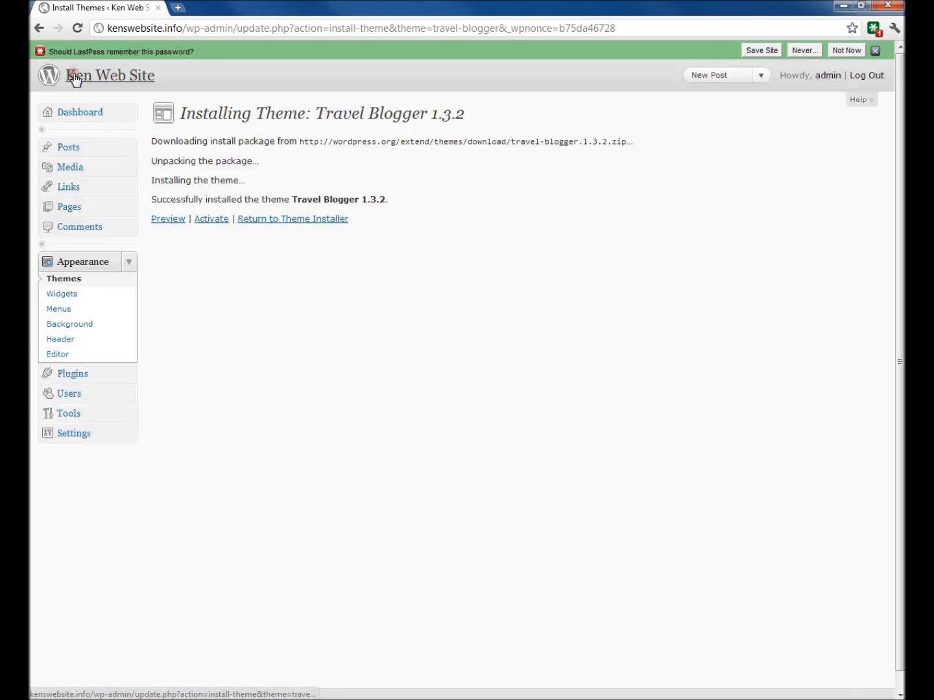
click(207, 220)
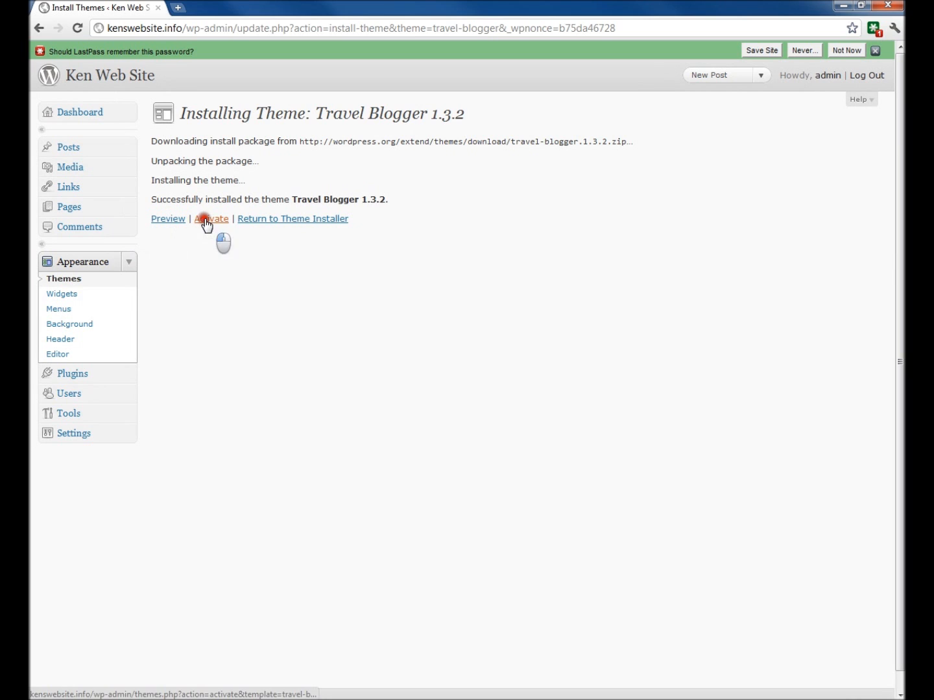
View the live site at kenswebsite.info in a new browser tab and return to the theme management page.
click(175, 10)
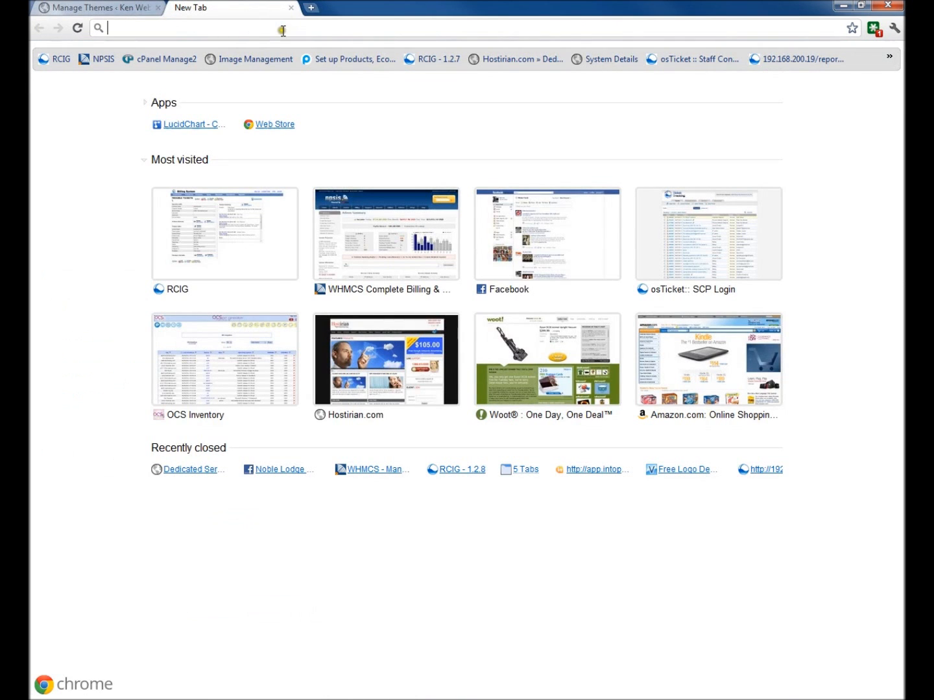
text(kenswebsite.info)
key(Return)
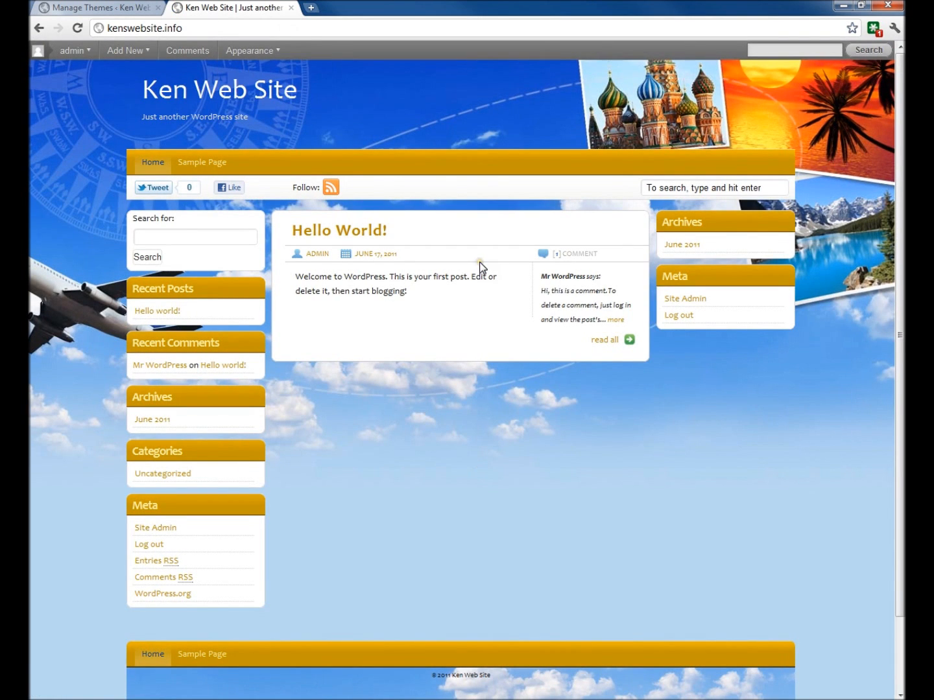
click(123, 8)
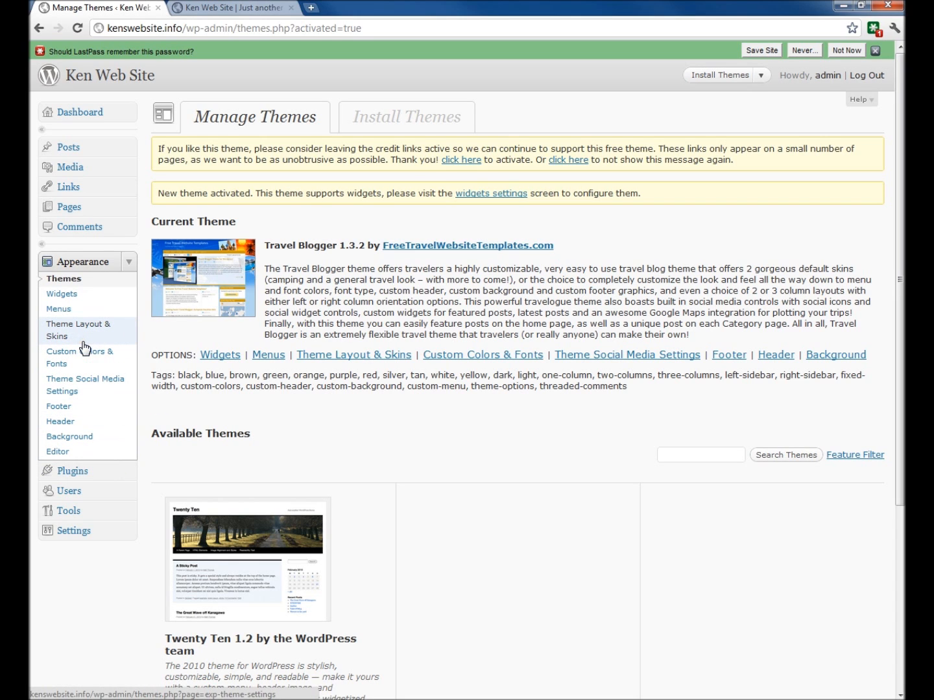
click(65, 332)
click(73, 360)
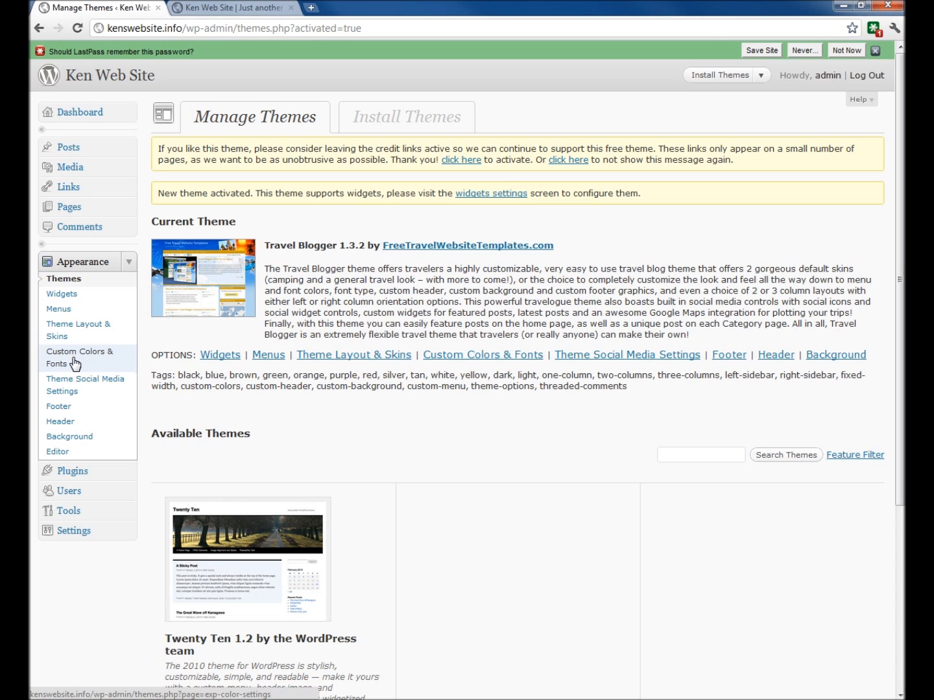
click(81, 391)
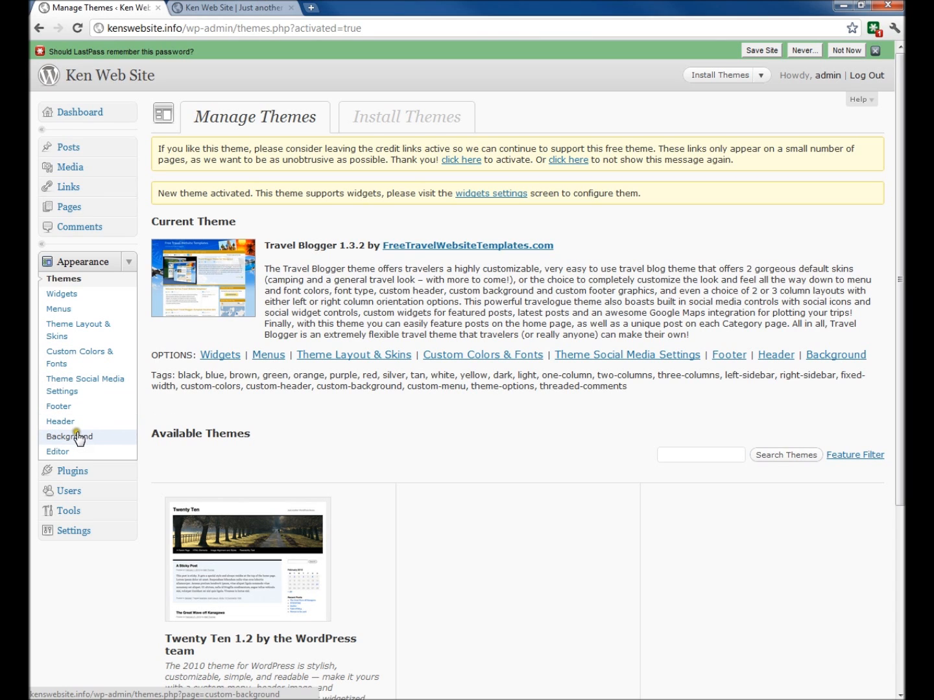
Open the theme's custom background settings and review the image and display options.
click(112, 440)
click(84, 440)
click(105, 438)
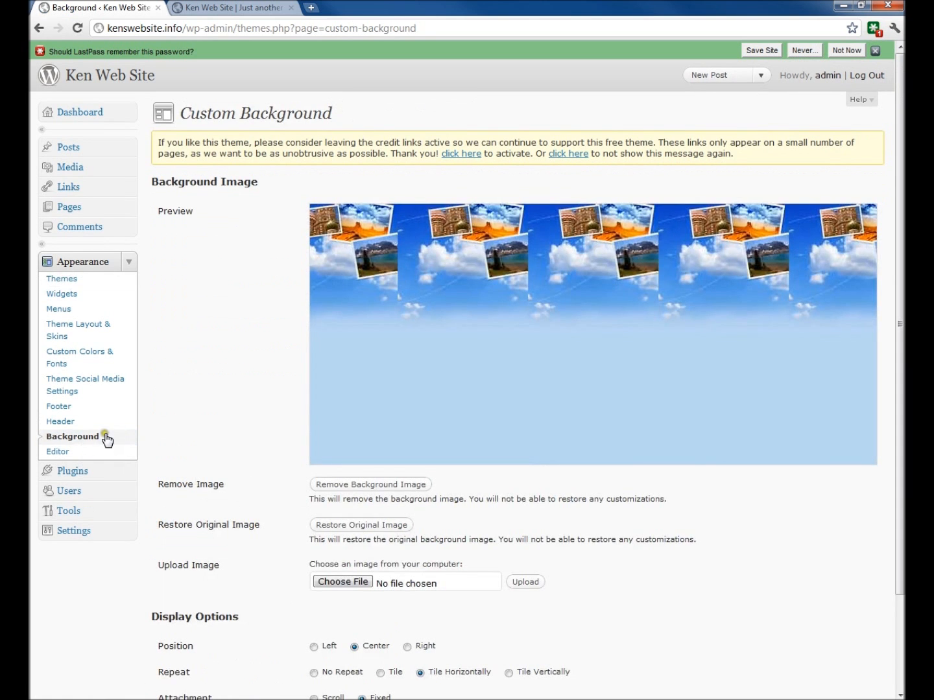
click(75, 425)
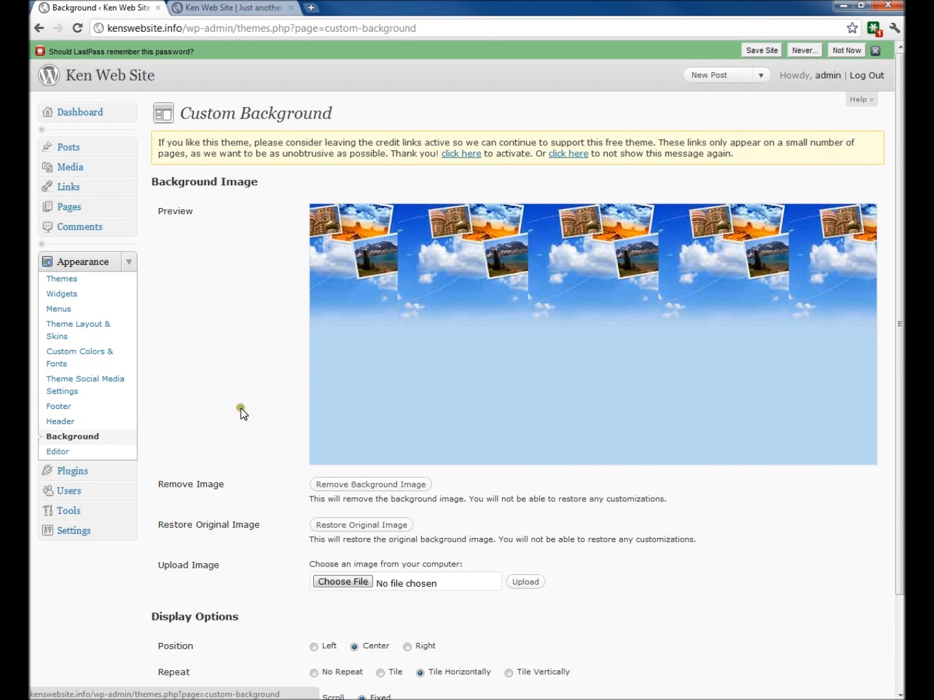
scroll(304, 369, down, 2)
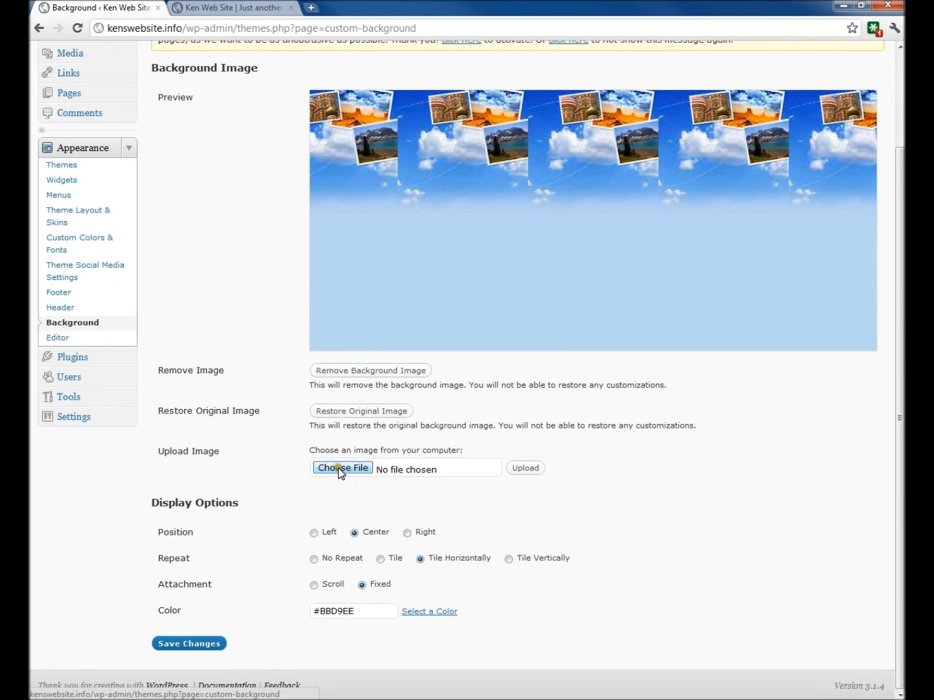
scroll(338, 469, up, 2)
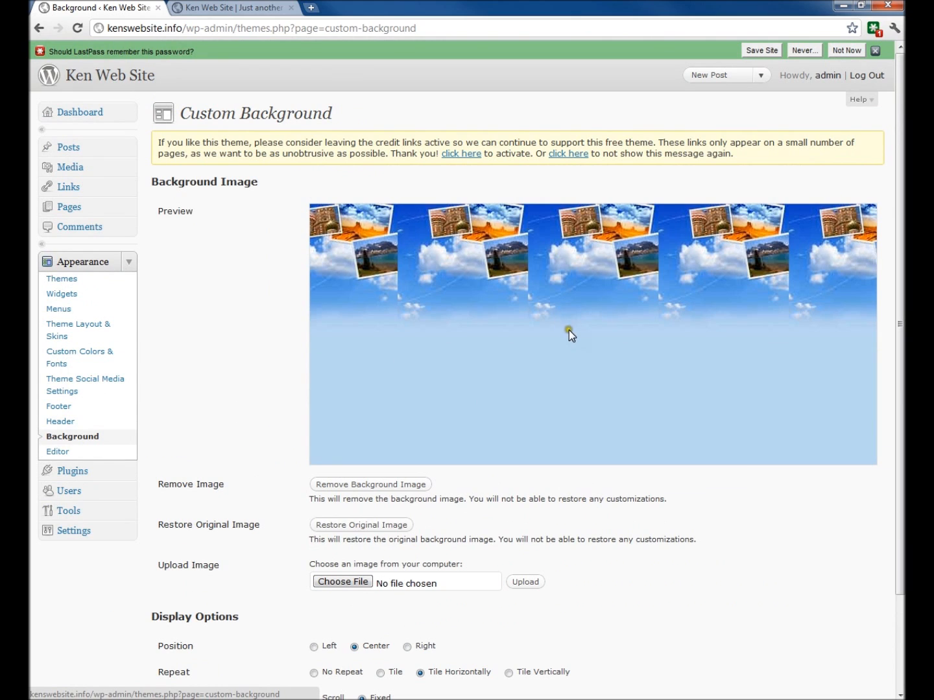
click(323, 583)
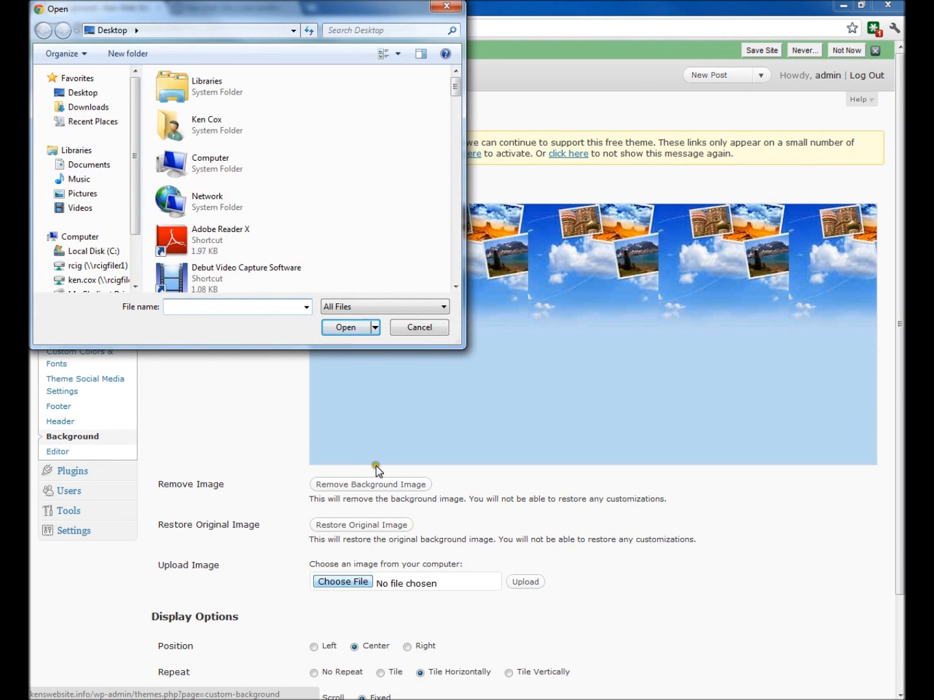
drag(453, 101, 457, 190)
click(438, 324)
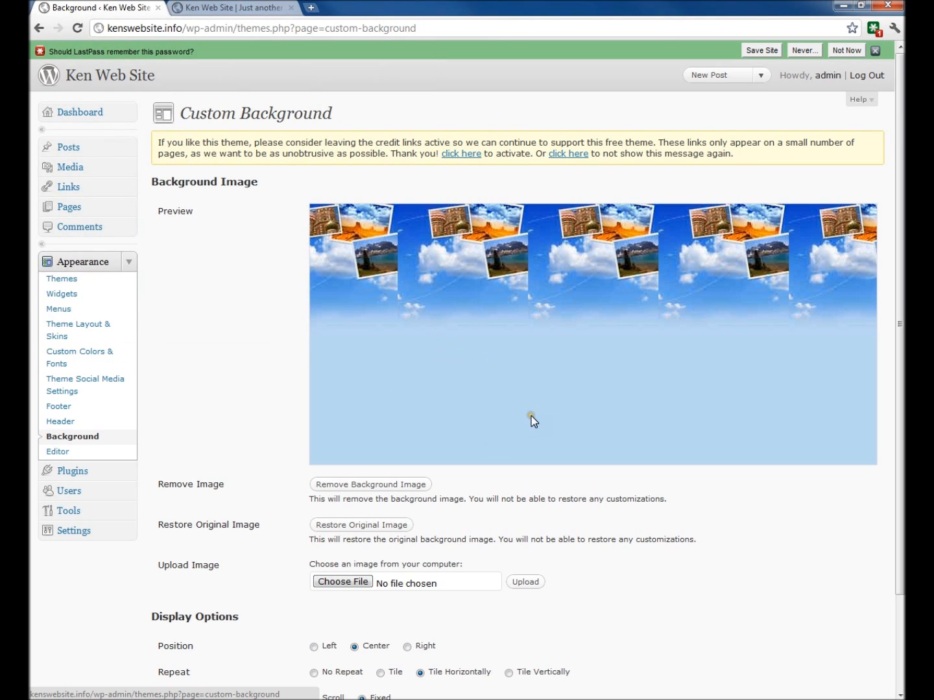
Remove the theme's background image and save the background settings.
scroll(516, 511, down, 3)
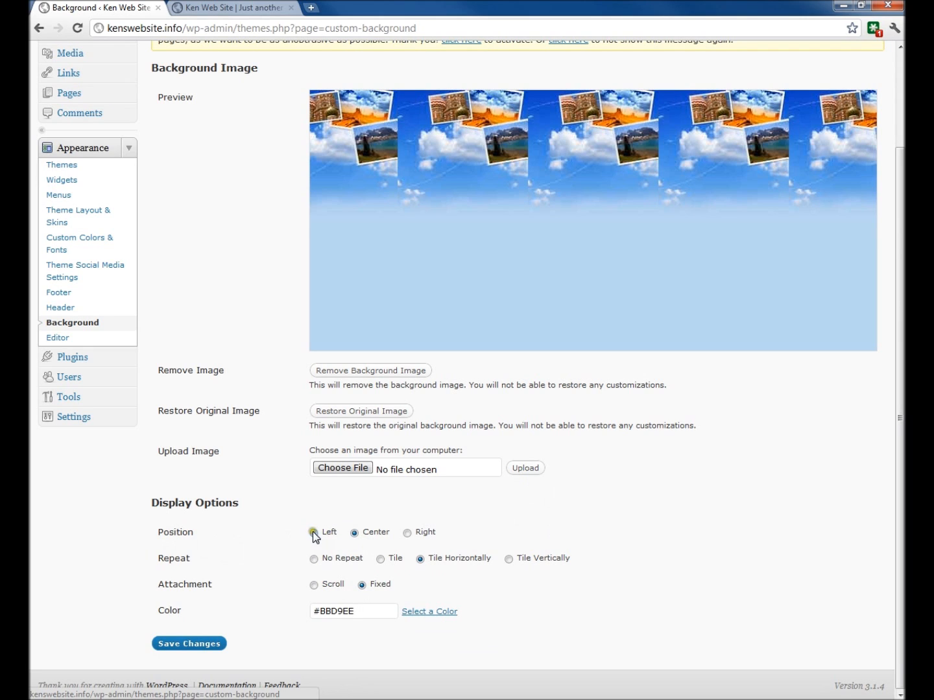
click(378, 370)
click(200, 480)
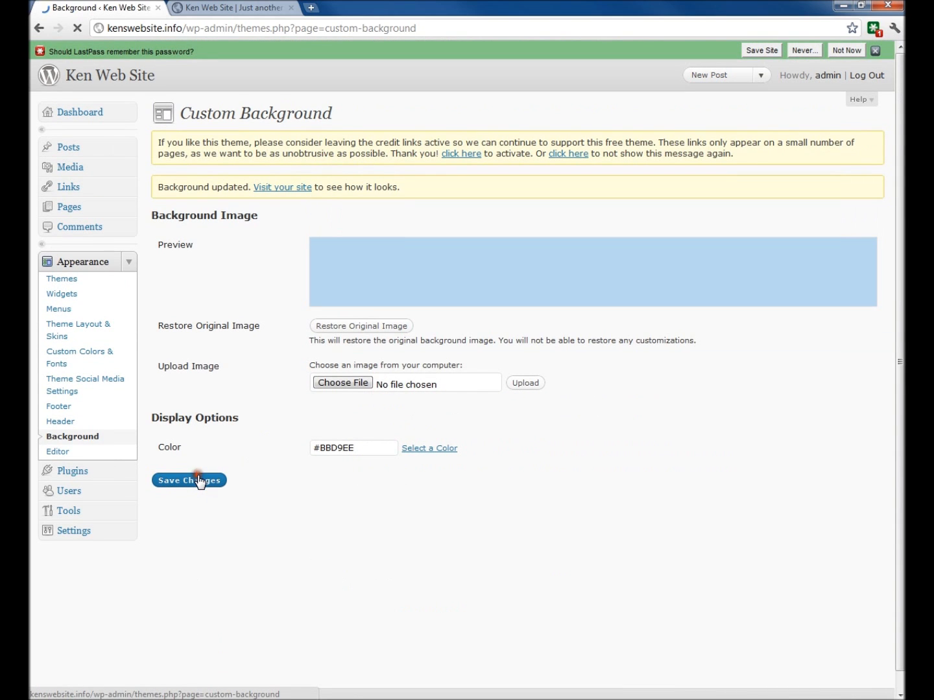
Reload the live site in its browser tab to check the background without the image.
click(263, 7)
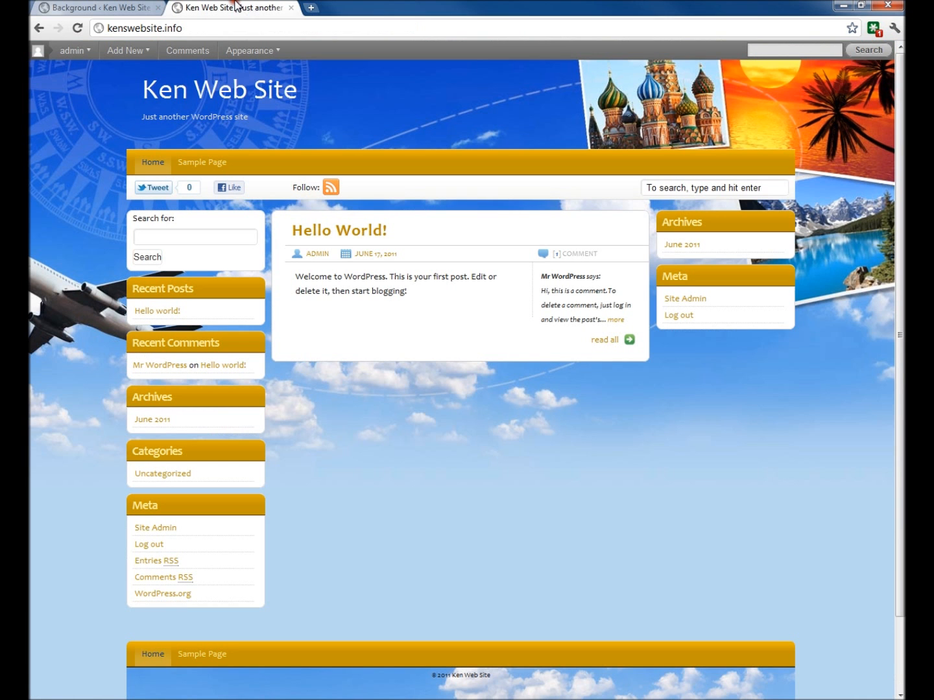
click(80, 29)
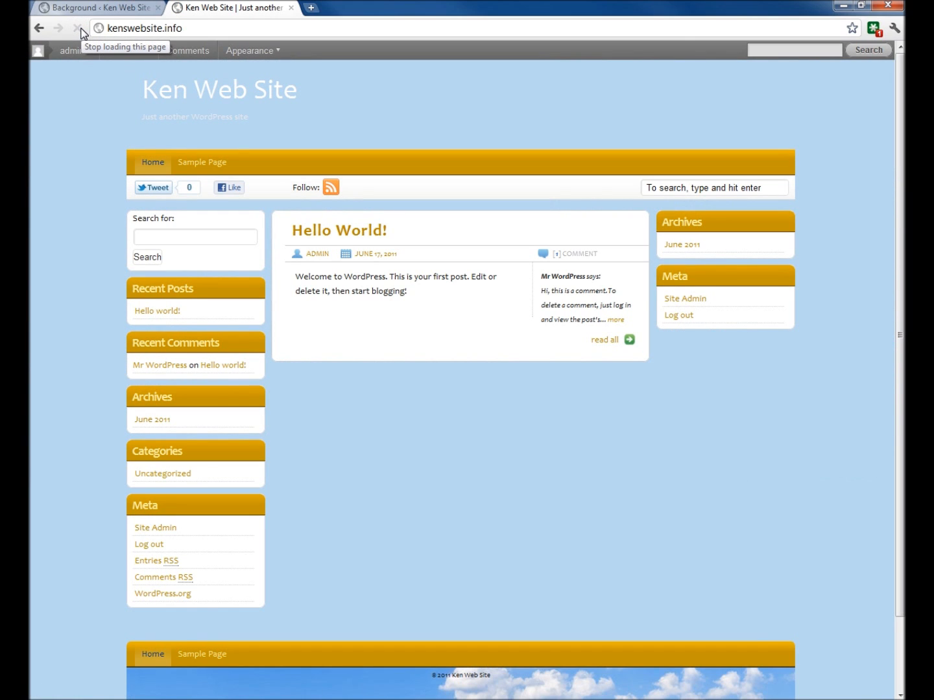
Return to the custom background settings and restore the theme's original background image.
click(119, 8)
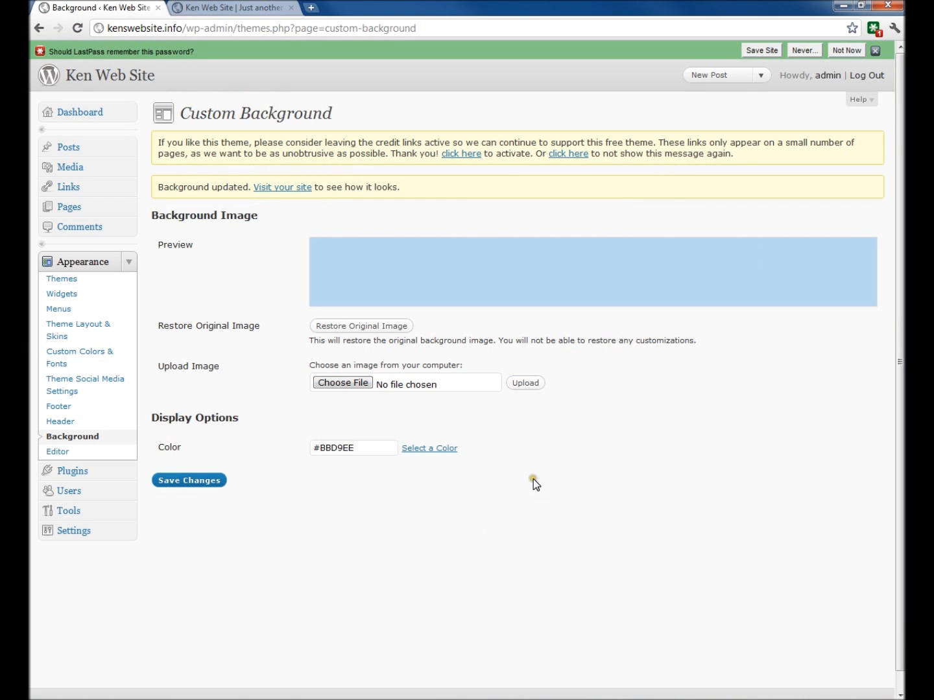
click(357, 326)
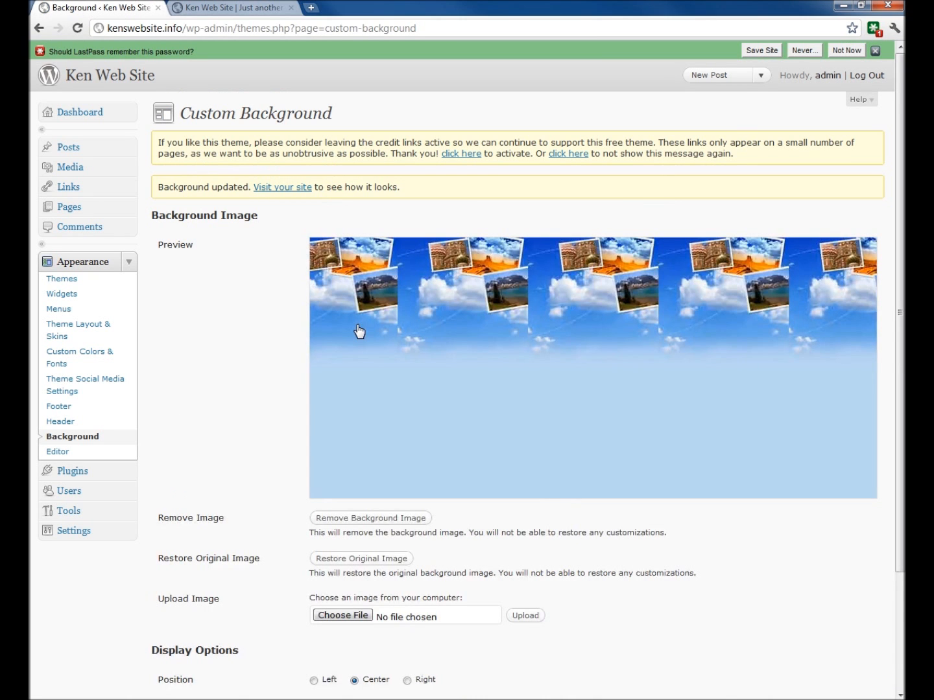
Remove the theme's background image, set the background color to #e01006 and save the changes.
scroll(462, 503, down, 3)
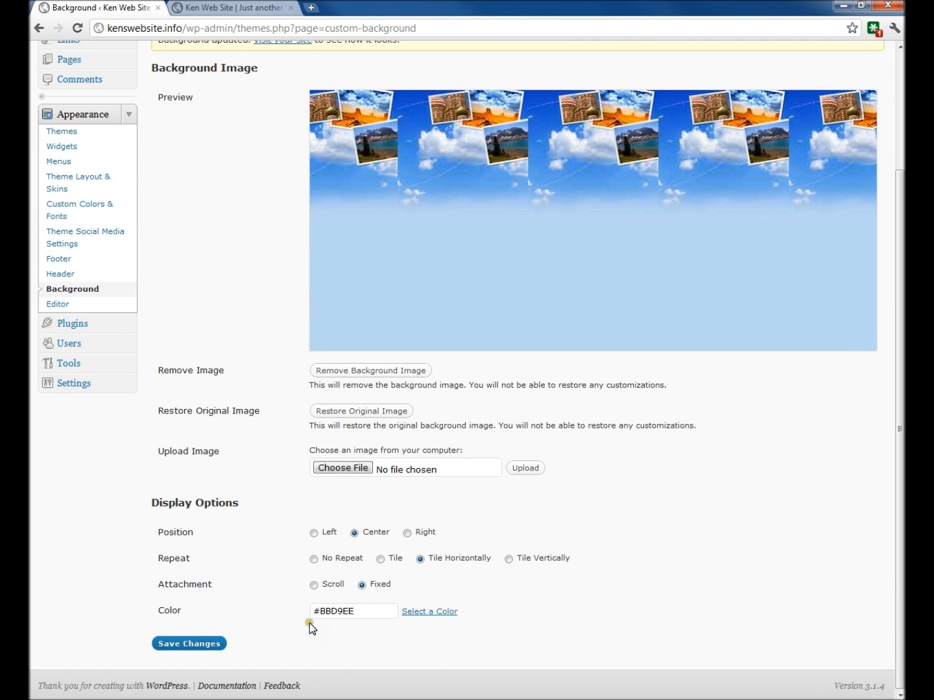
click(364, 371)
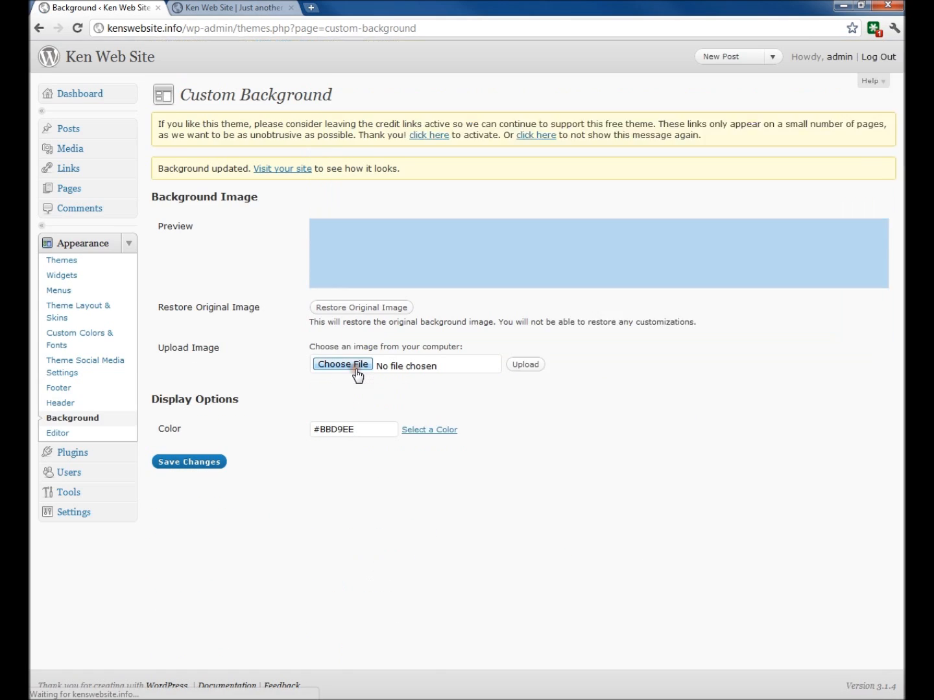
click(432, 449)
mouse_move(353, 576)
mouse_down()
mouse_move(328, 558)
mouse_move(325, 484)
mouse_move(396, 467)
mouse_move(353, 463)
mouse_move(379, 473)
mouse_move(360, 545)
mouse_move(346, 528)
mouse_up()
click(175, 483)
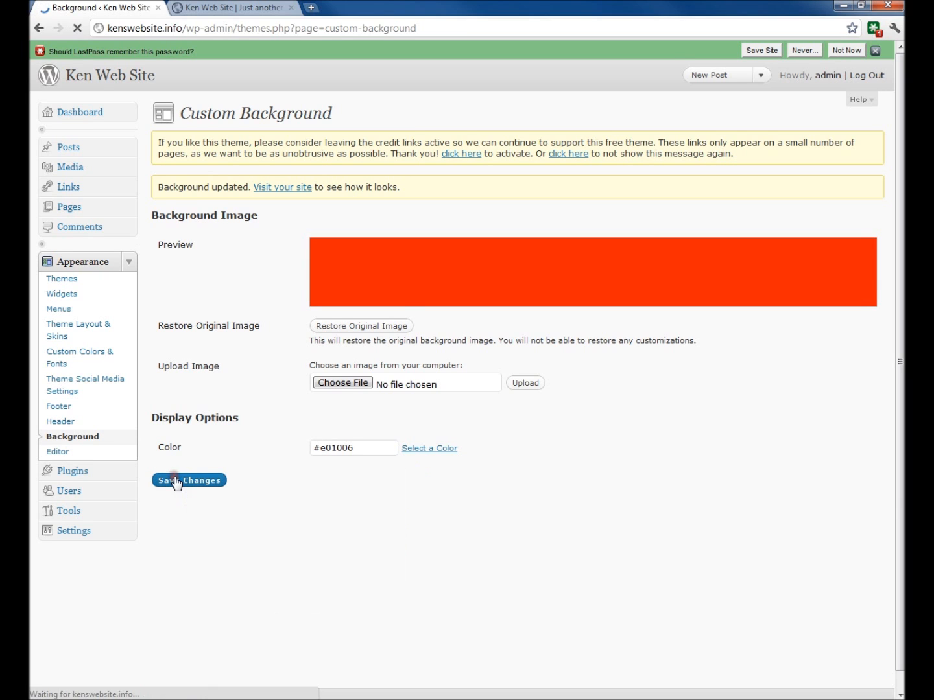
Reload the live site to check the new background color and return to the custom background settings.
click(260, 8)
click(76, 29)
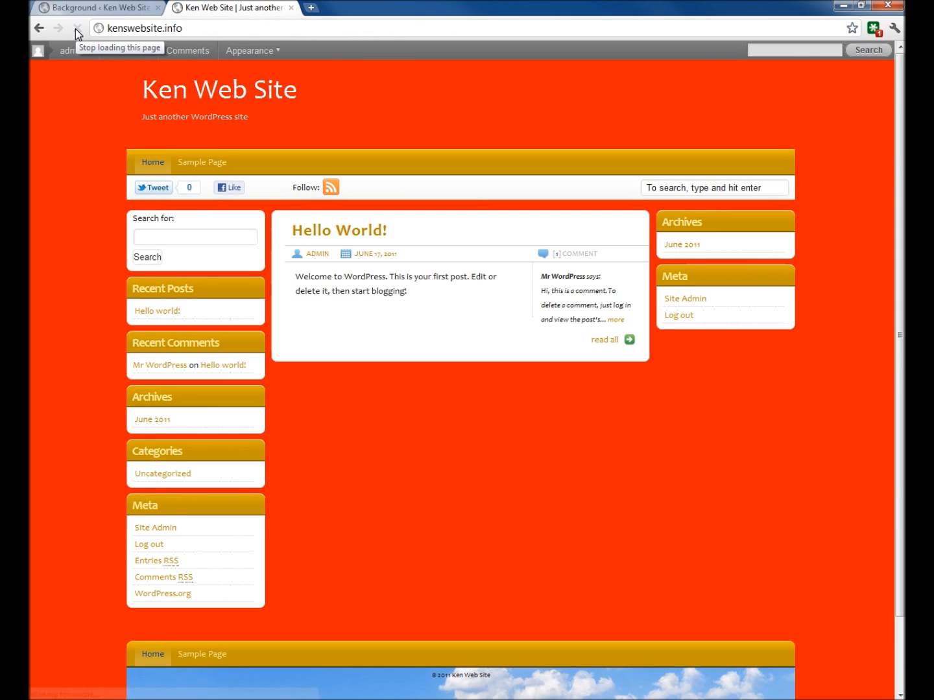
click(110, 7)
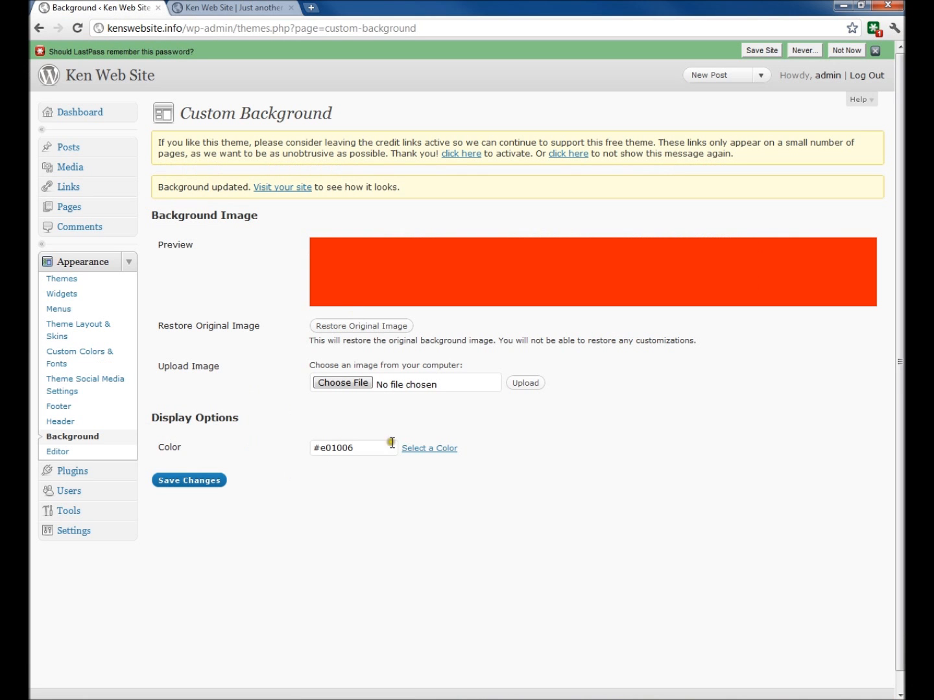
Restore the theme's original background image in the custom background settings.
click(421, 448)
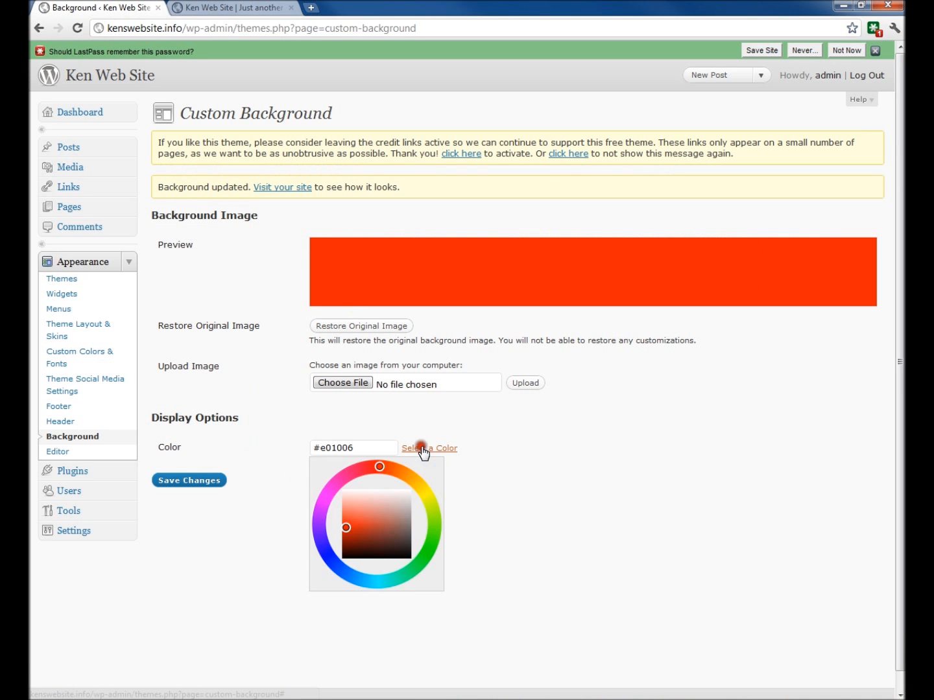
click(358, 326)
scroll(235, 530, down, 3)
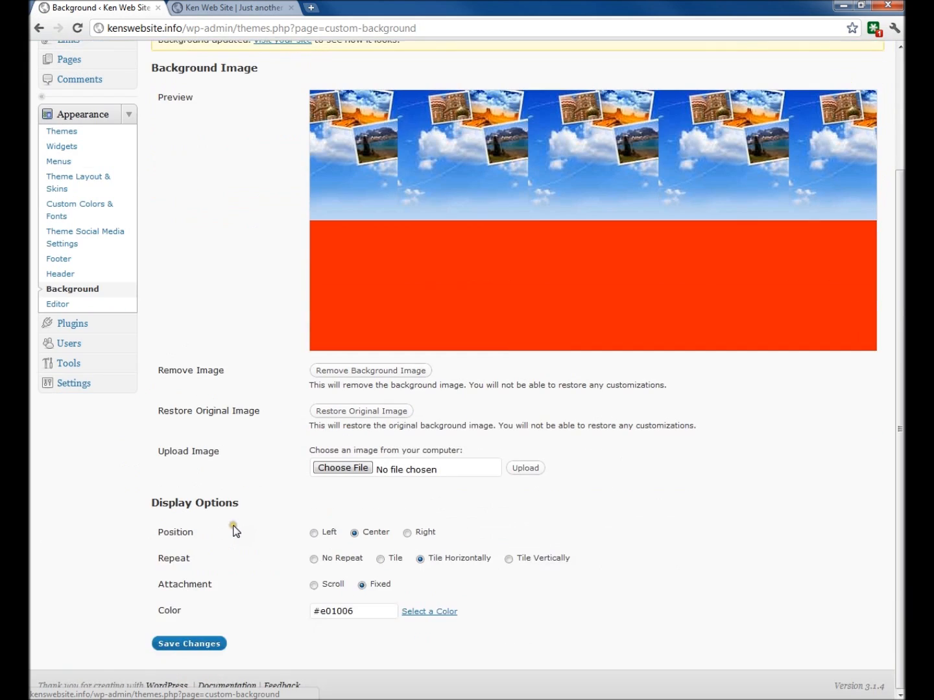
Set the background color to light blue #50d0ed and save the background settings.
click(429, 612)
scroll(516, 557, down, 1)
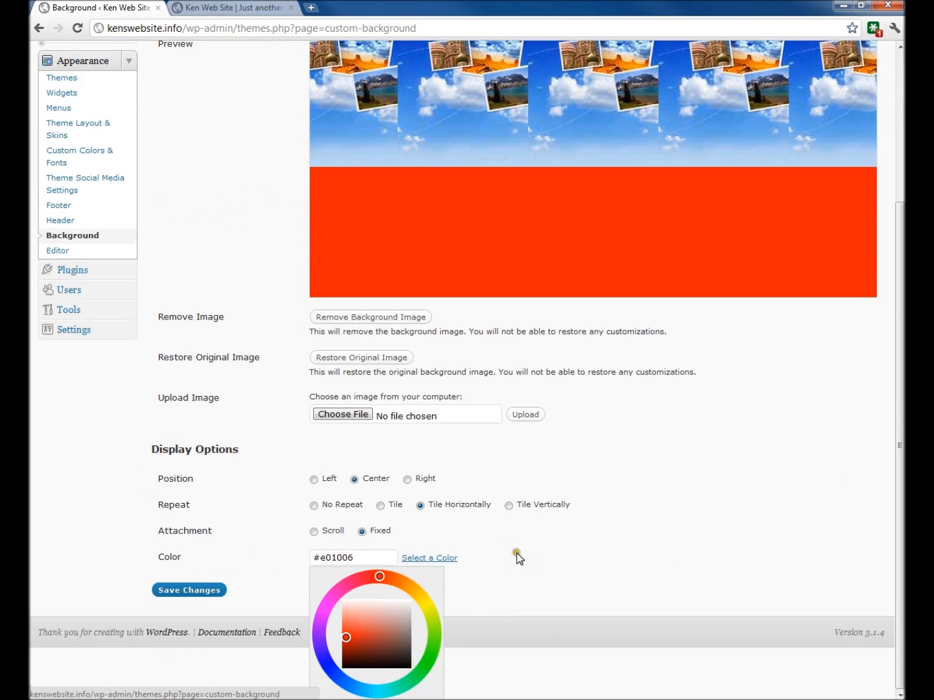
click(365, 689)
mouse_move(354, 647)
mouse_down()
mouse_move(356, 626)
mouse_move(378, 630)
mouse_move(363, 617)
mouse_move(354, 624)
mouse_up()
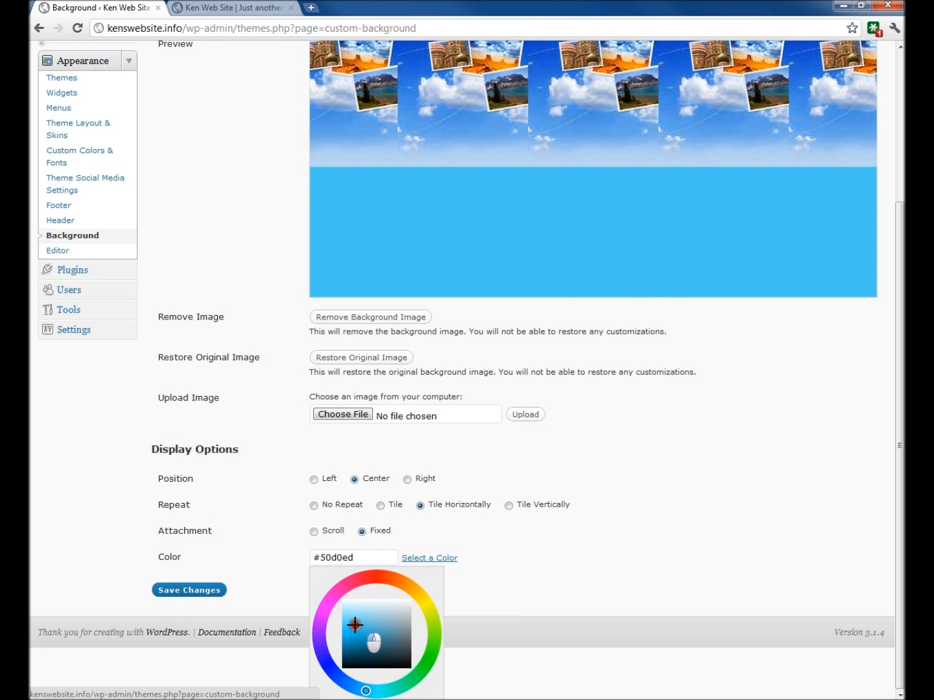
click(202, 592)
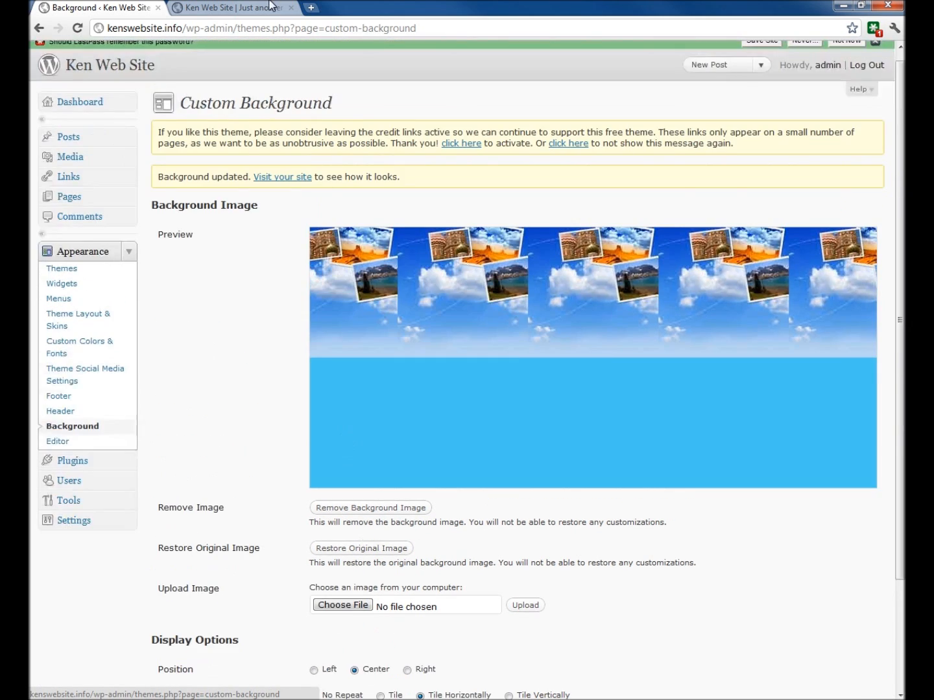
Reload the live site to check the restored image with its background color, and return to the background settings.
click(238, 7)
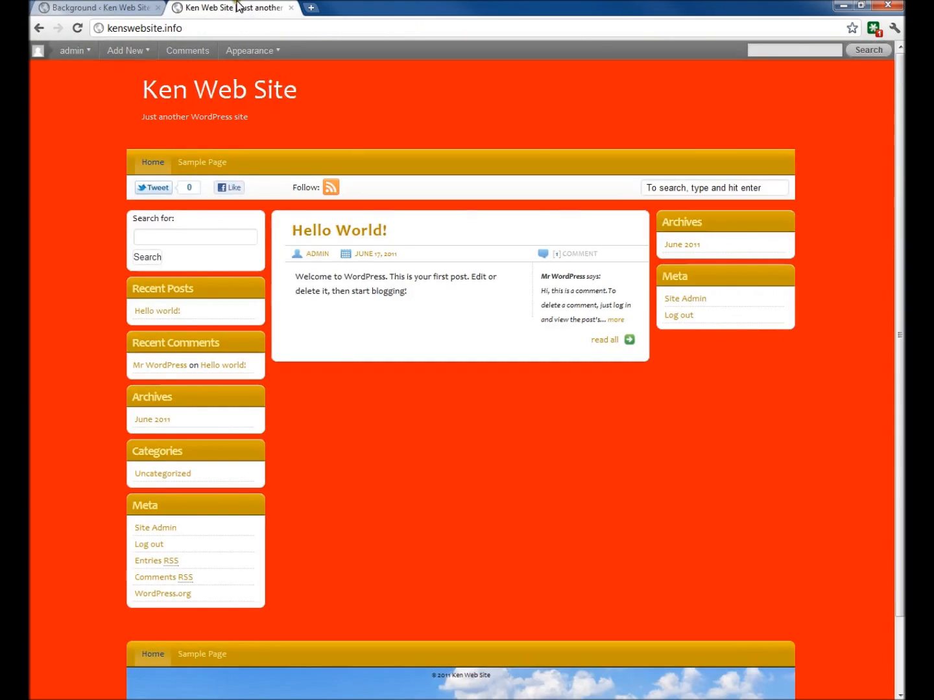
click(81, 30)
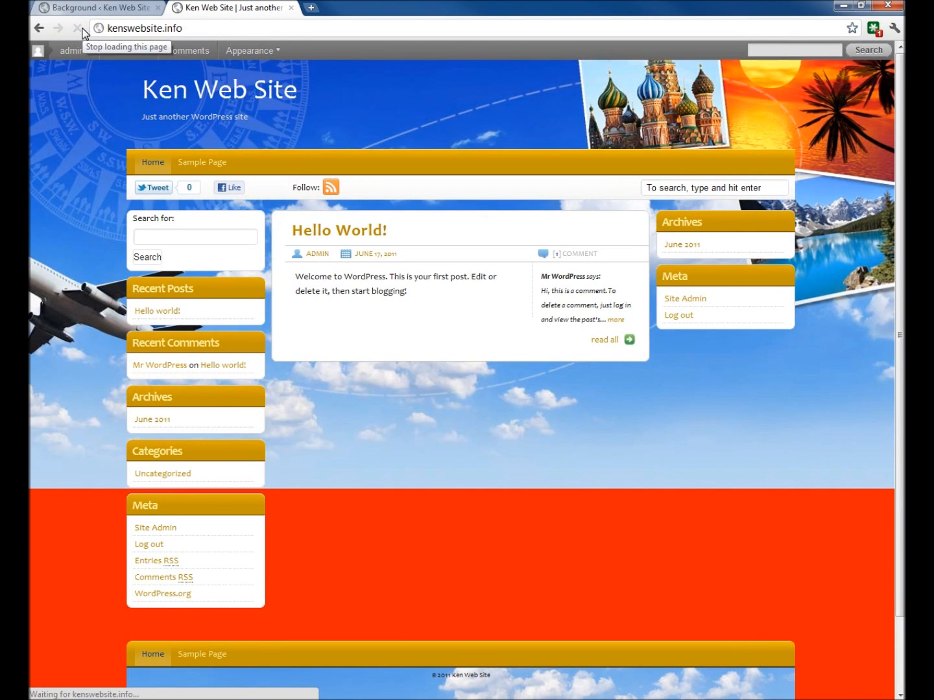
click(90, 7)
Set the background color to the darker blue #14a2c2 and save the background settings.
scroll(338, 440, down, 3)
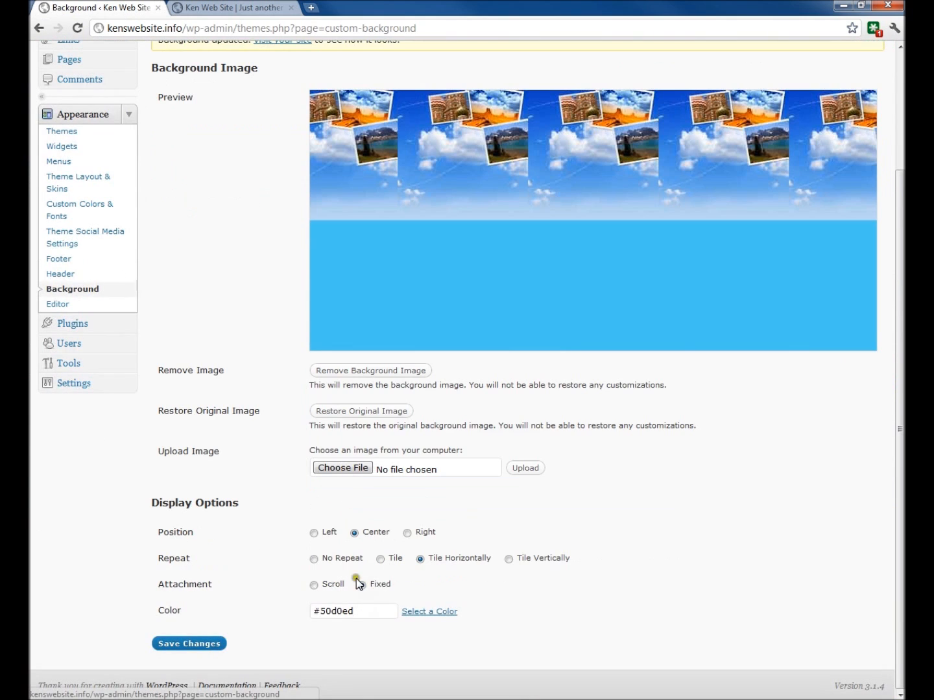
click(412, 613)
scroll(506, 627, down, 2)
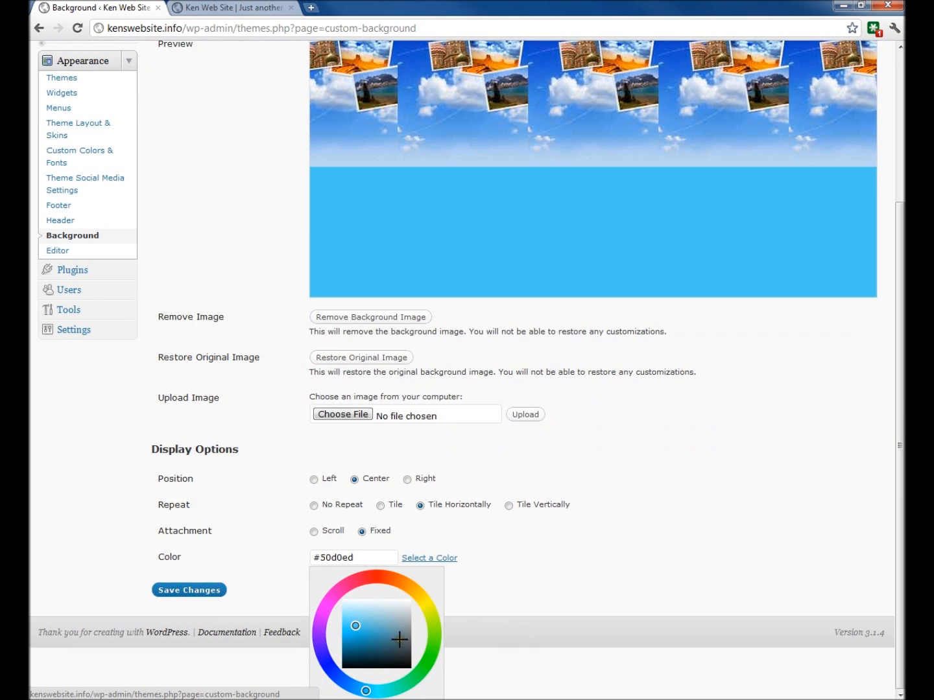
click(356, 640)
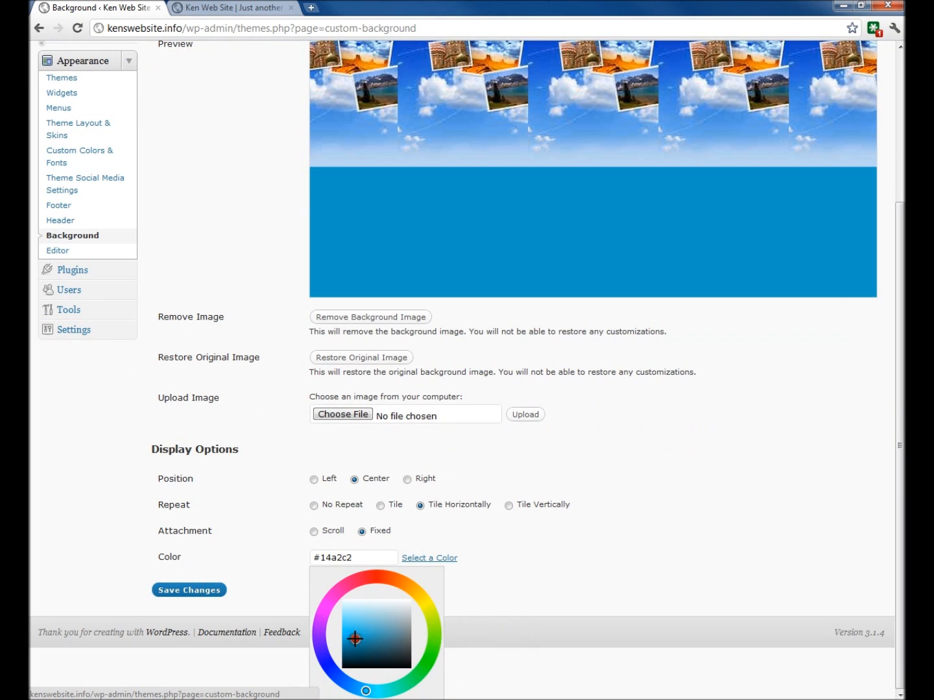
click(185, 593)
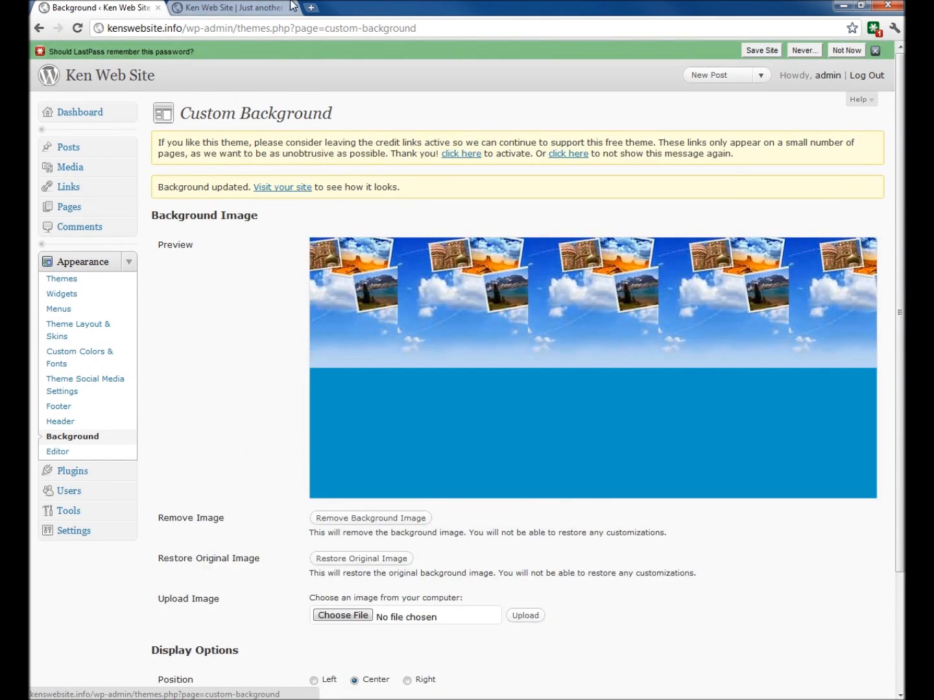
Reload the live site to check the darker blue background and return to the admin pages.
click(233, 7)
click(78, 27)
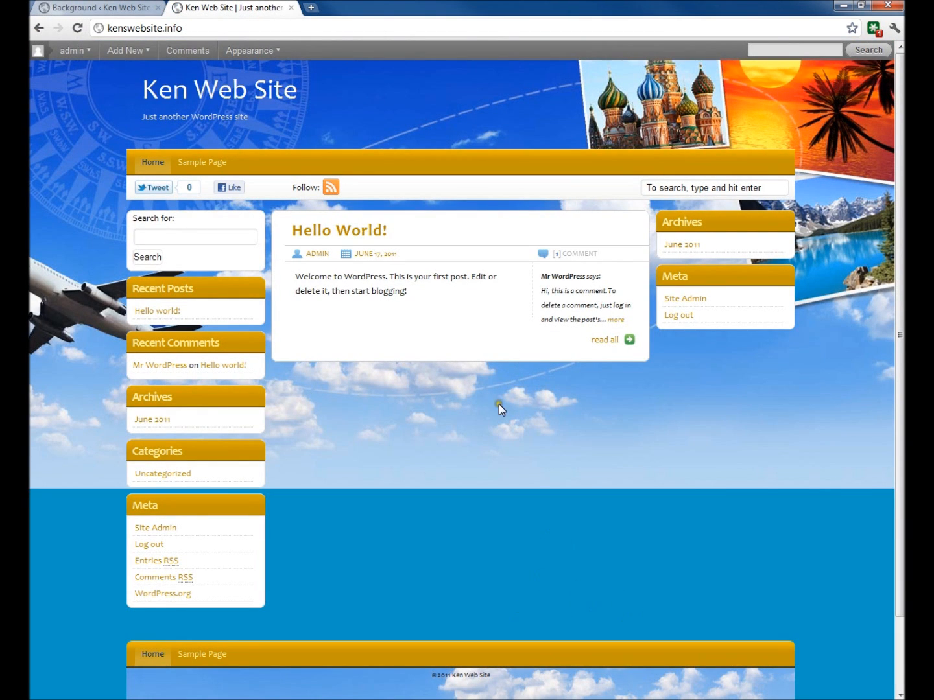
click(130, 7)
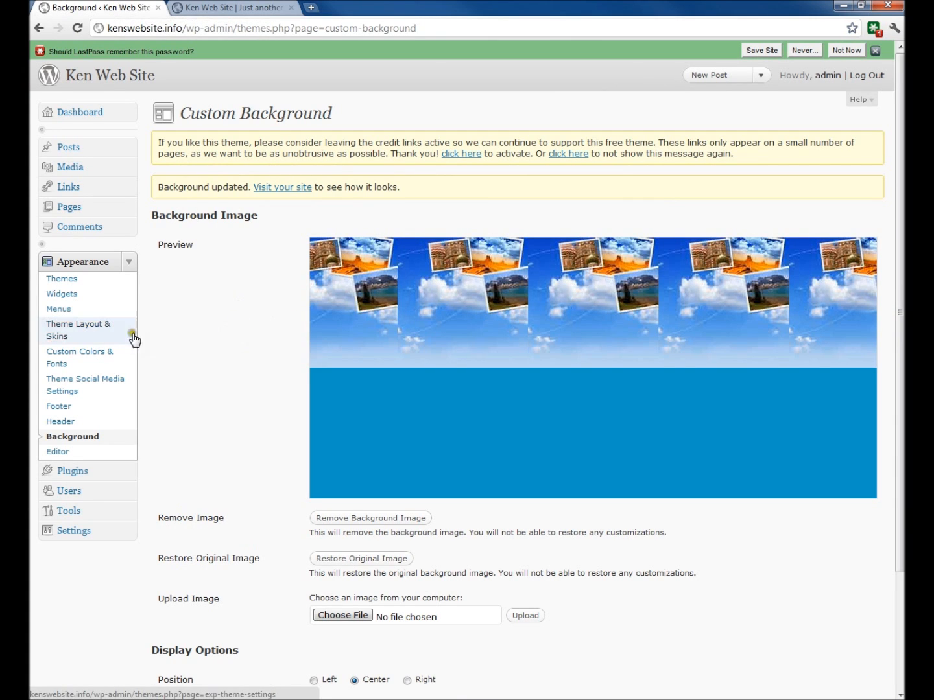
Set the theme grid layout to a single left sidebar in the Theme Layout & Skins settings and save the changes.
click(70, 330)
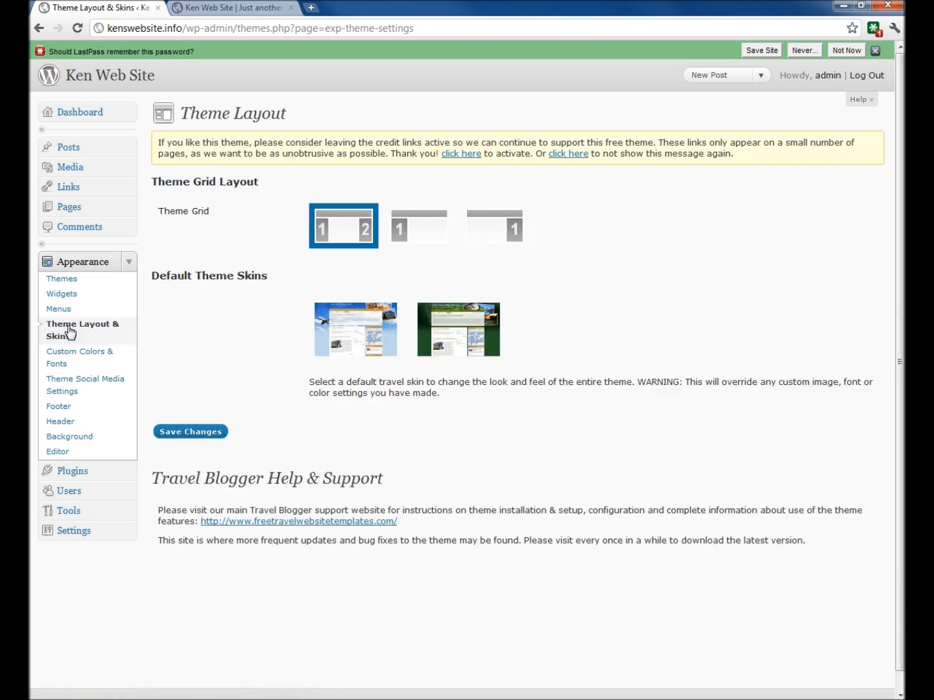
click(342, 225)
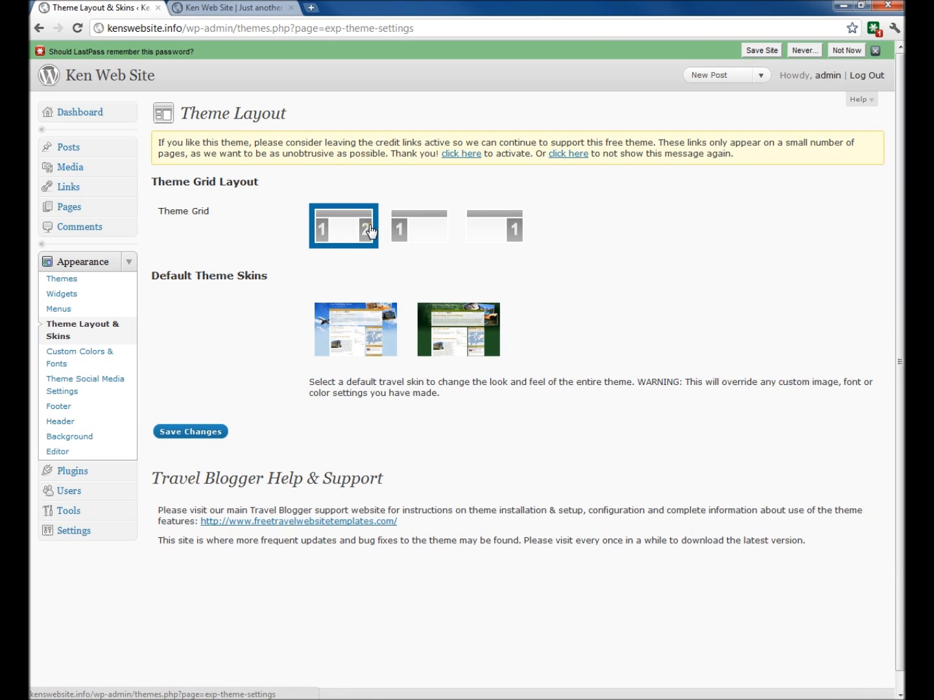
click(406, 220)
click(462, 229)
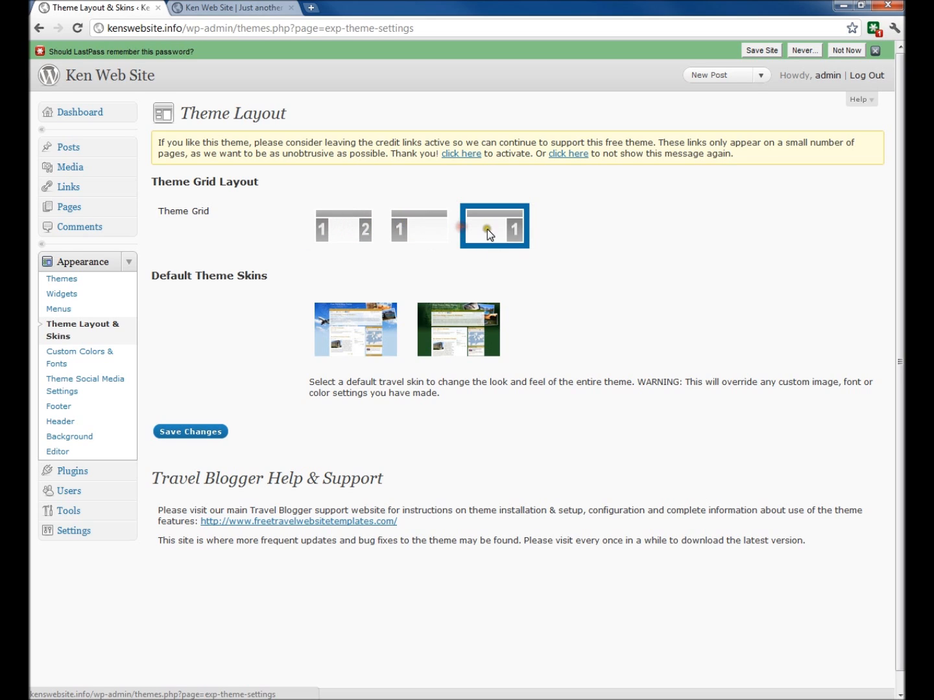
click(420, 223)
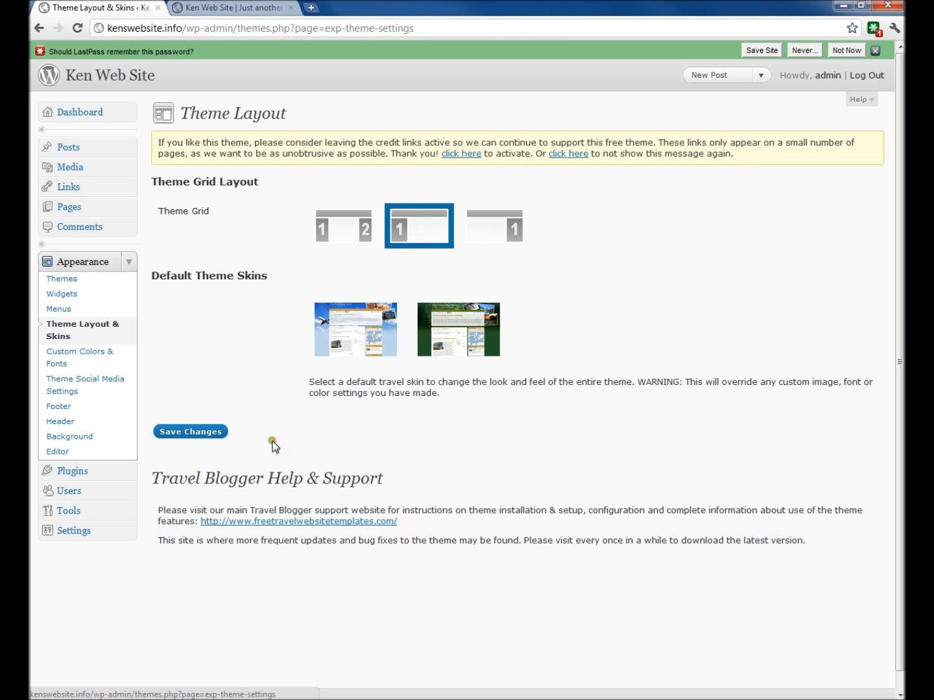
click(206, 433)
Reload the live site to check the single-sidebar layout and return to the theme layout settings.
click(238, 8)
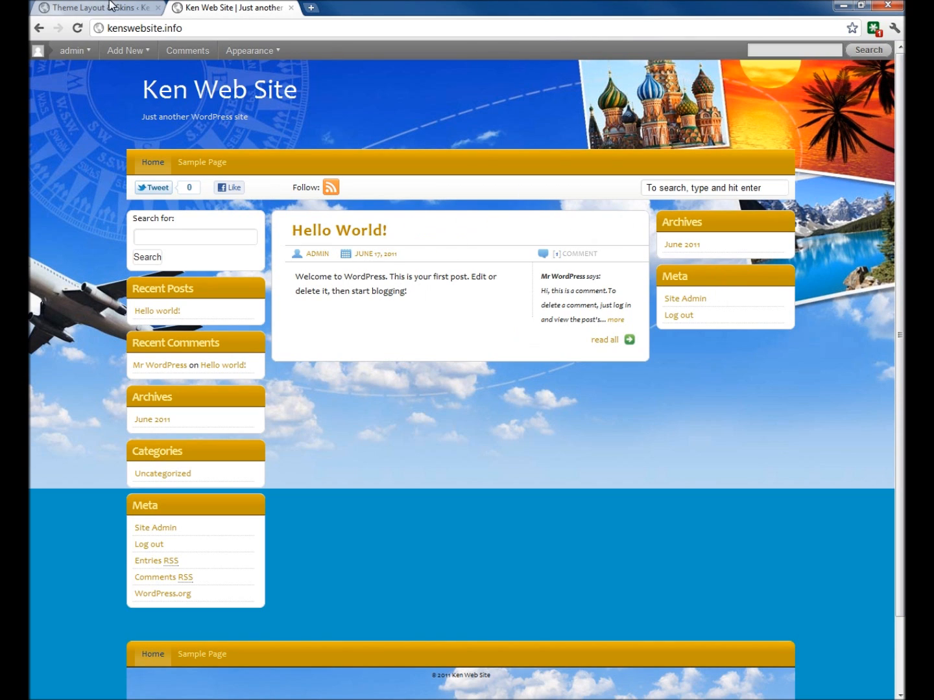
click(79, 28)
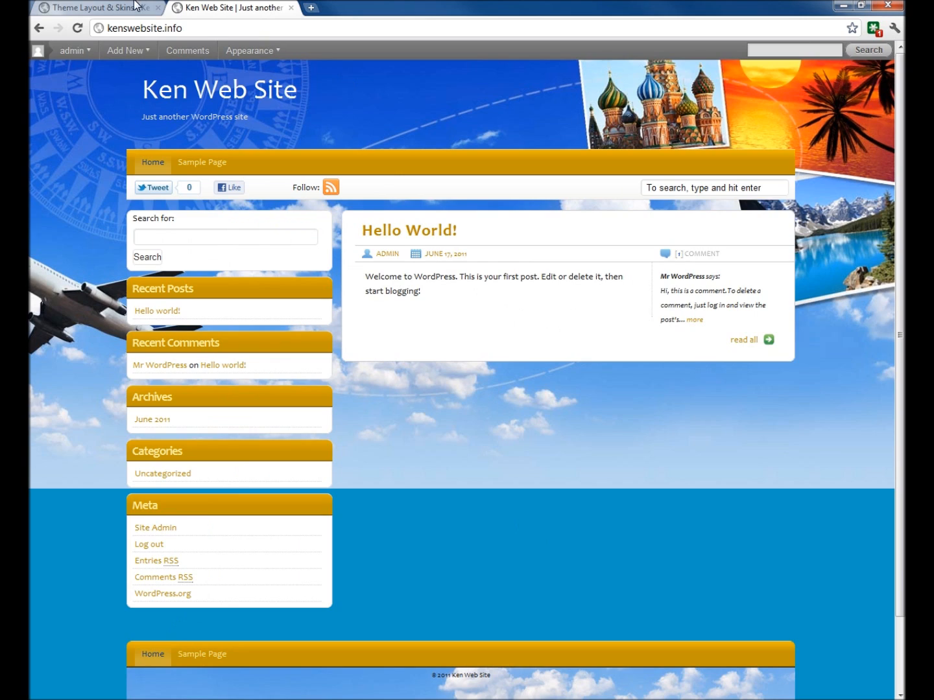
click(98, 6)
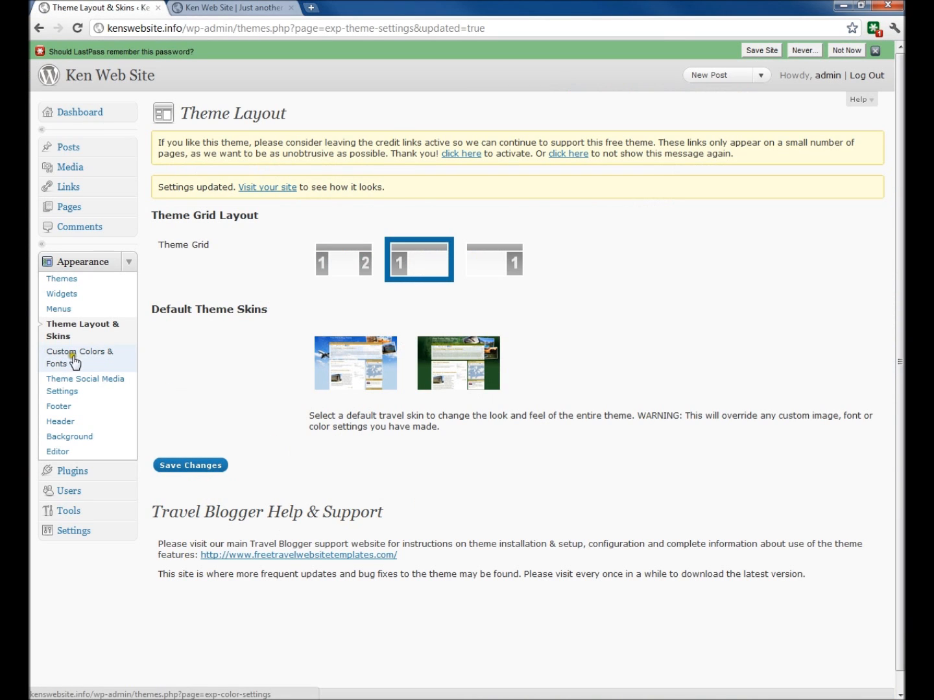
Open the Custom Colors & Fonts settings and compare them with the menu bar on the live site.
click(61, 356)
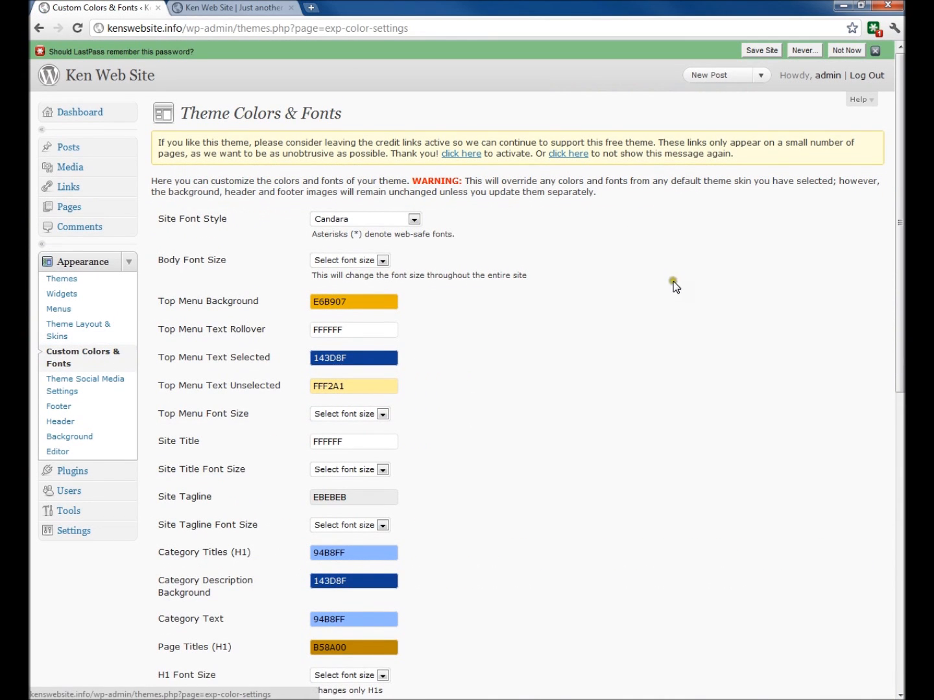
click(234, 9)
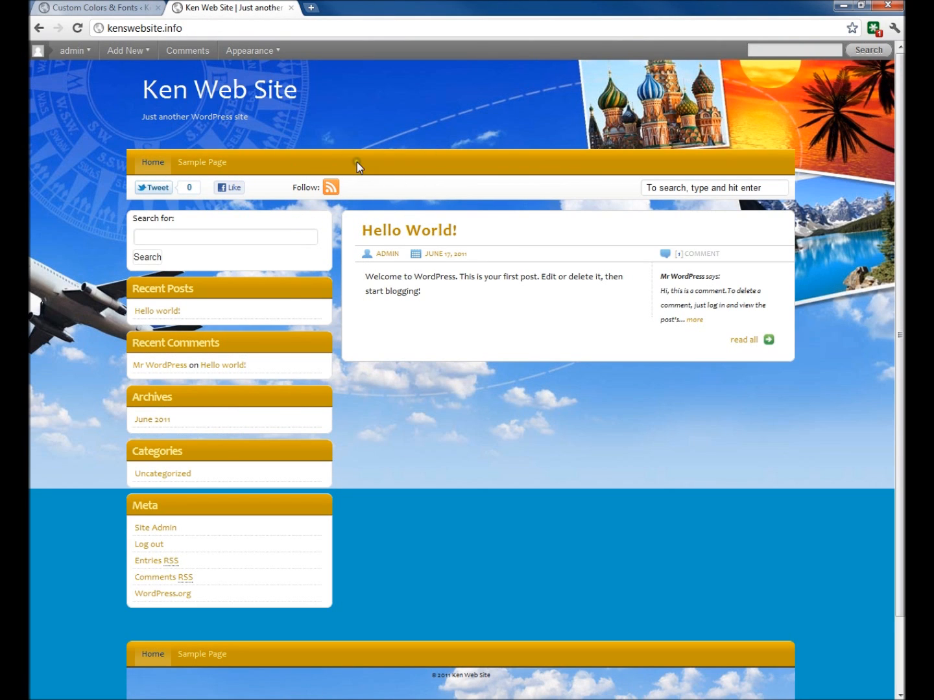
click(116, 8)
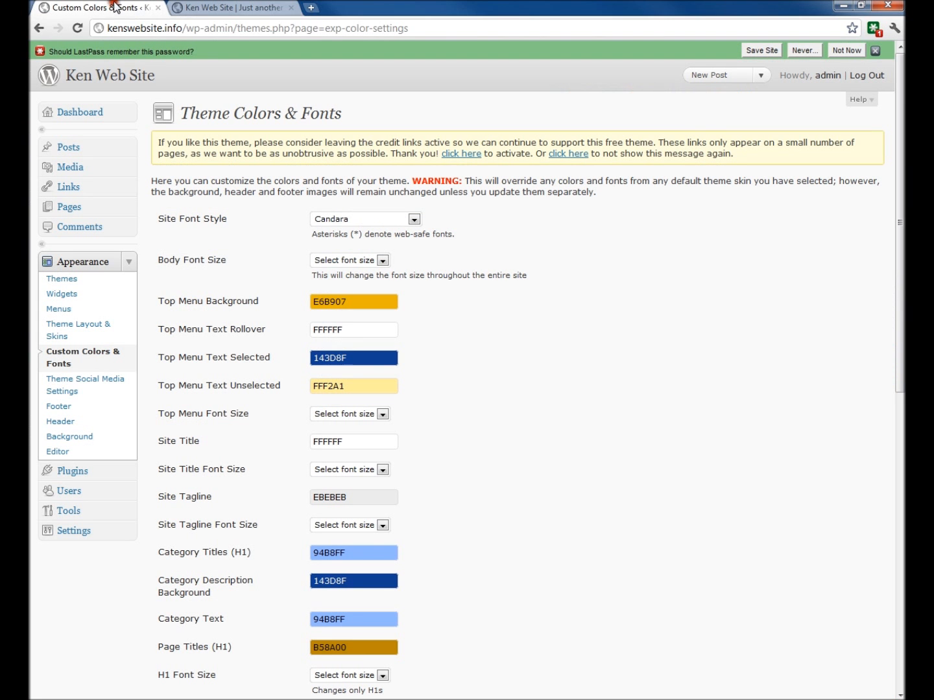
Set the Top Menu Background color to blue 2D10E6 with the color picker.
drag(168, 303, 213, 300)
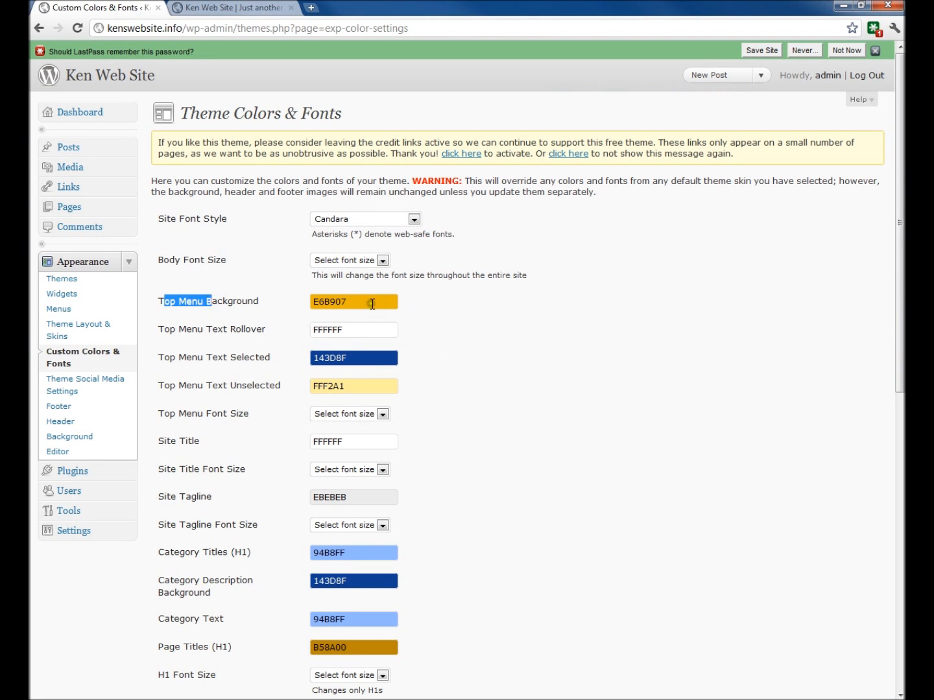
click(372, 304)
drag(333, 324, 423, 333)
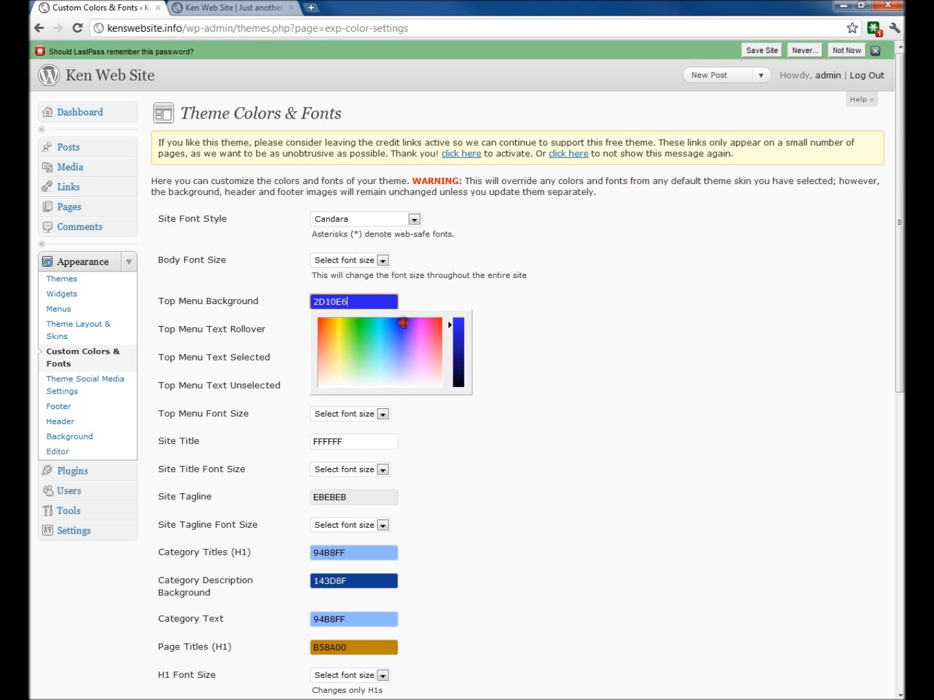
click(581, 300)
click(365, 293)
click(611, 327)
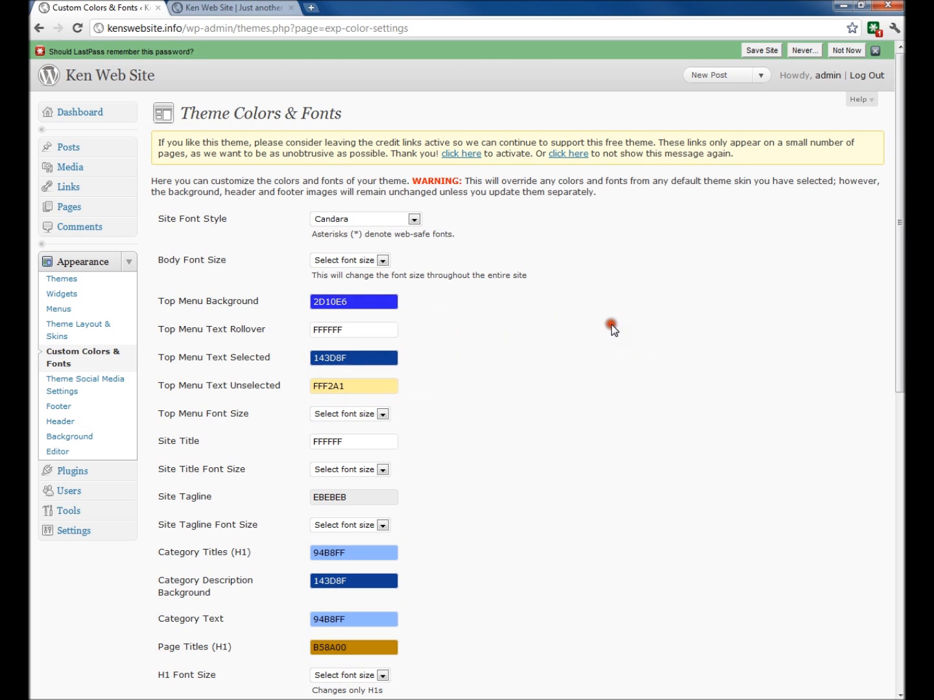
Search the web in a new tab for hex html color codes and open the html-color-codes.com color chart.
click(311, 8)
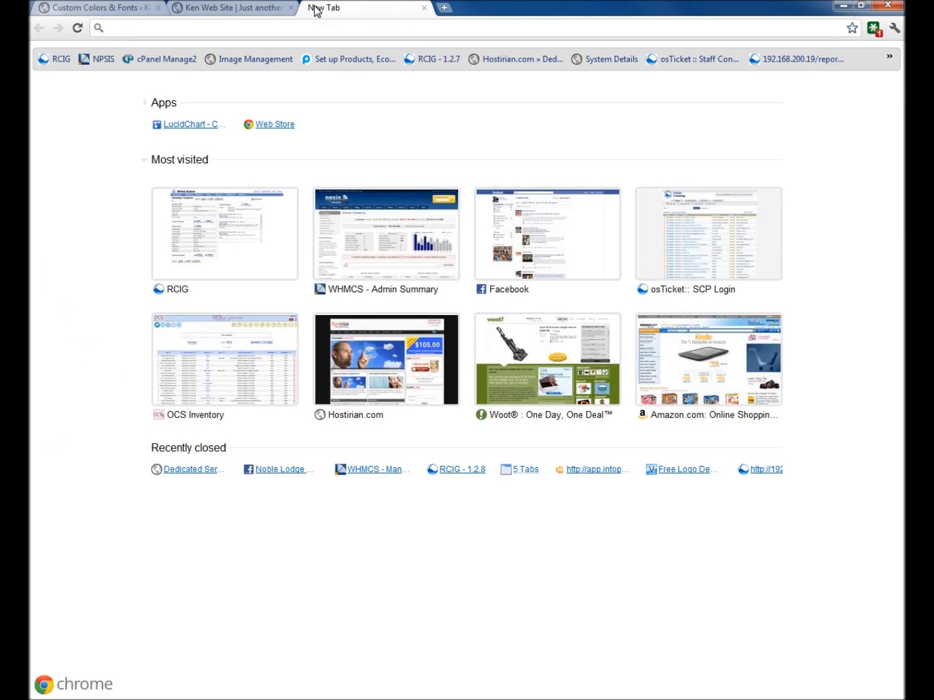
text(hex)
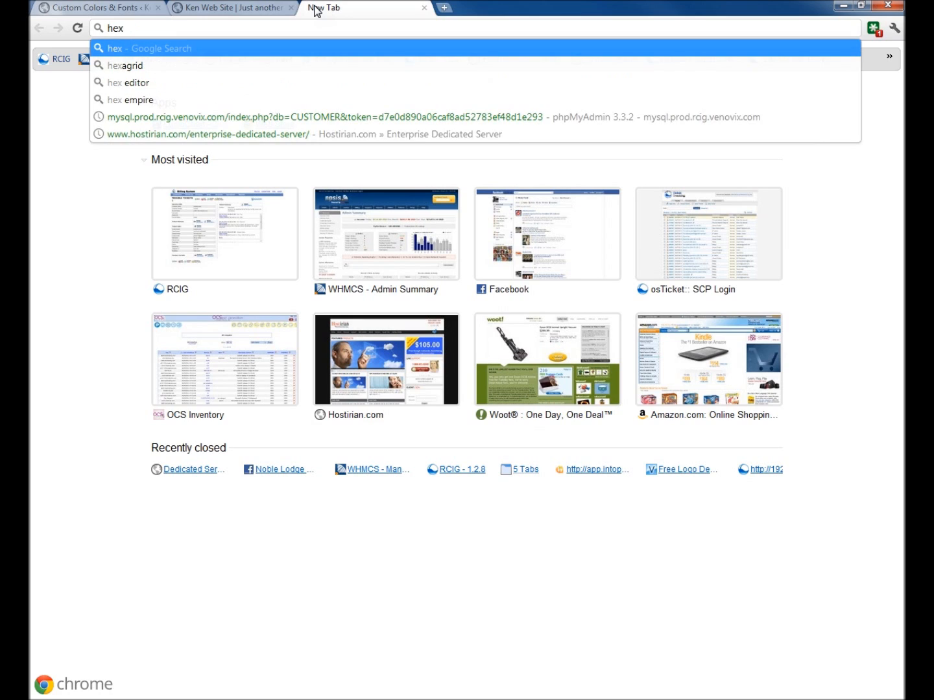
text( col)
key(BackSpace)
key(BackSpace)
key(BackSpace)
key(BackSpace)
text(html coloer)
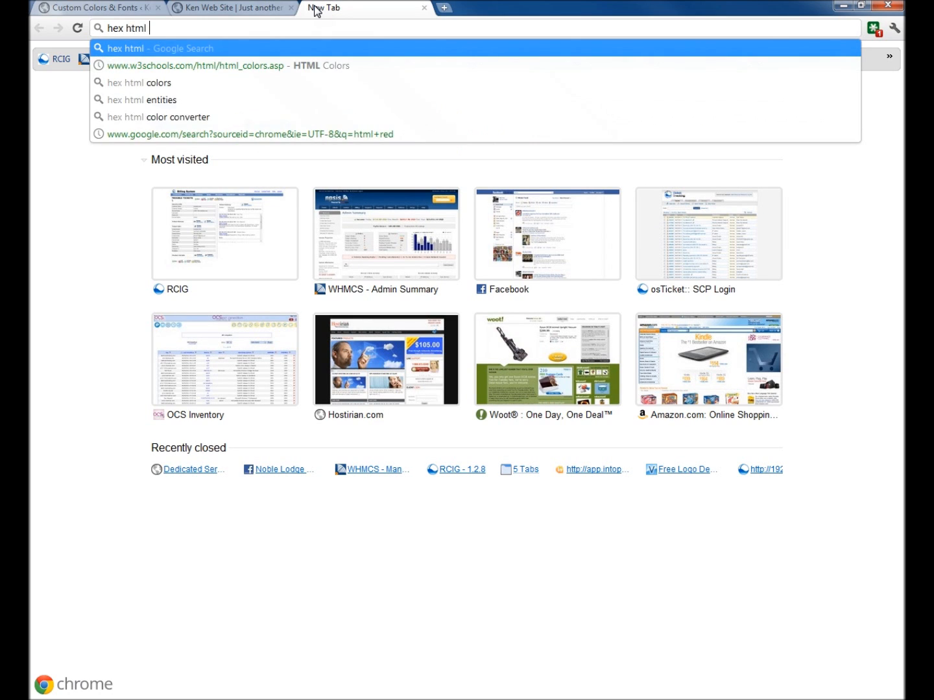
key(BackSpace)
key(BackSpace)
key(BackSpace)
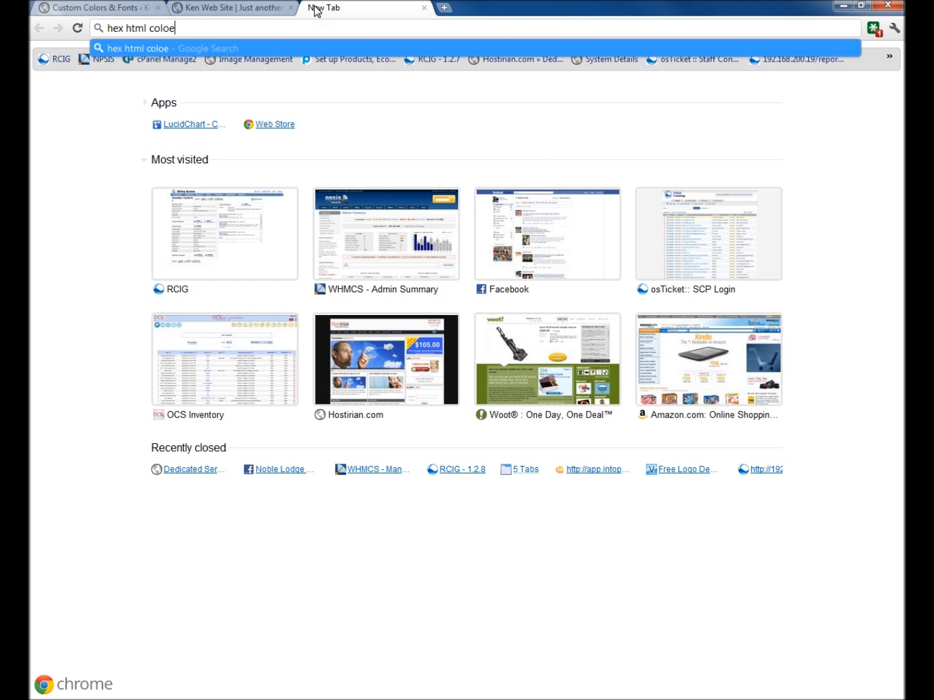
text(r codes)
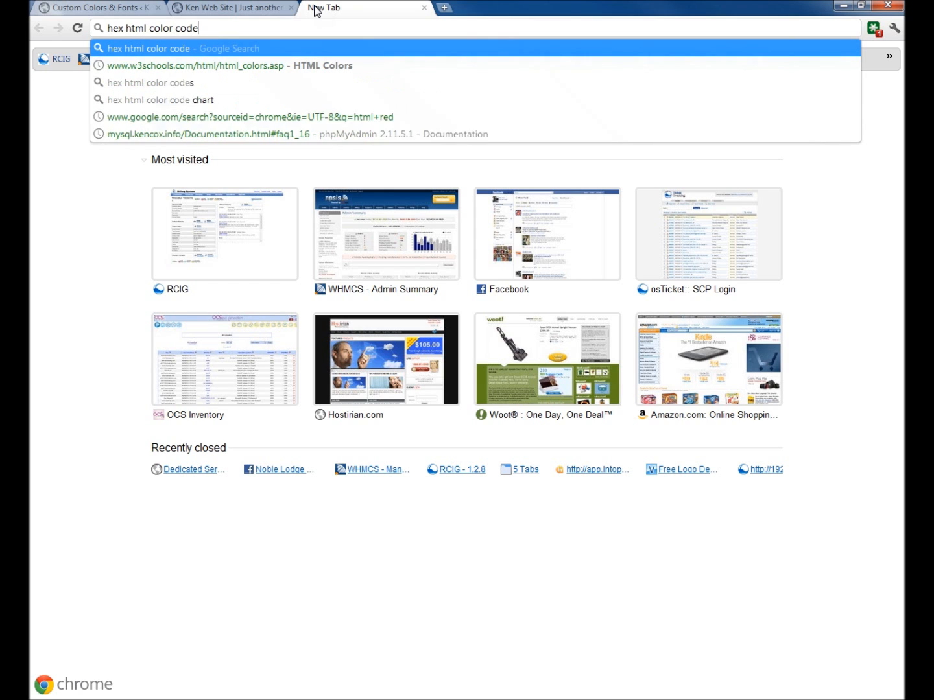
key(Return)
click(217, 137)
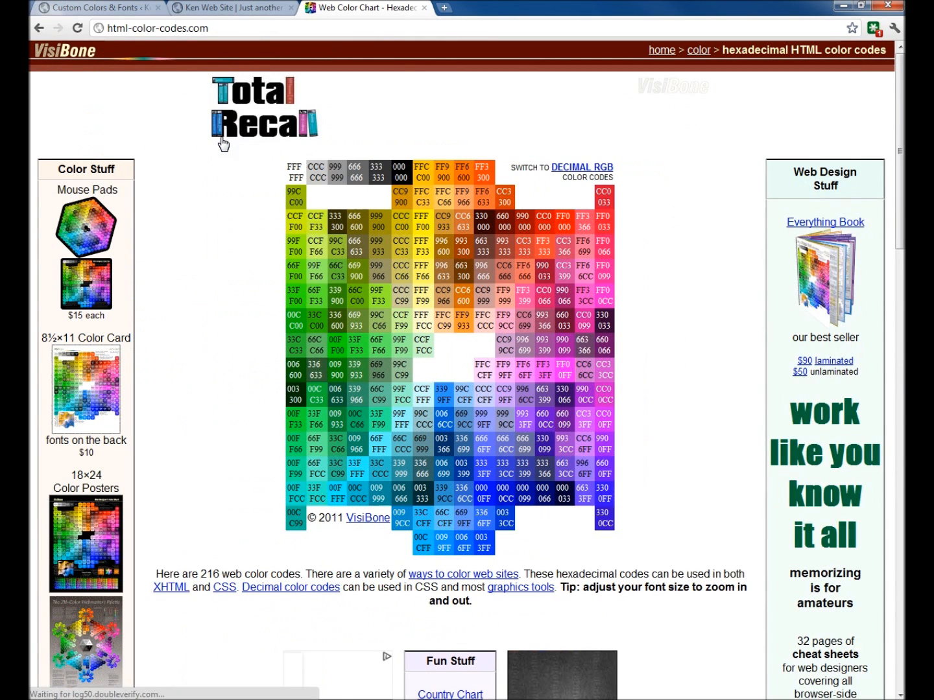
Copy the hex code for black, 000000, from the web color chart.
drag(430, 226, 415, 217)
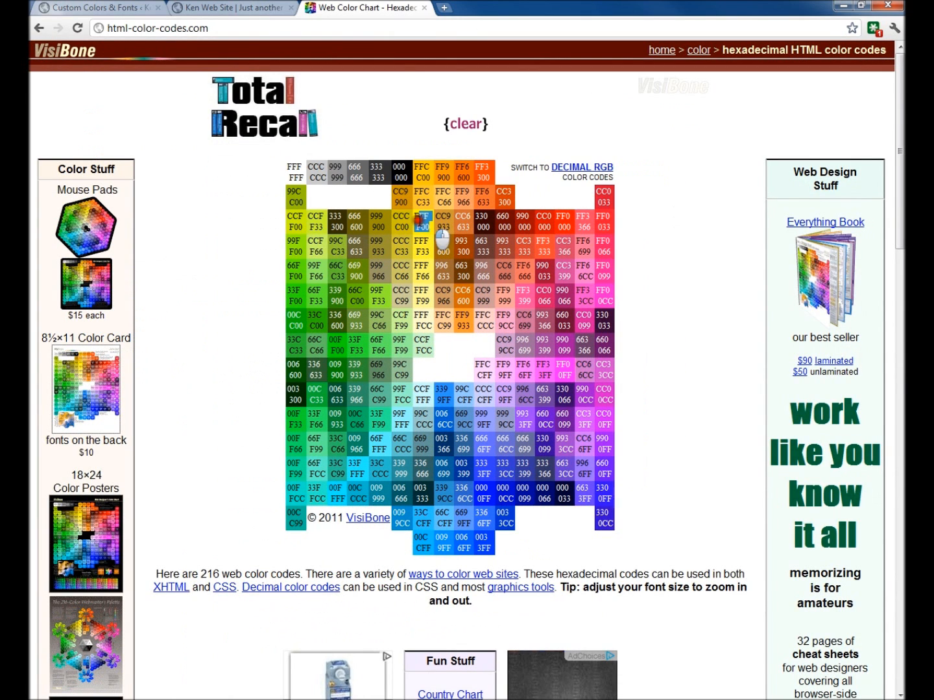
drag(429, 253, 395, 244)
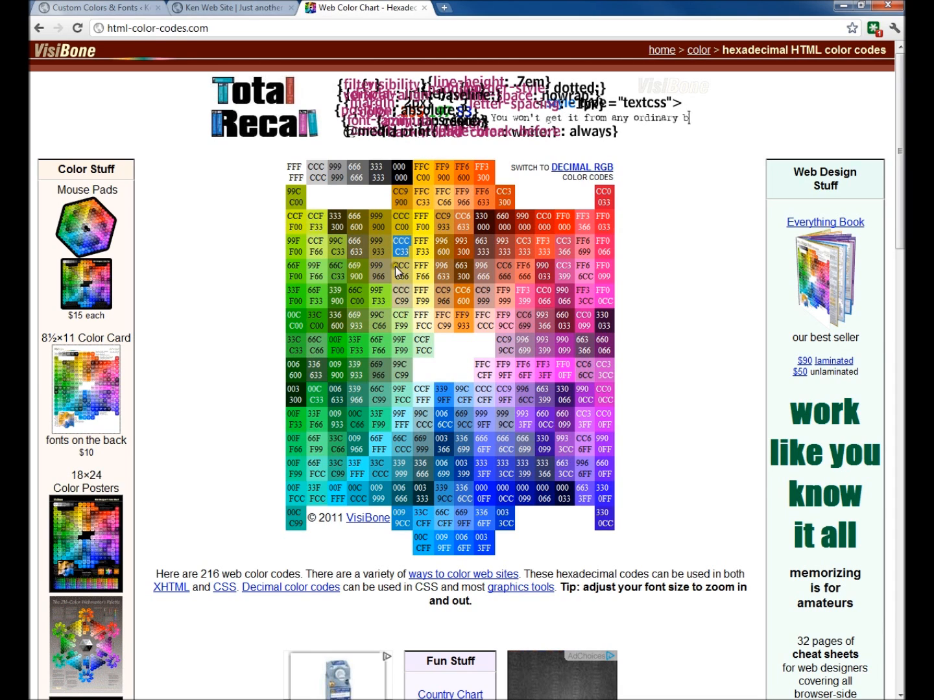
drag(410, 177, 396, 178)
key(ctrl+c)
right_click(406, 178)
click(425, 184)
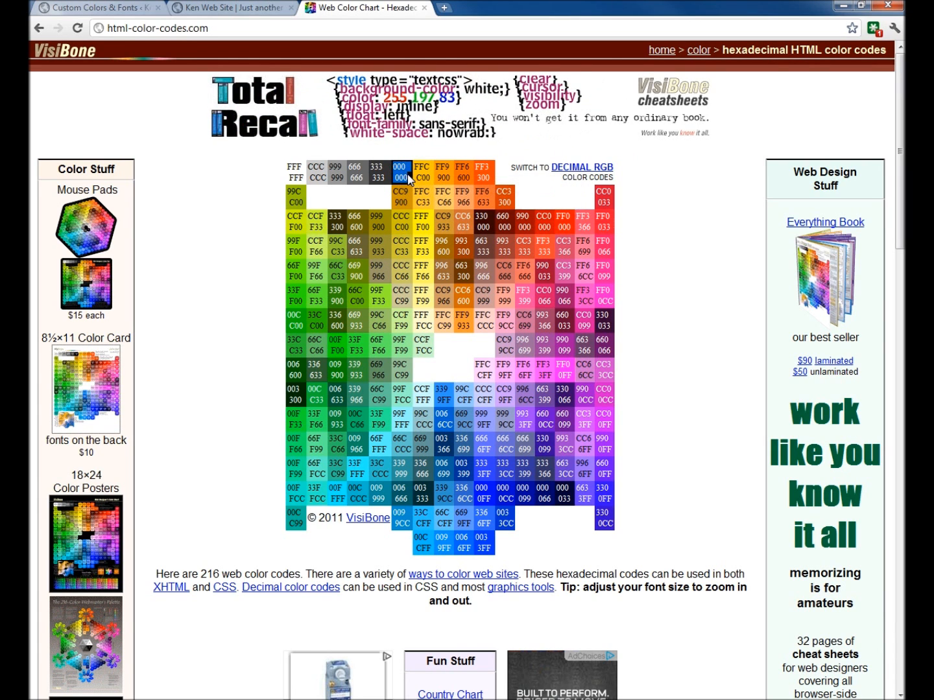
Replace the Top Menu Background color in the theme's color settings with the copied code 000000, without a space.
click(213, 9)
click(97, 7)
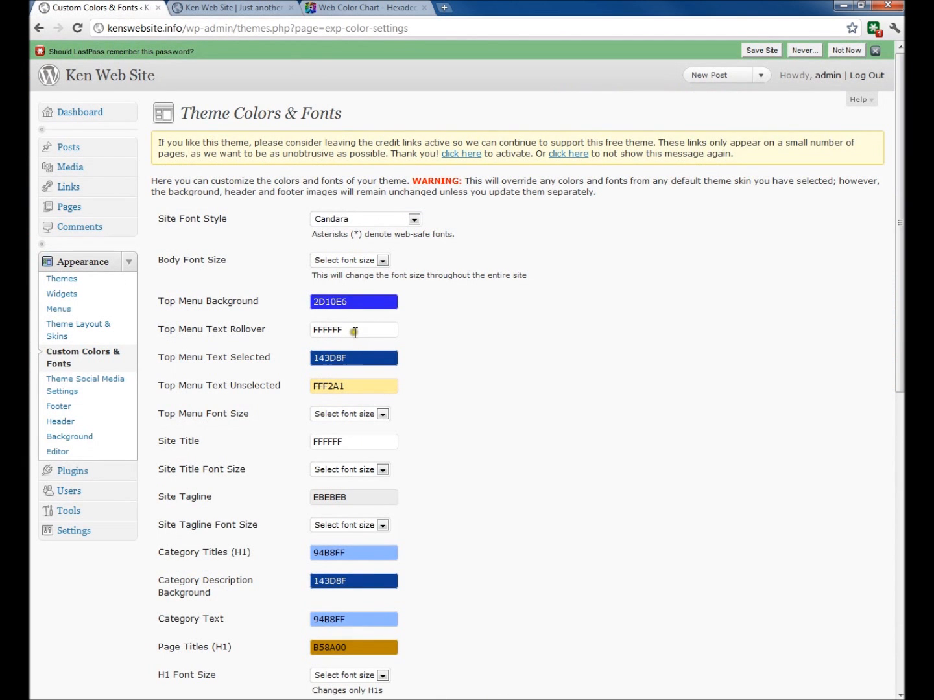
drag(354, 305, 292, 300)
key(ctrl+v)
click(337, 299)
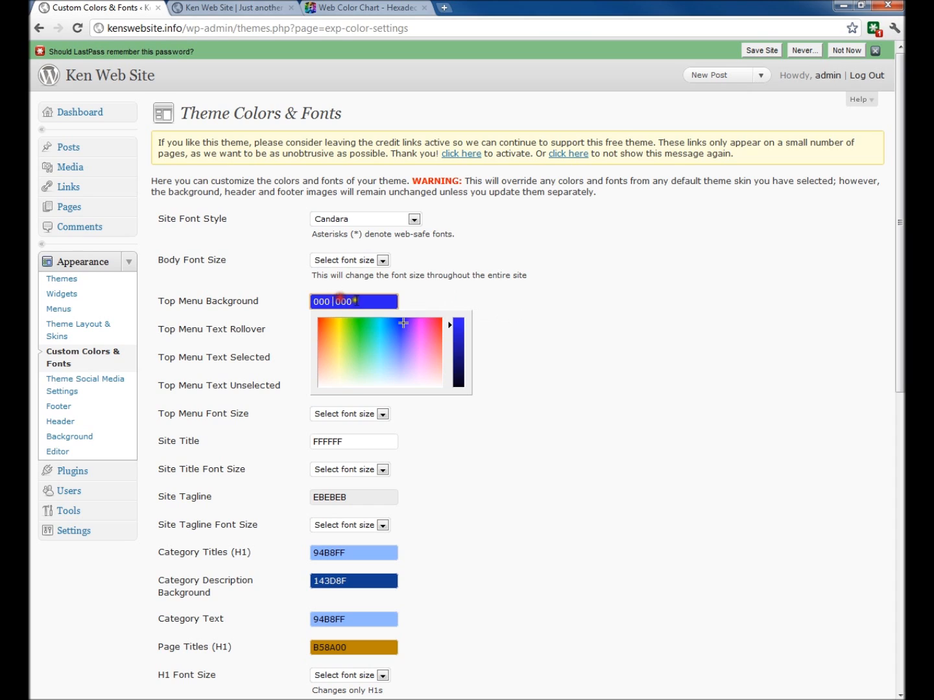
key(BackSpace)
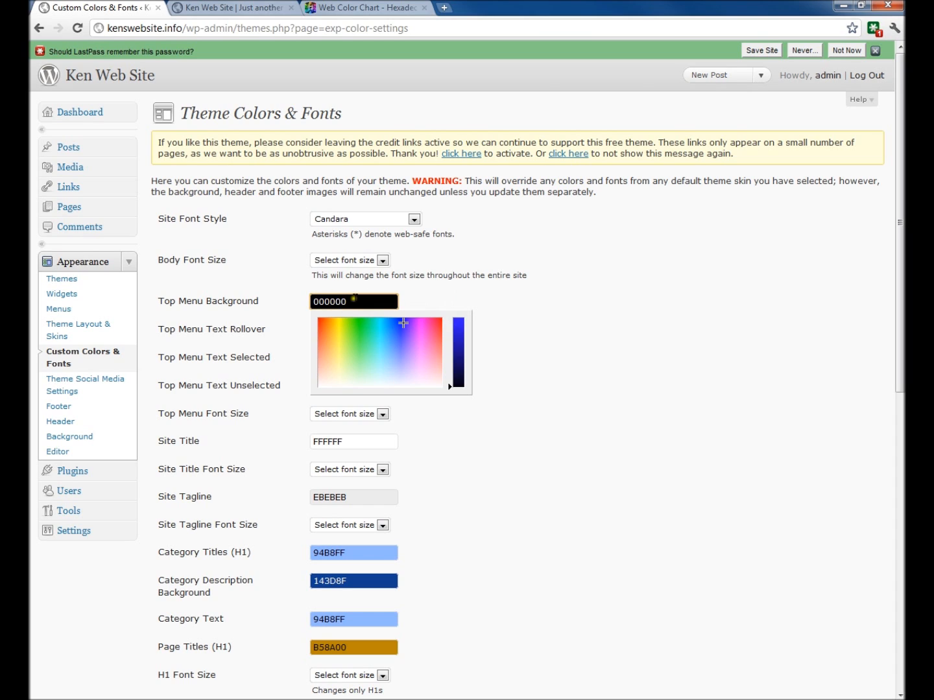
drag(406, 322, 398, 323)
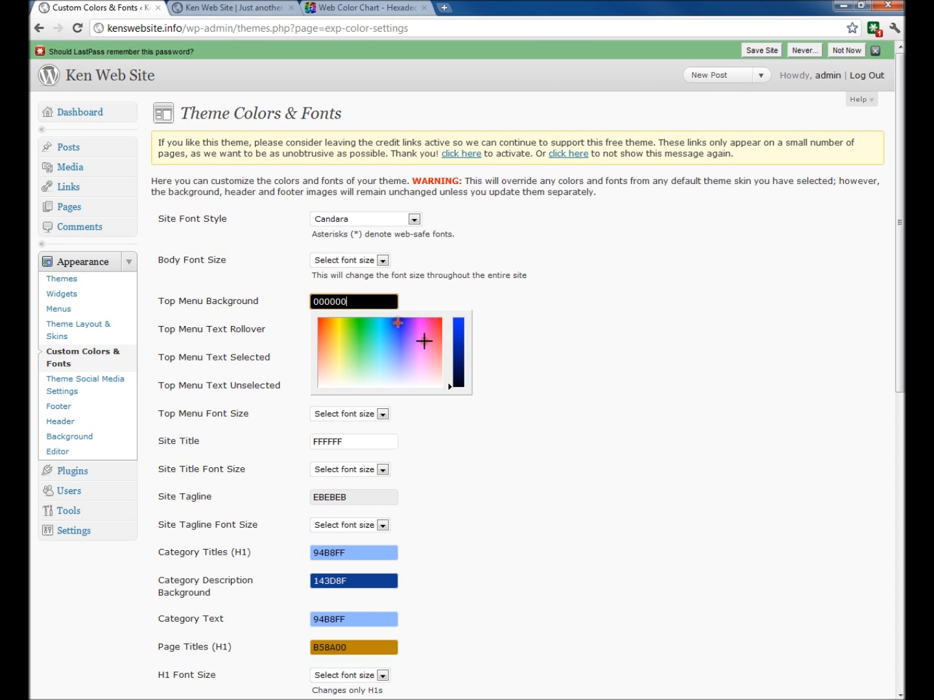
Save the custom color changes and reload the live site to check the menu bar.
click(535, 304)
scroll(584, 281, down, 9)
click(197, 643)
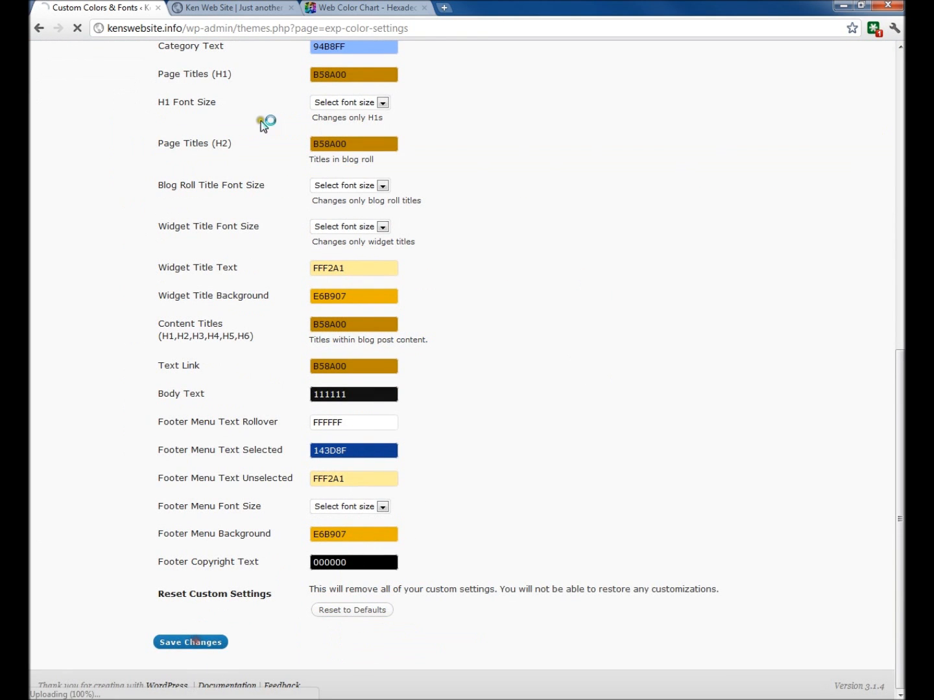
click(239, 7)
click(77, 29)
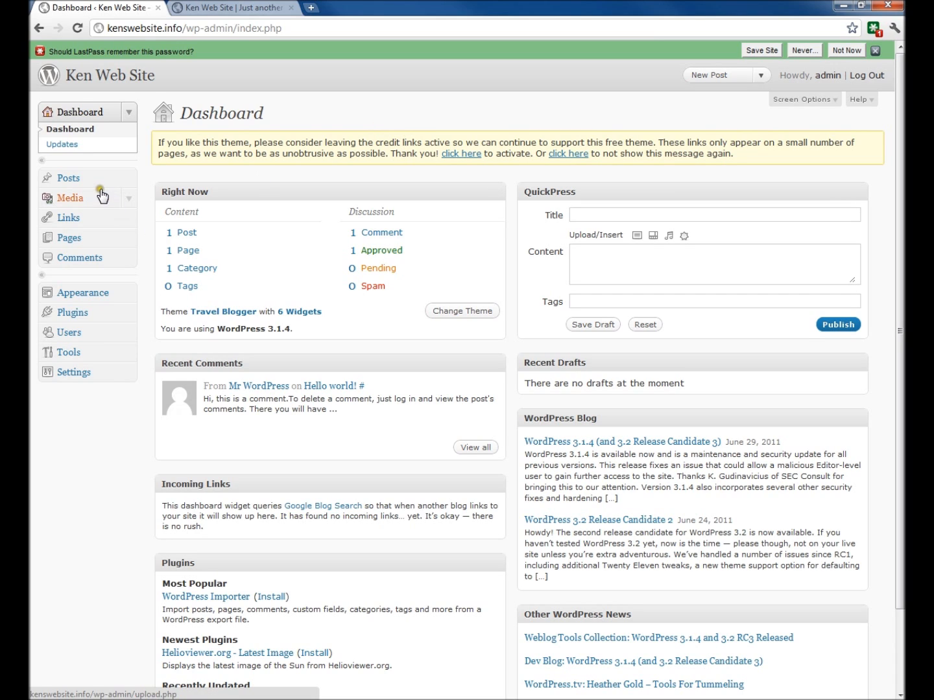
Create a new page titled "Test Page" with the body lines "The is a test page" and "More info here".
click(76, 241)
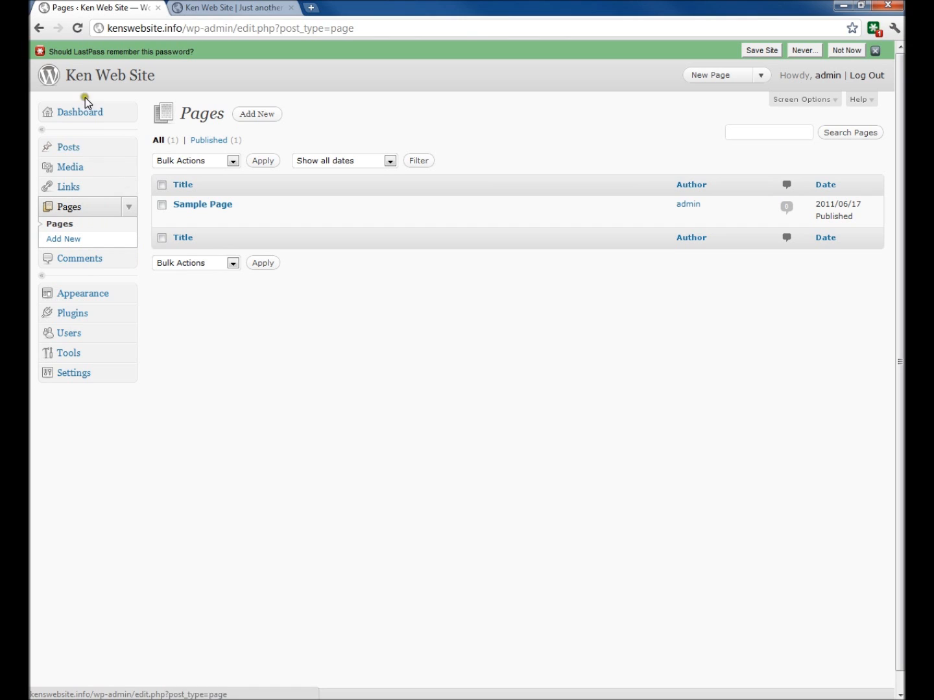
click(241, 117)
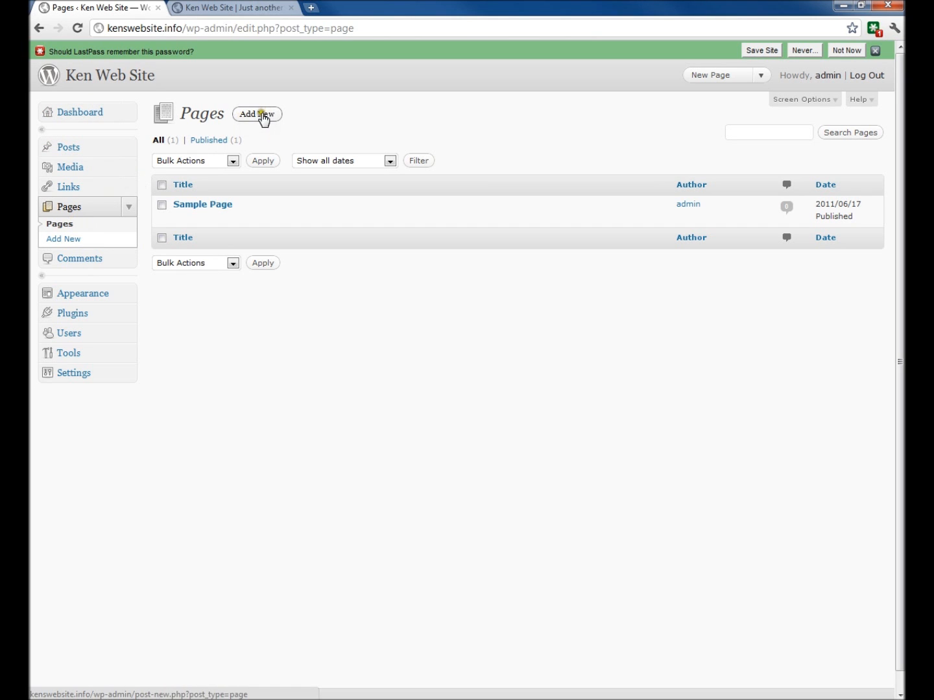
click(297, 153)
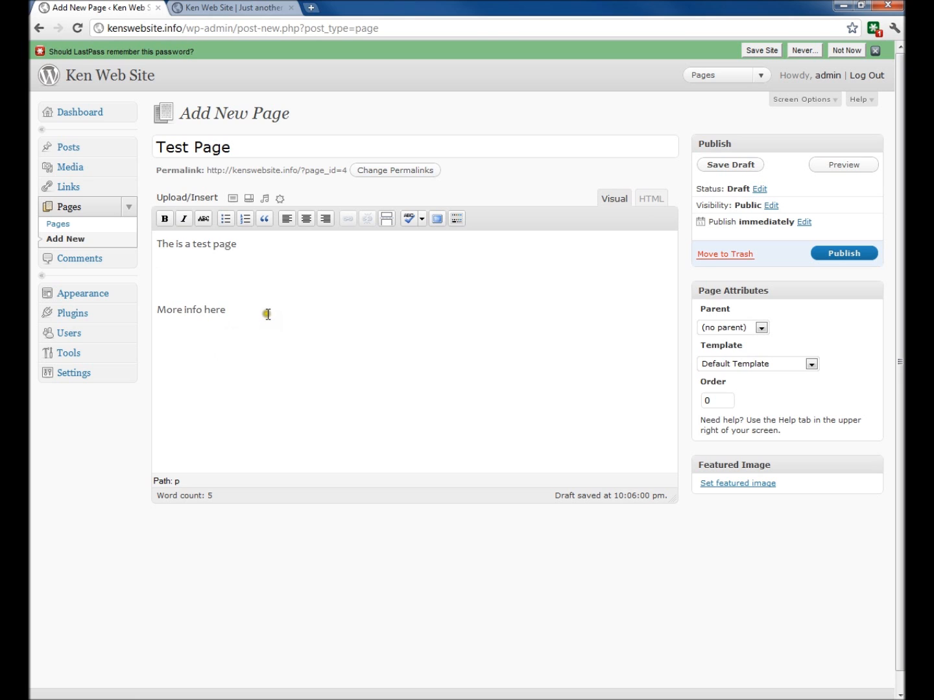
Review the image source options for the page and upload Jellyfish.jpg from the Sample Pictures folder on the computer.
click(232, 200)
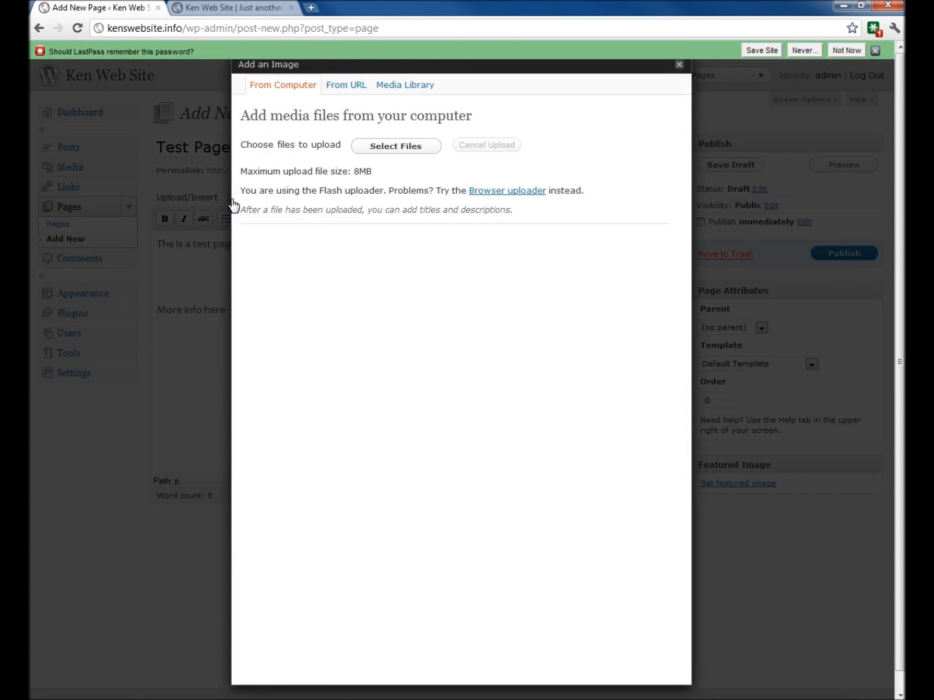
click(406, 88)
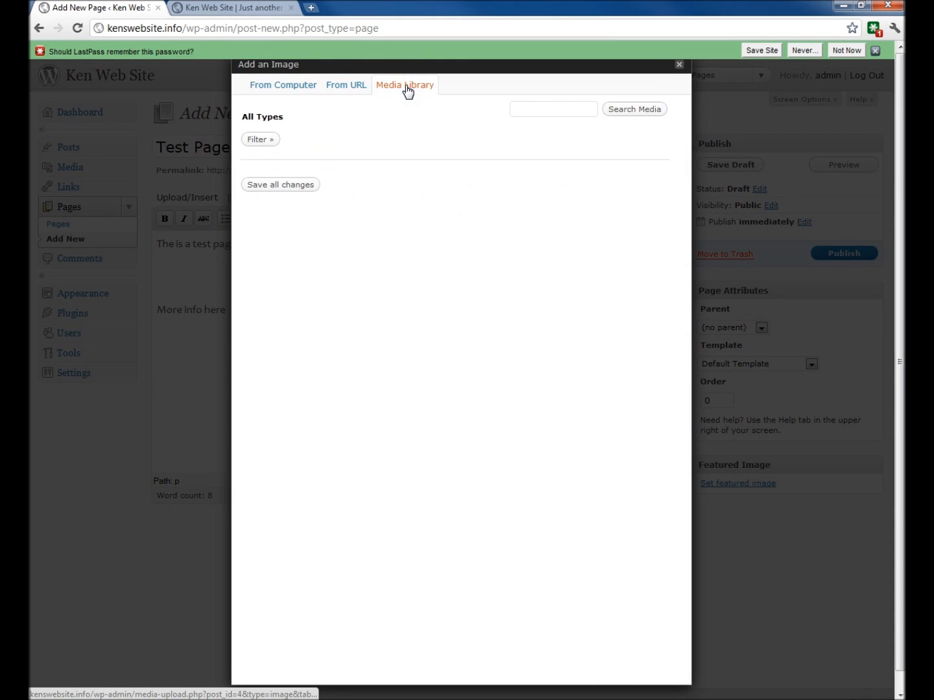
click(354, 89)
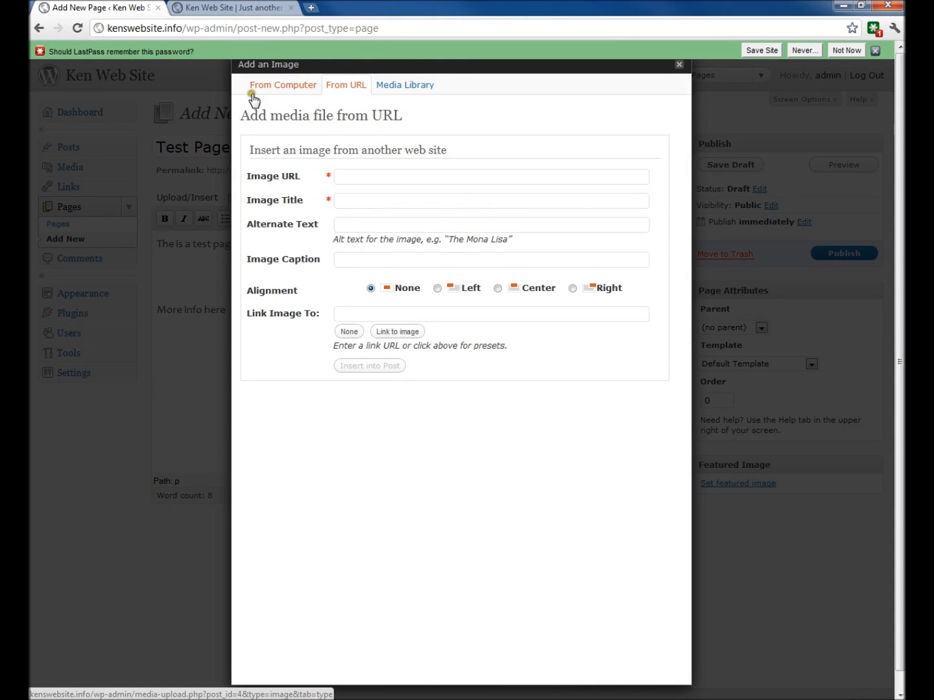
click(284, 86)
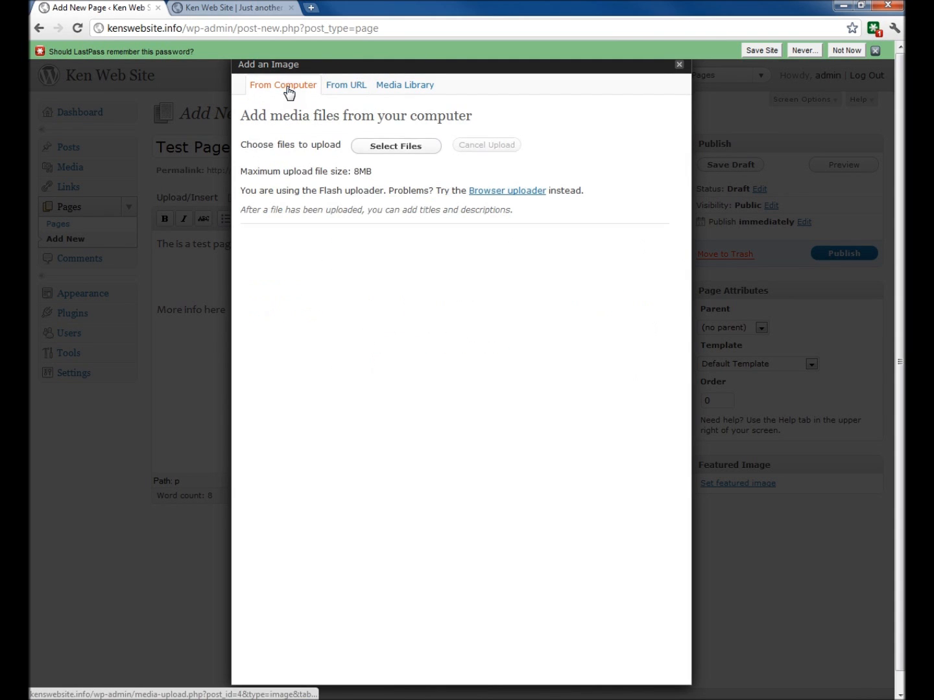
click(417, 146)
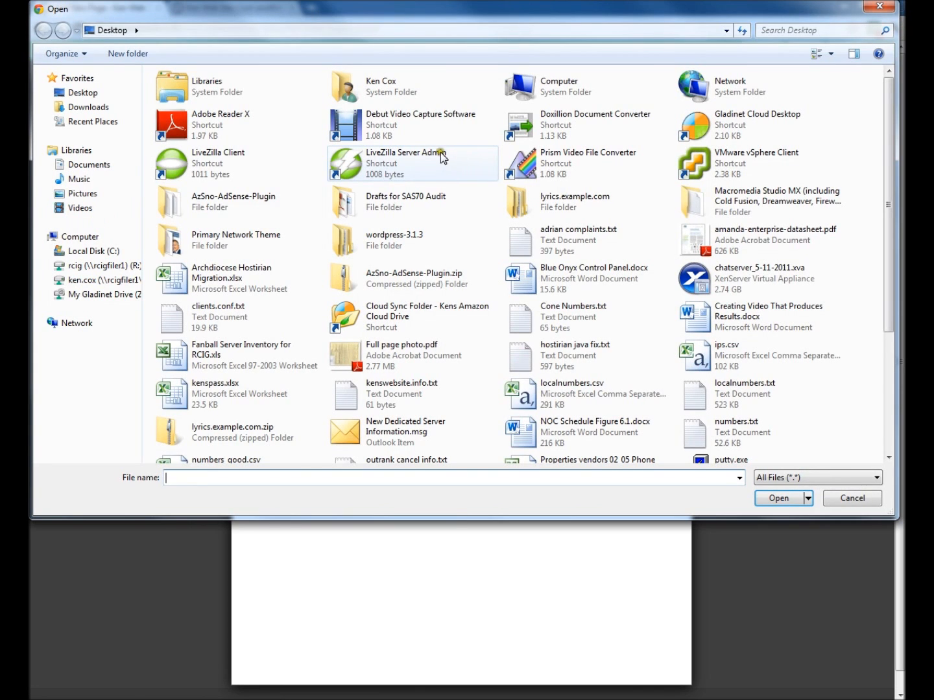
click(82, 195)
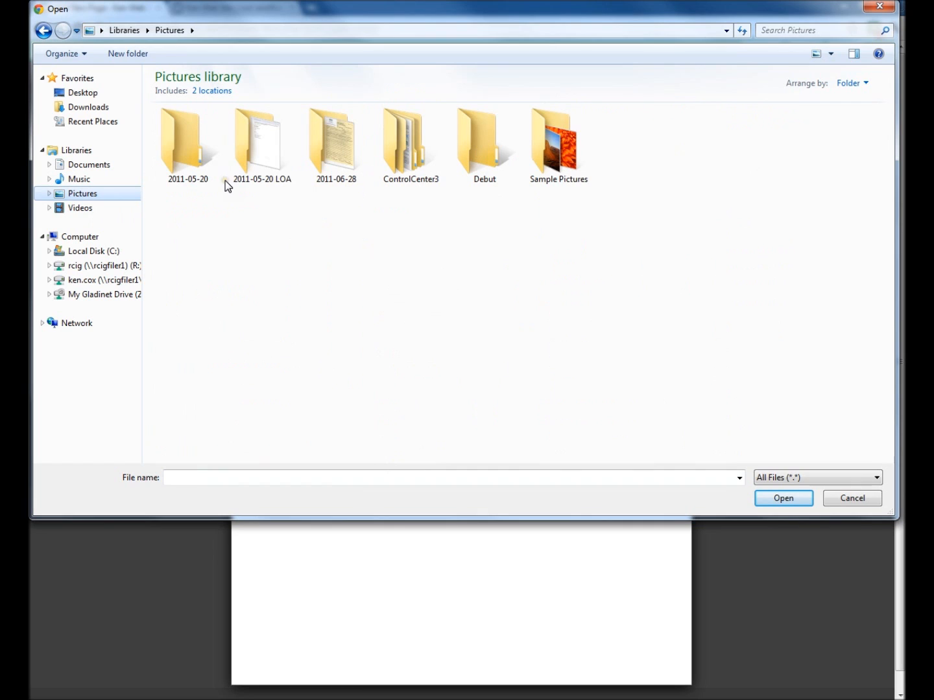
double_click(535, 136)
click(400, 149)
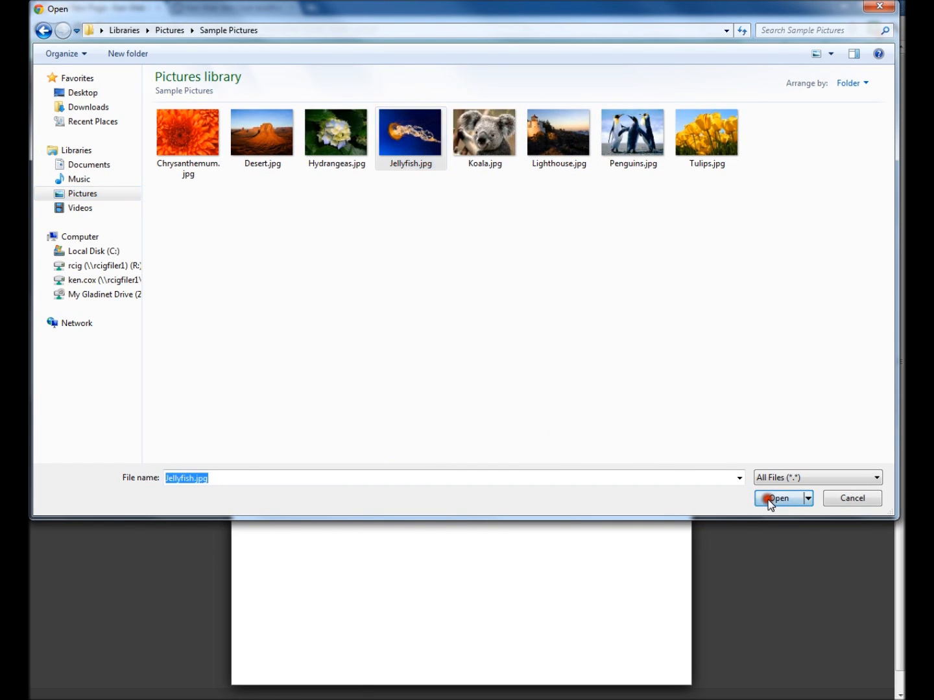
click(767, 498)
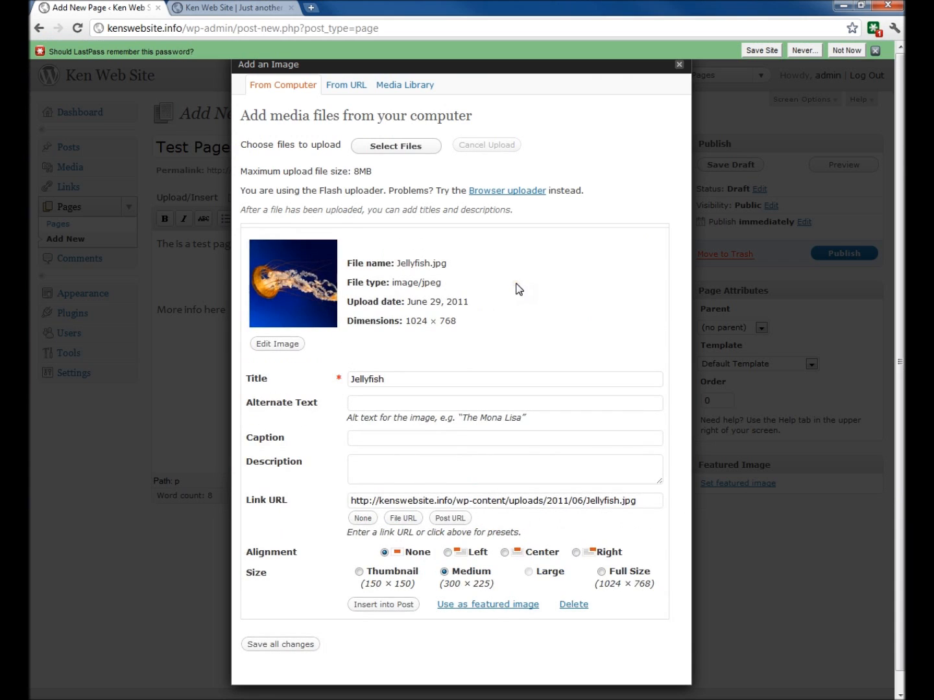
Set the uploaded jellyfish image's alternate text to "This is for test".
click(384, 380)
click(398, 403)
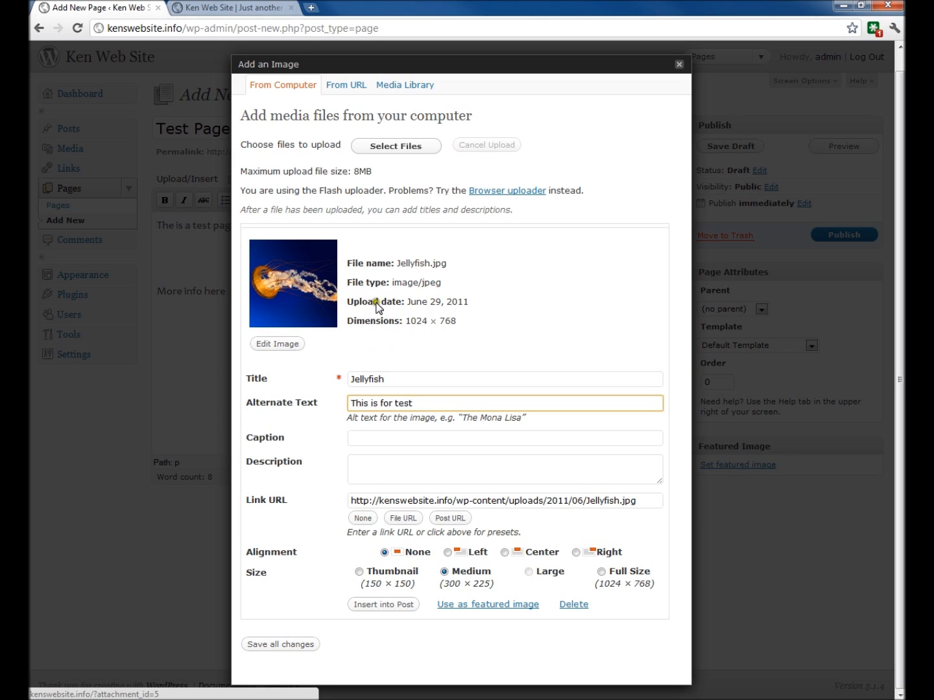
click(534, 323)
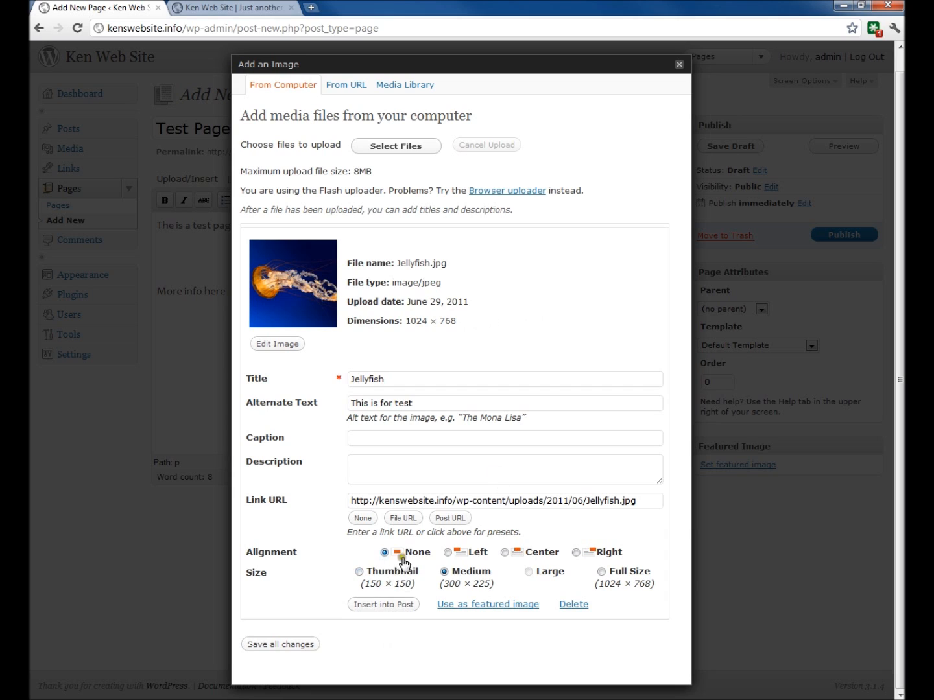
Insert the jellyfish image into the page with Center alignment and Thumbnail size (150 × 150).
click(447, 552)
click(355, 437)
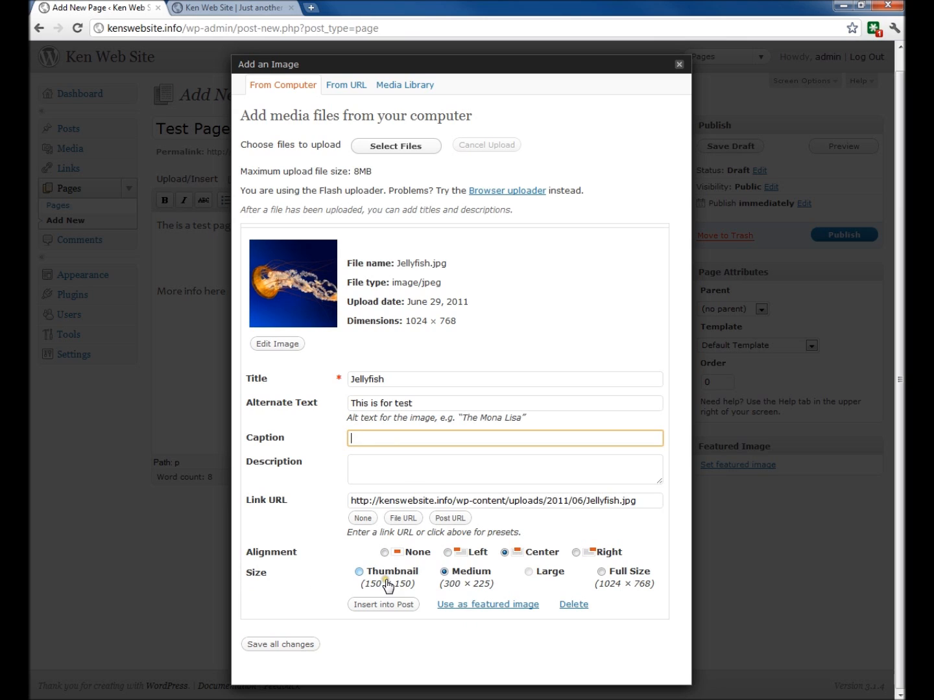
click(359, 571)
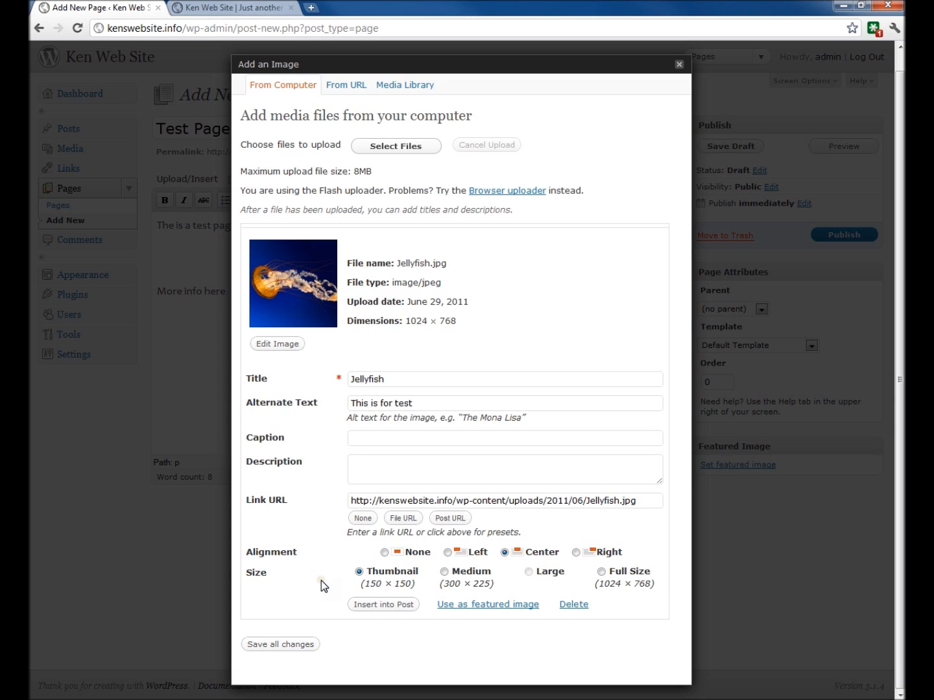
click(380, 597)
click(381, 607)
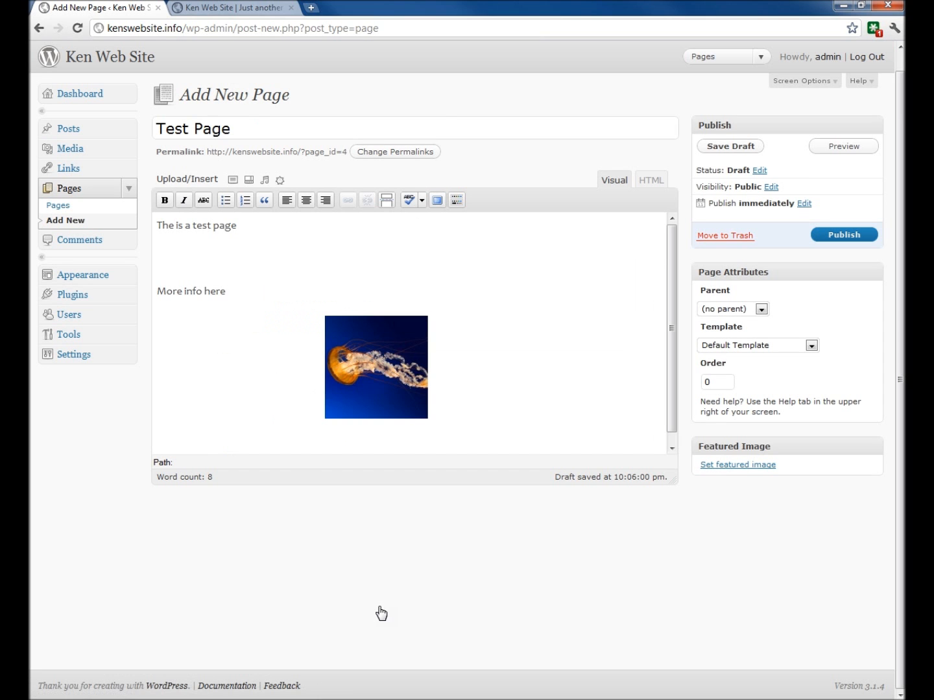
Open the inserted jellyfish image's edit settings and examine its advanced image and link options.
click(382, 392)
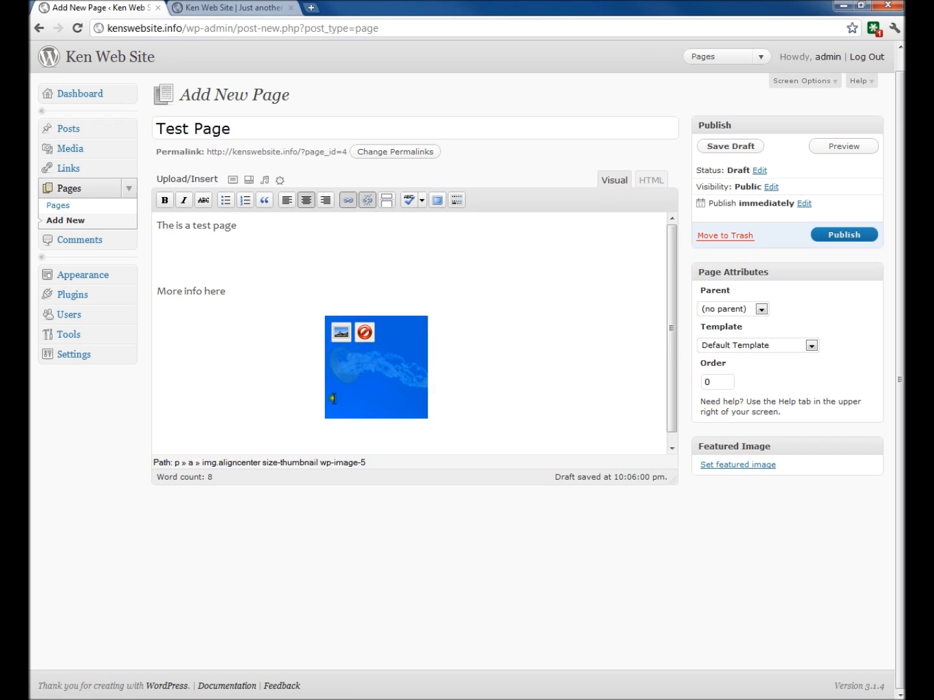
click(341, 333)
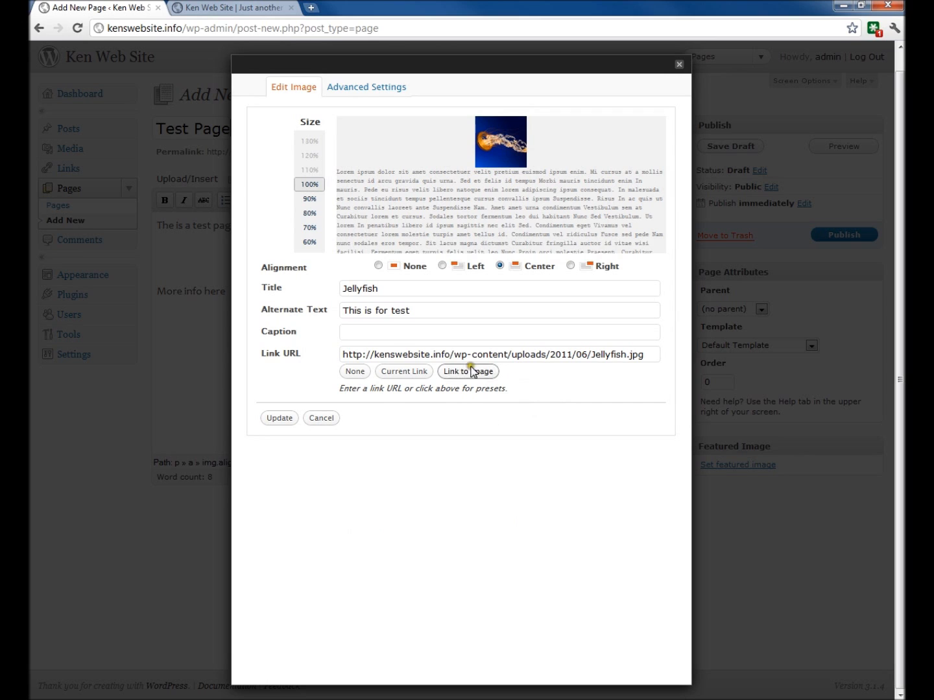
click(354, 86)
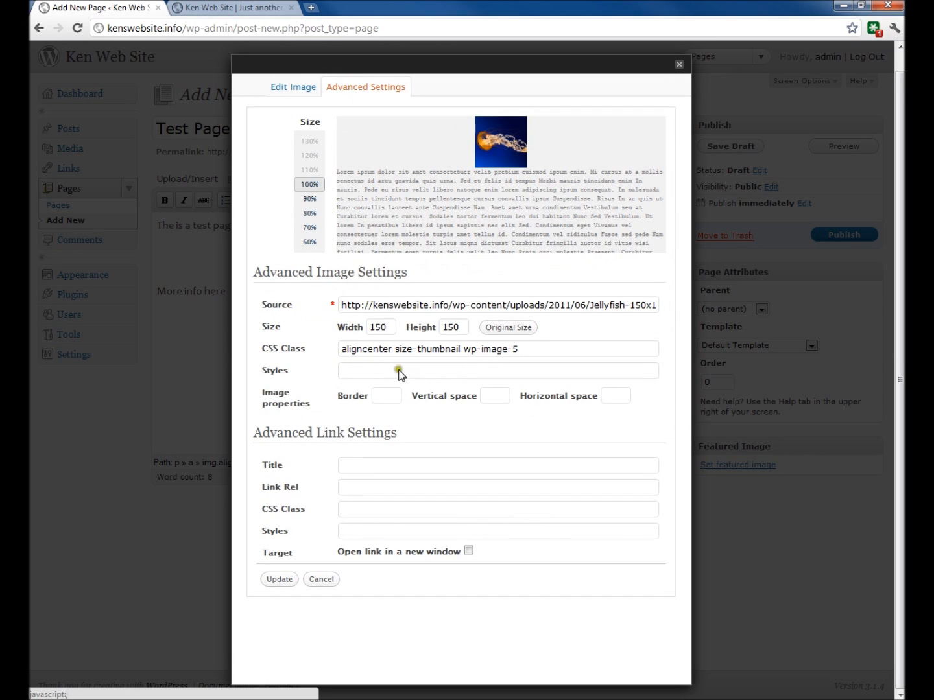
click(553, 350)
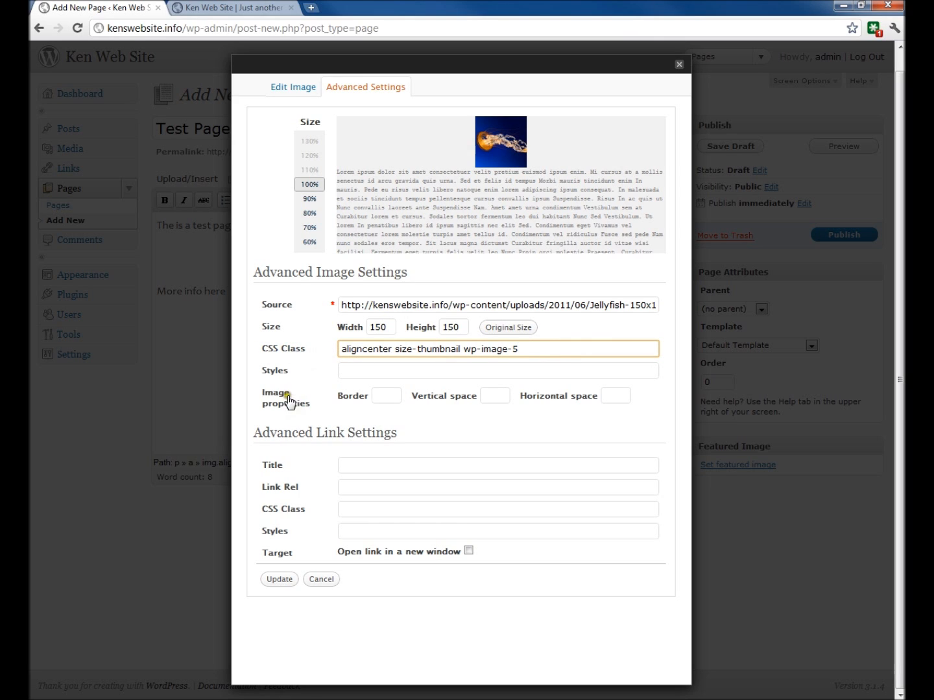
Examine the jellyfish image's border, spacing and Link URL settings, and close the image settings by updating.
click(387, 395)
click(497, 394)
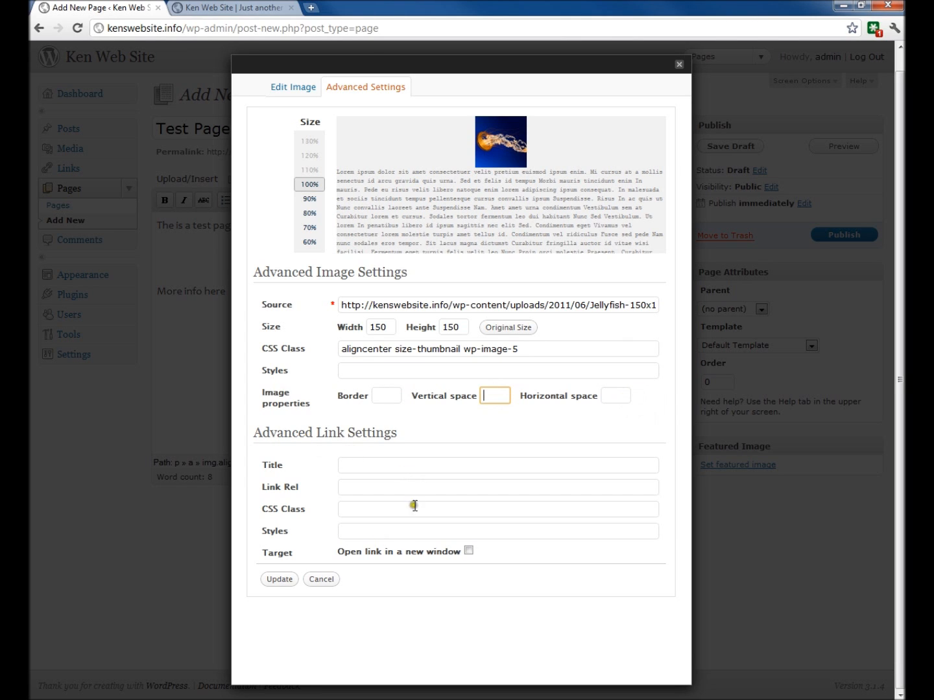
click(299, 89)
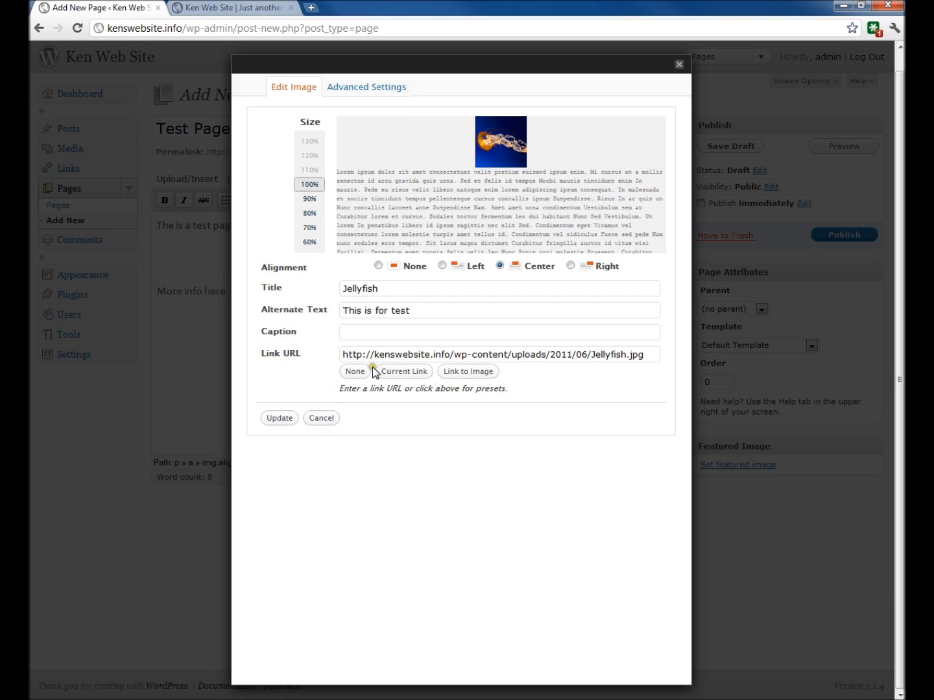
click(480, 352)
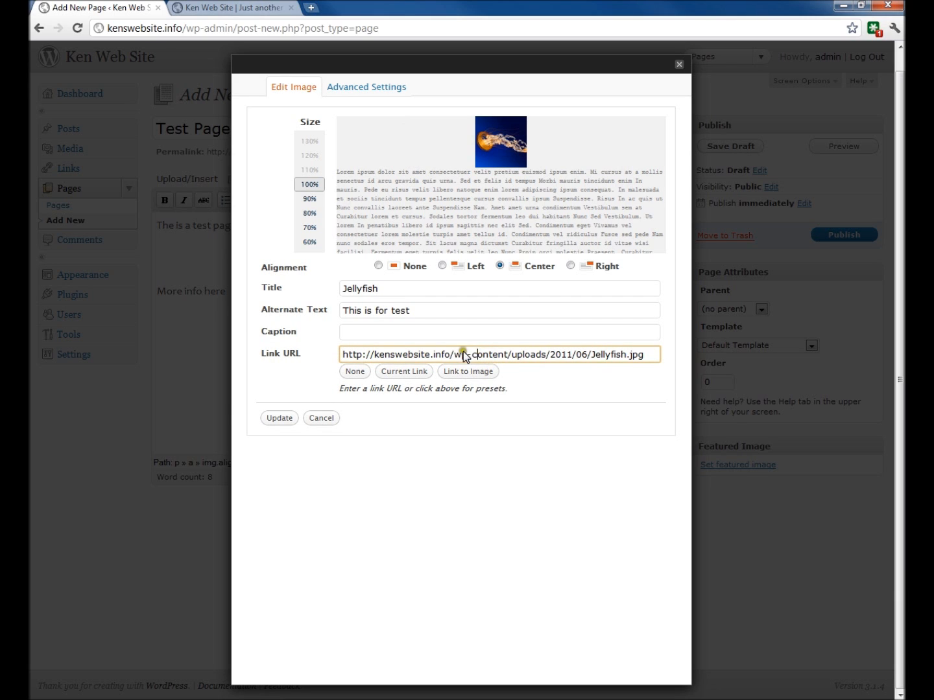
drag(343, 356, 644, 353)
click(272, 421)
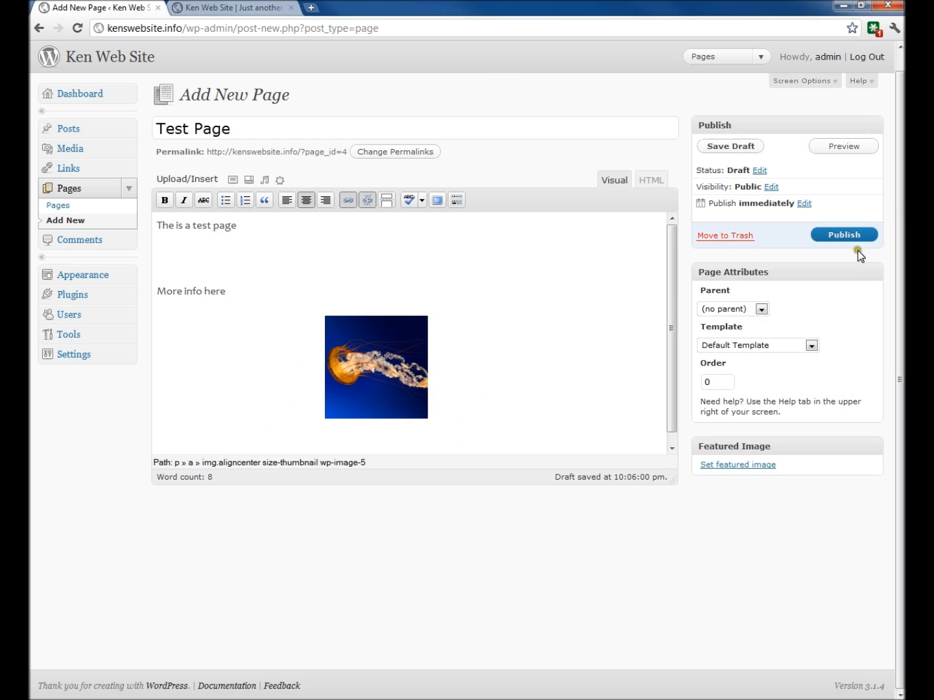
Publish Test Page, view it on the site, check where the jellyfish image links, and return to the page.
click(849, 238)
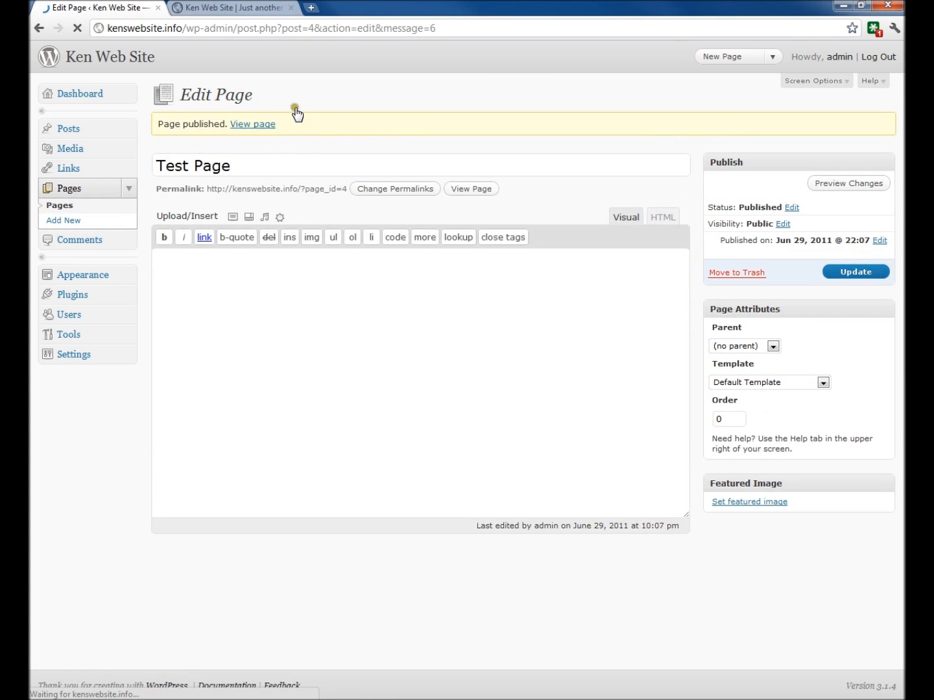
click(250, 144)
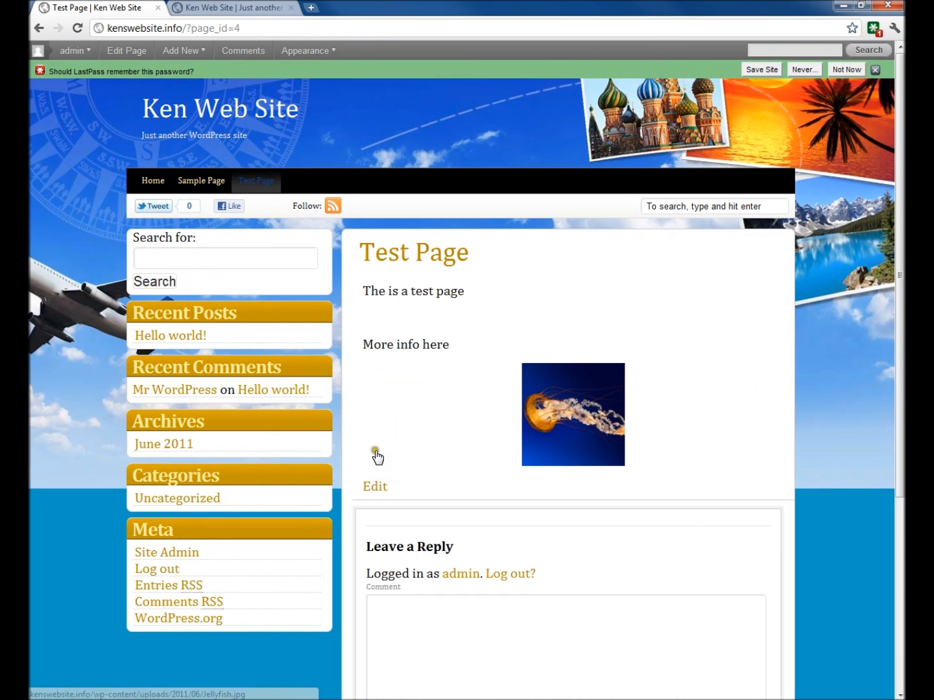
click(592, 419)
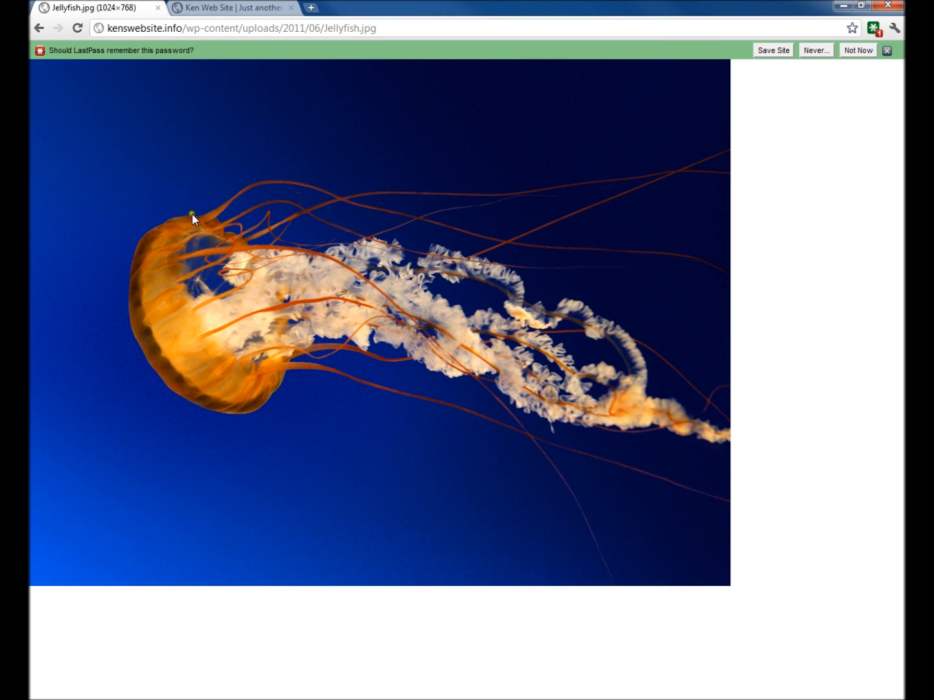
click(37, 27)
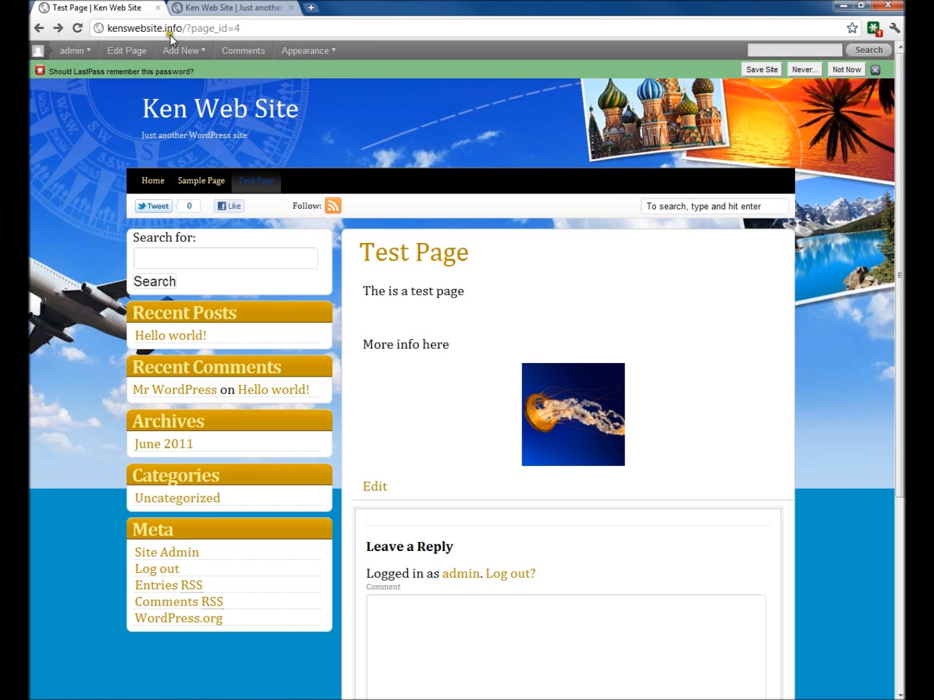
Reopen Test Page for editing, remove the jellyfish image's link URL and update the page.
mouse_move(73, 52)
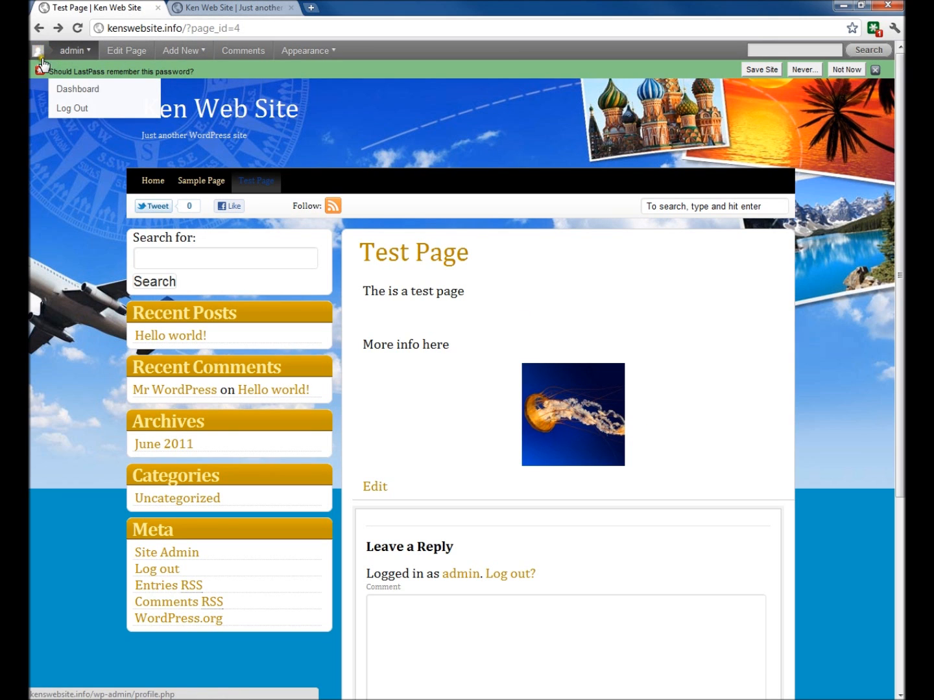
click(60, 90)
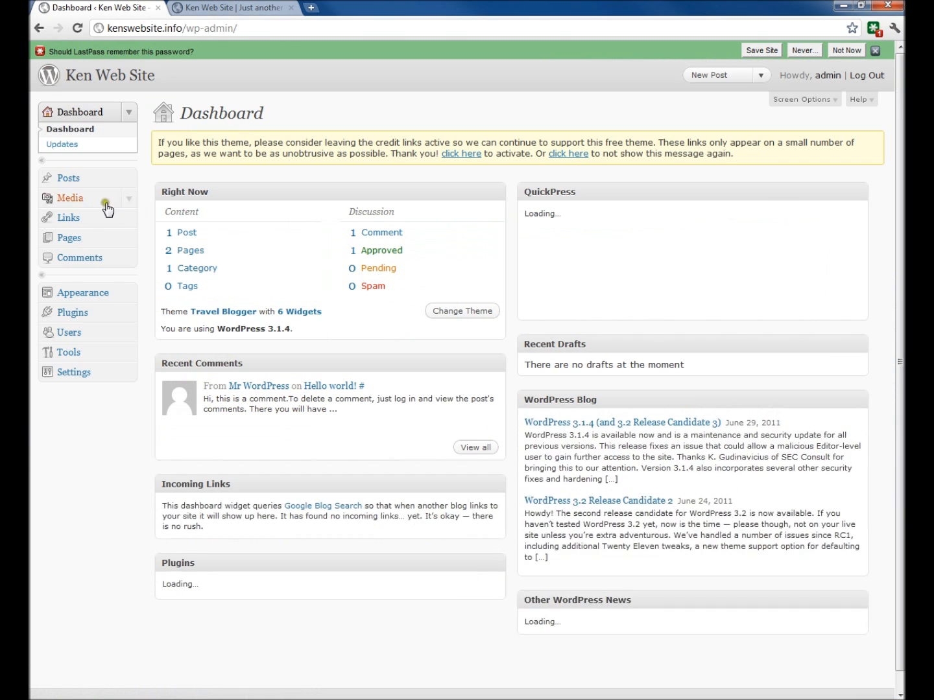
click(76, 241)
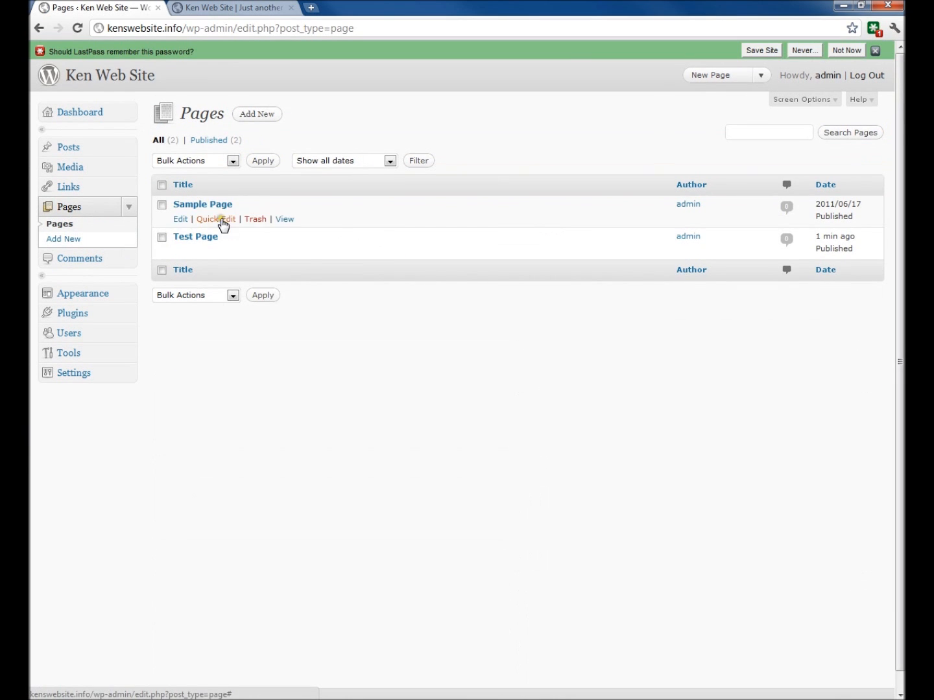
click(184, 253)
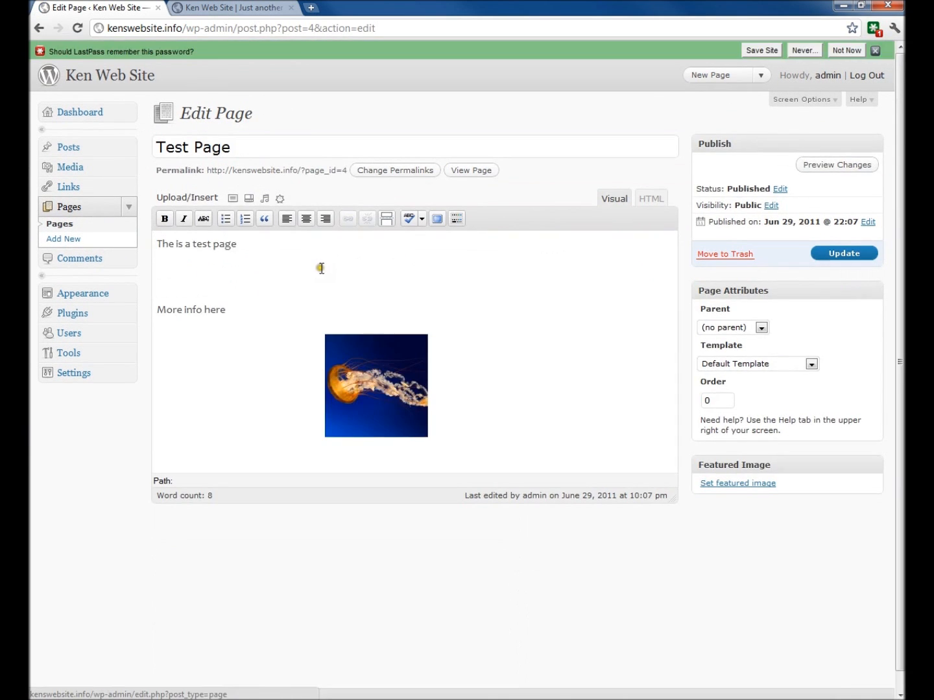
click(343, 330)
click(343, 330)
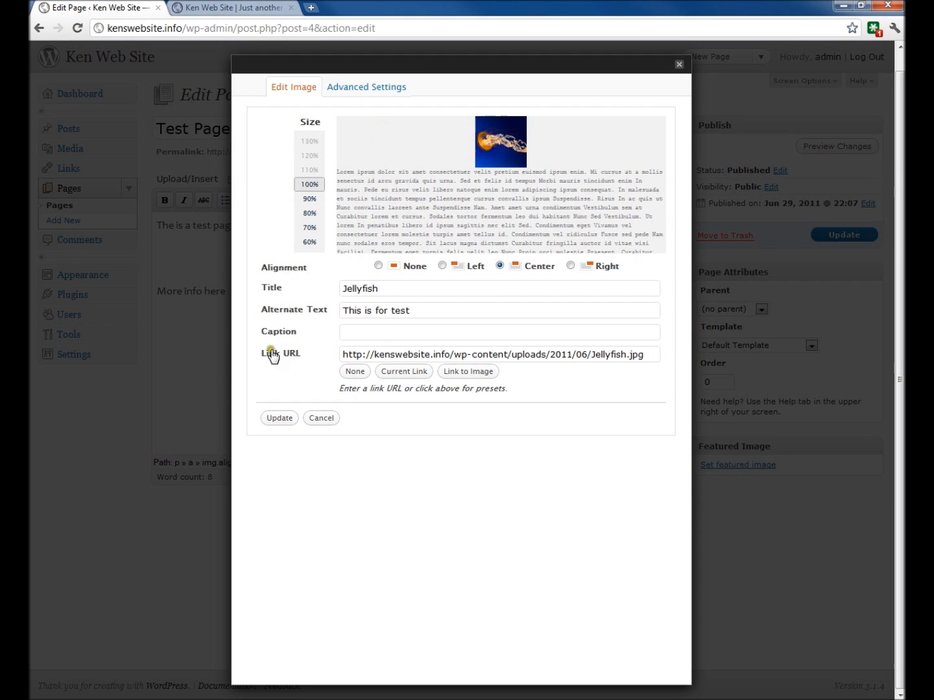
click(354, 374)
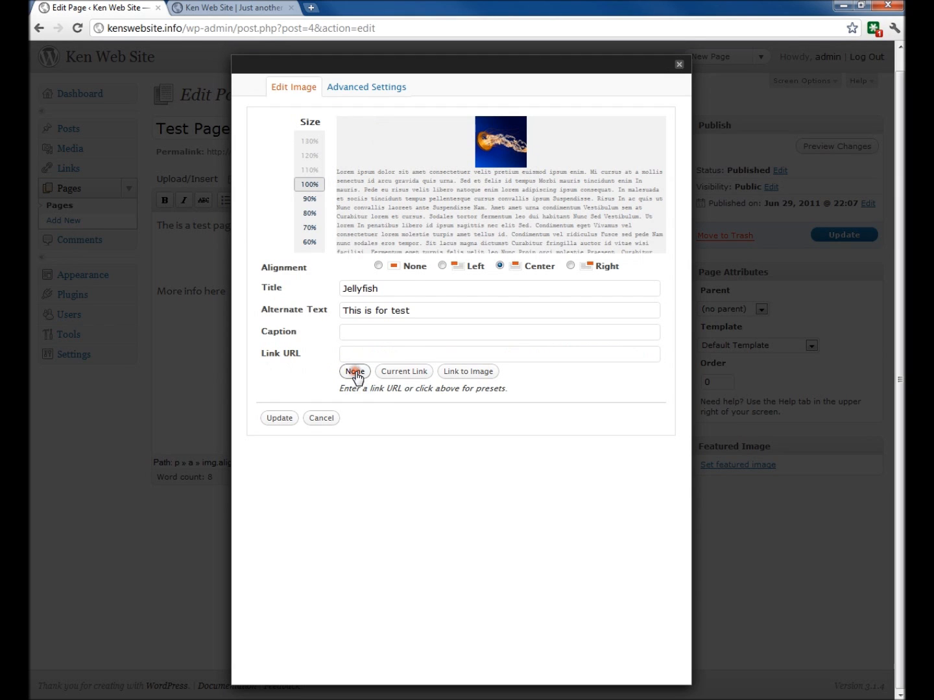
click(280, 418)
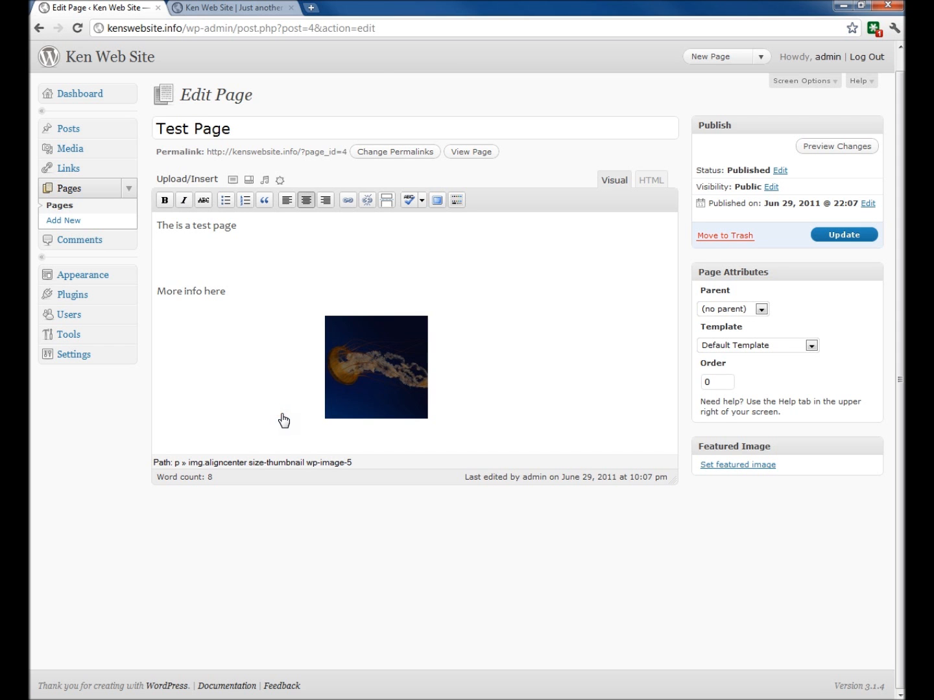
click(844, 237)
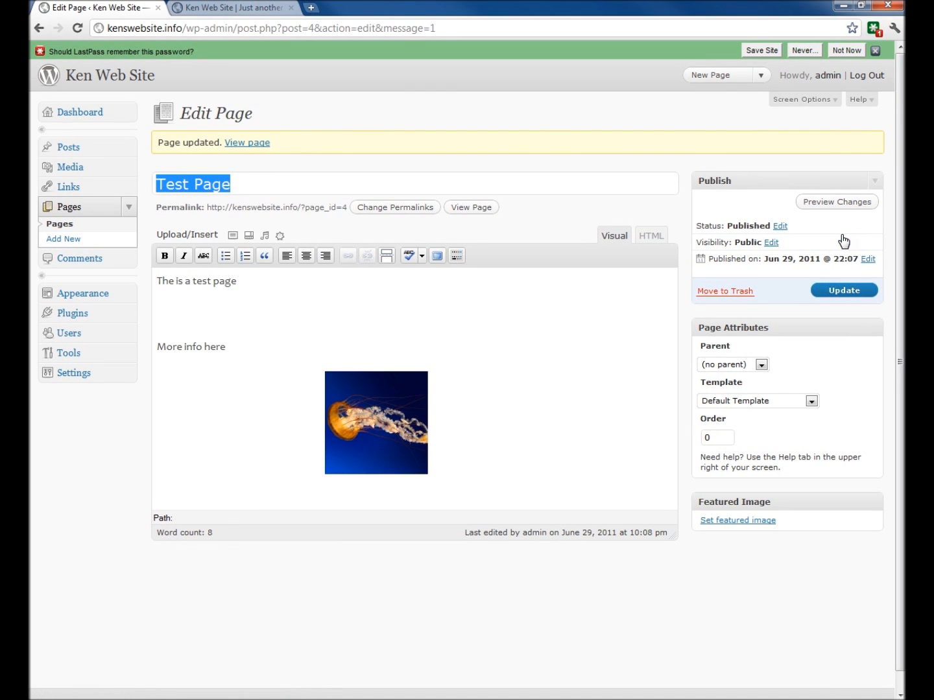
View the updated Test Page on the site and test whether the jellyfish image is still linked.
click(241, 13)
click(72, 7)
click(260, 144)
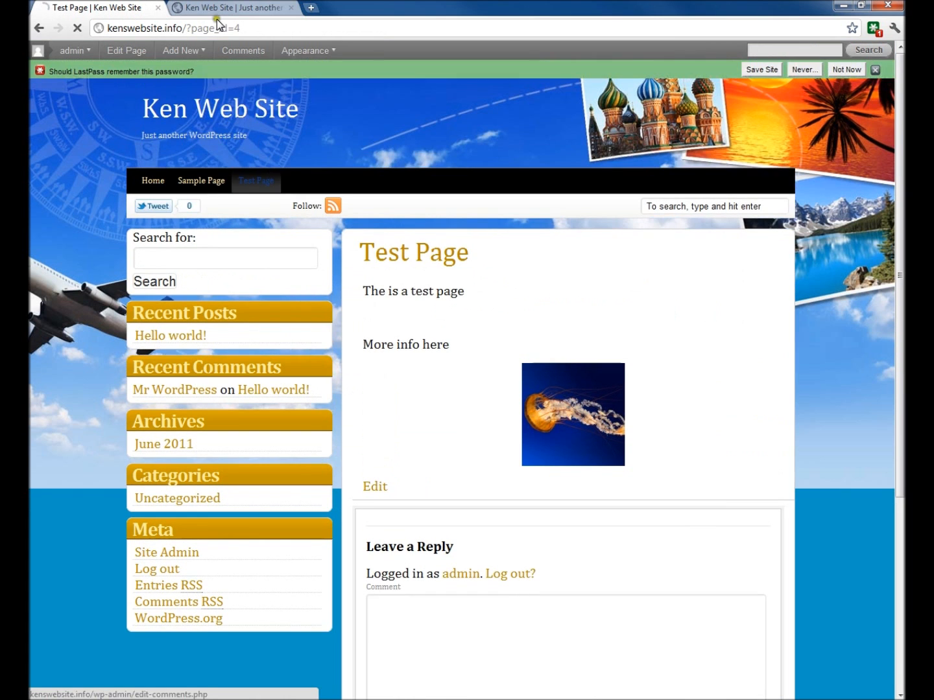
click(573, 416)
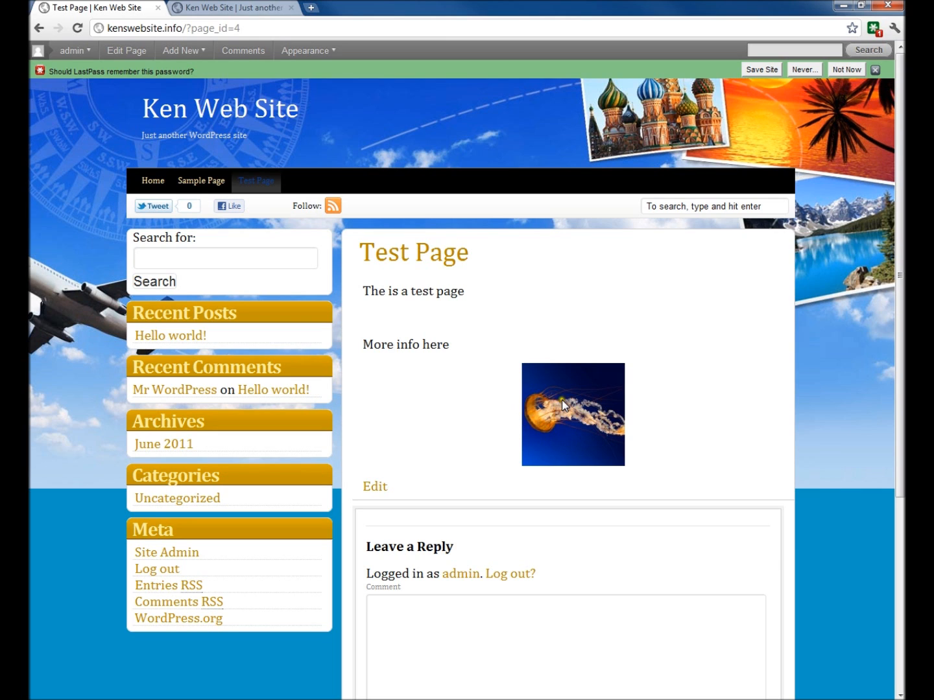
Reopen Test Page from the dashboard and review the jellyfish image's basic and advanced edit settings.
mouse_move(73, 50)
click(75, 88)
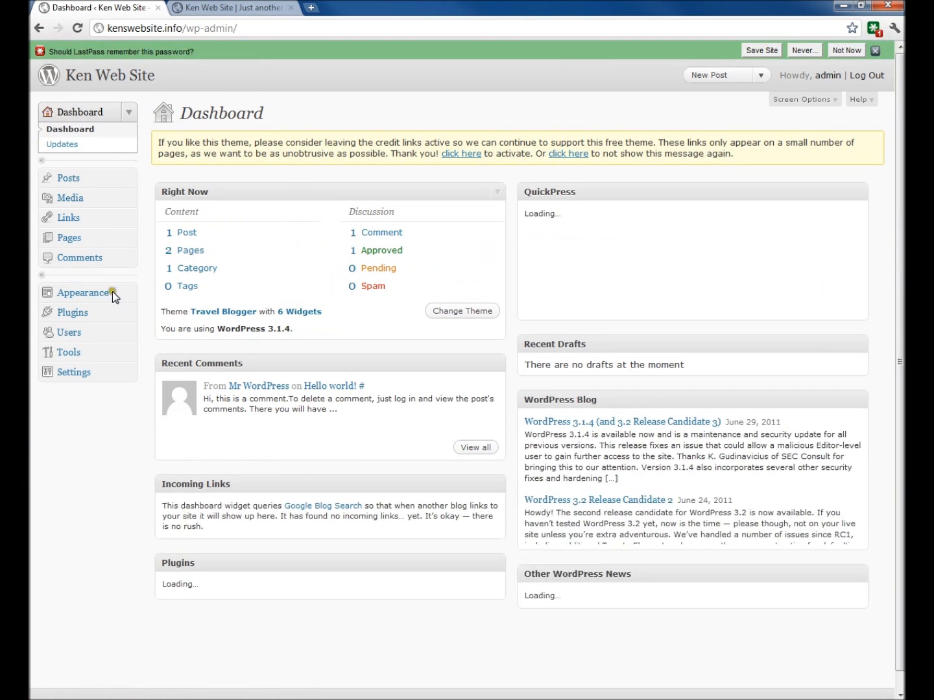
click(66, 237)
click(181, 251)
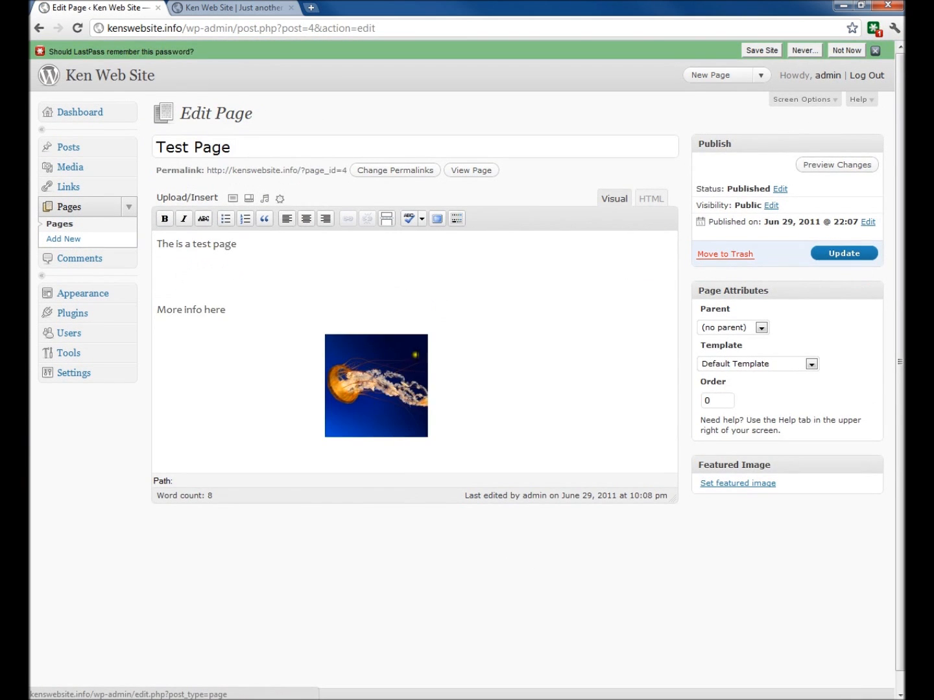
click(376, 372)
click(338, 351)
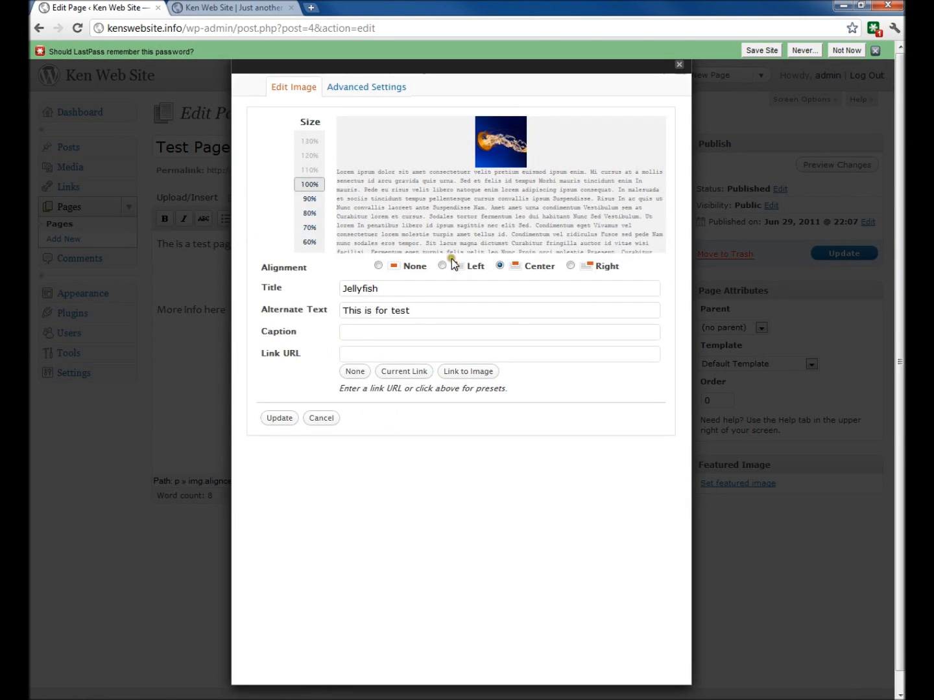
click(366, 90)
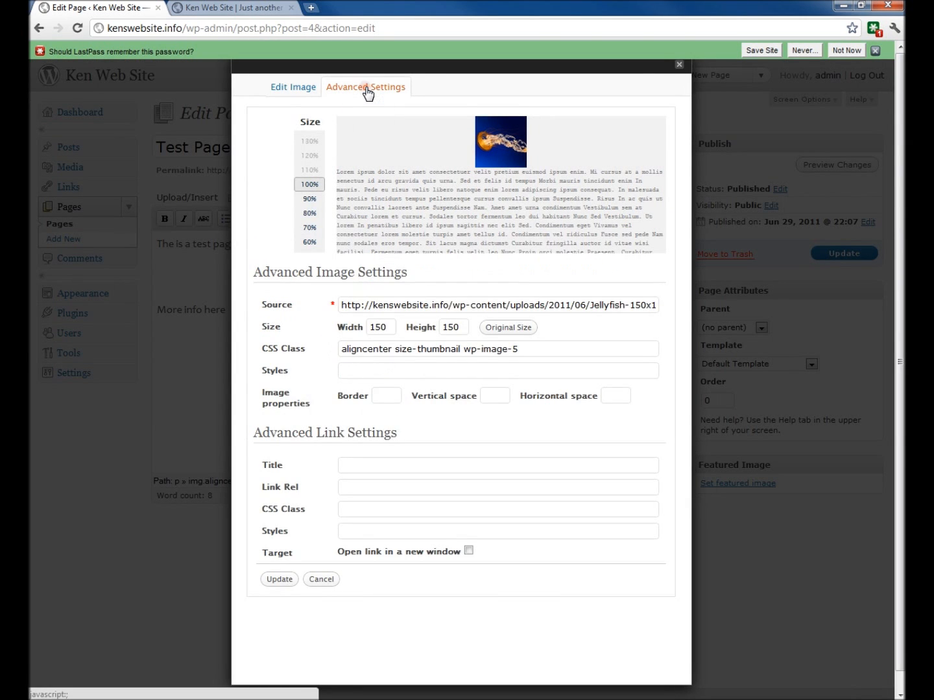
click(293, 89)
click(419, 354)
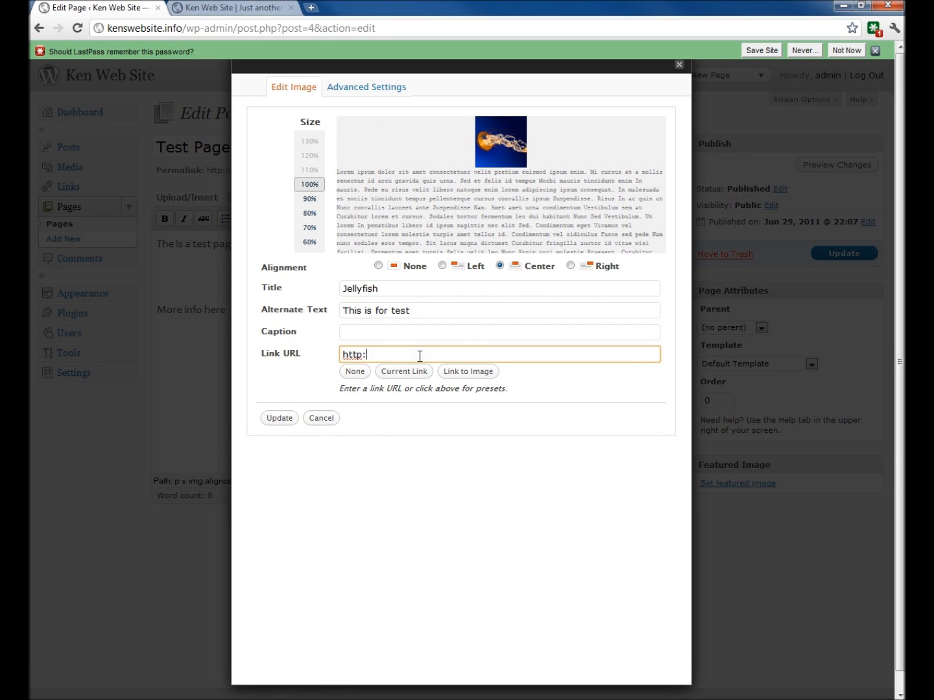
text(http://google.com)
click(375, 354)
text(www.)
click(287, 420)
click(843, 254)
Reload the live site, open Test Page and follow the jellyfish image's link.
click(259, 8)
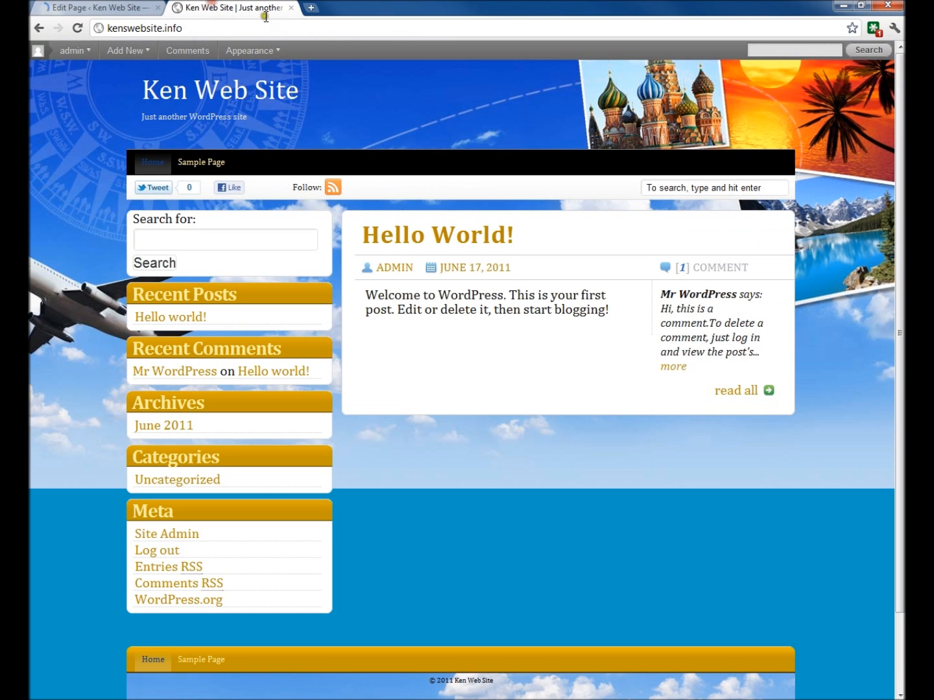
click(79, 28)
click(103, 6)
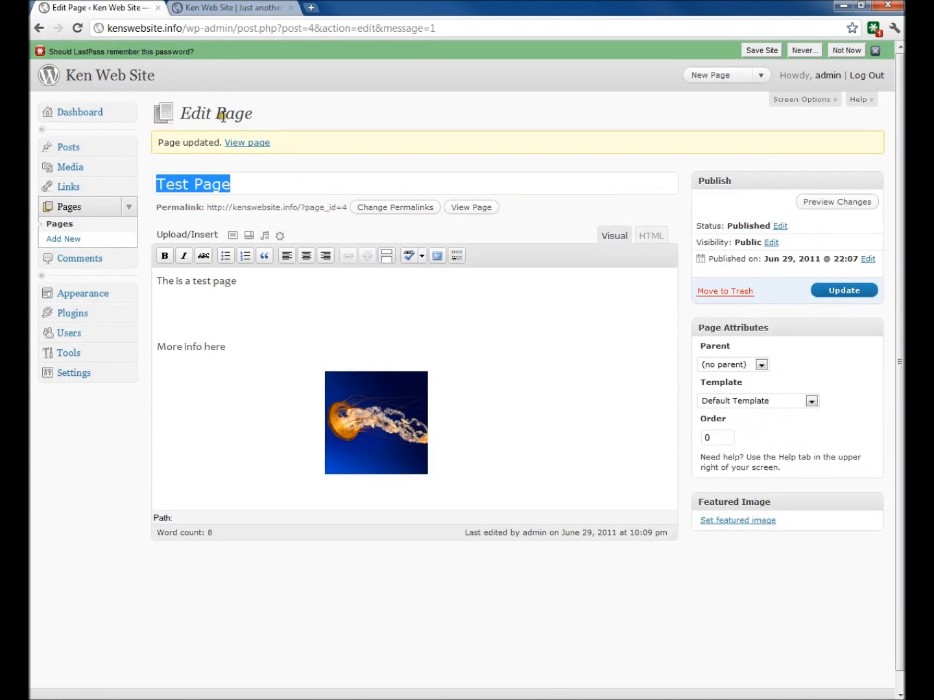
click(263, 8)
click(256, 164)
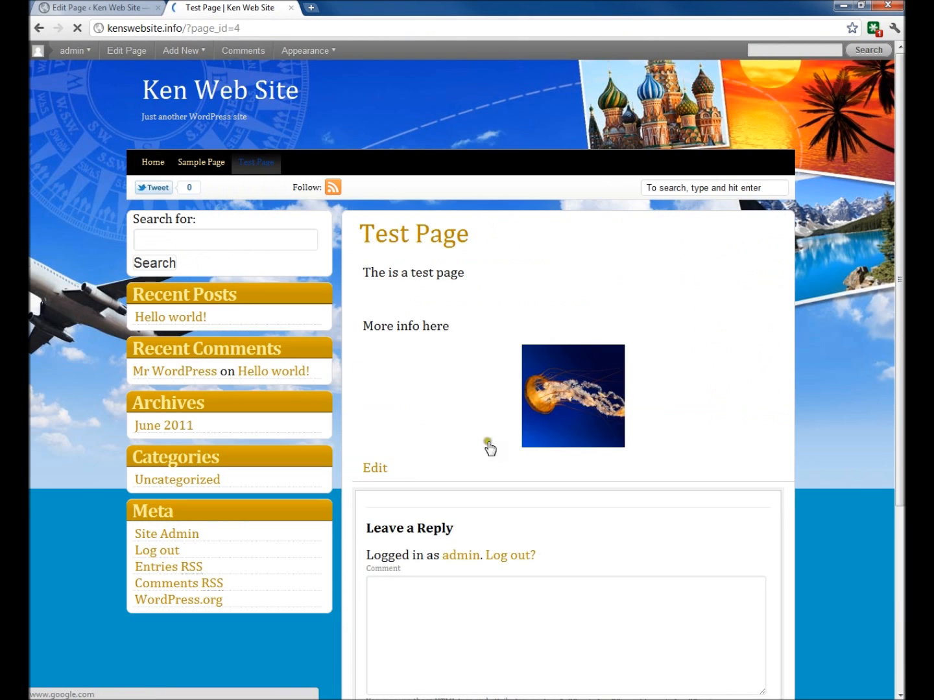
click(593, 428)
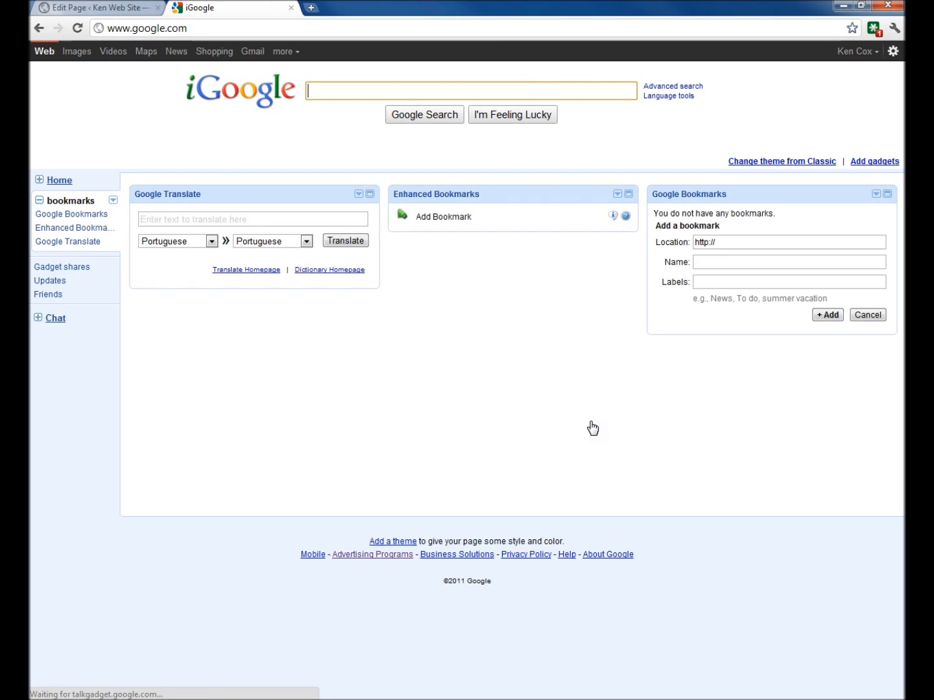
Look over the page in the editor, load kenswebsite.info in place of the Google page, and view Test Page.
click(97, 8)
click(266, 346)
click(552, 482)
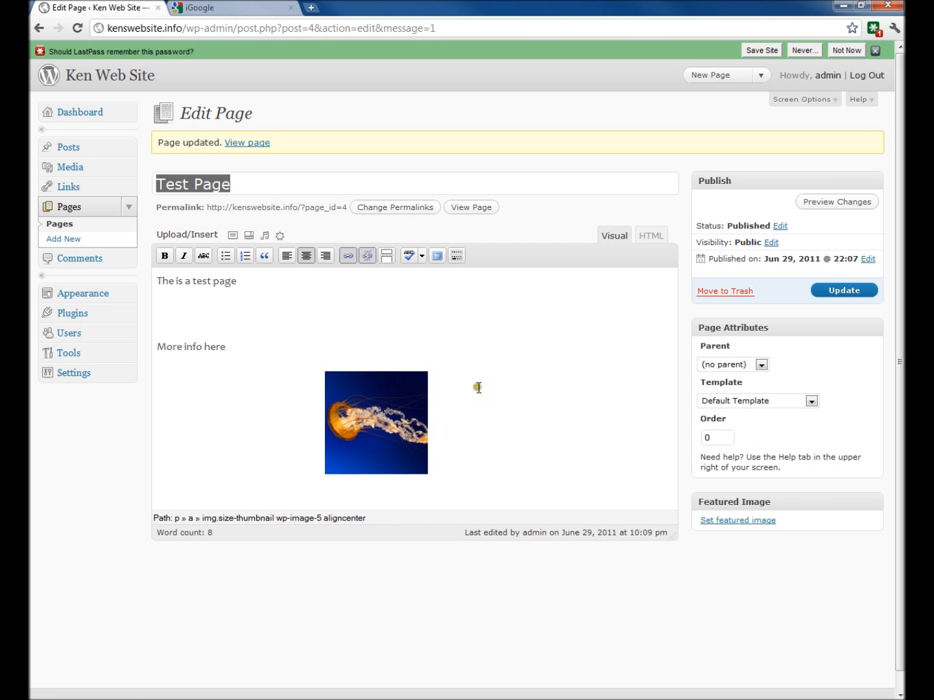
click(233, 8)
click(222, 29)
text(ken)
key(Return)
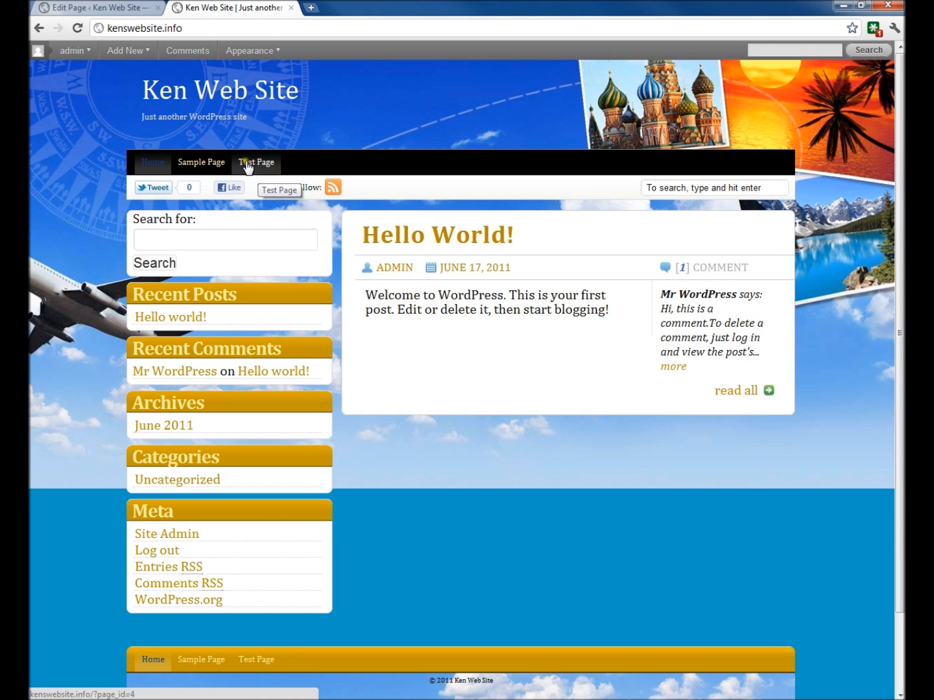
click(250, 164)
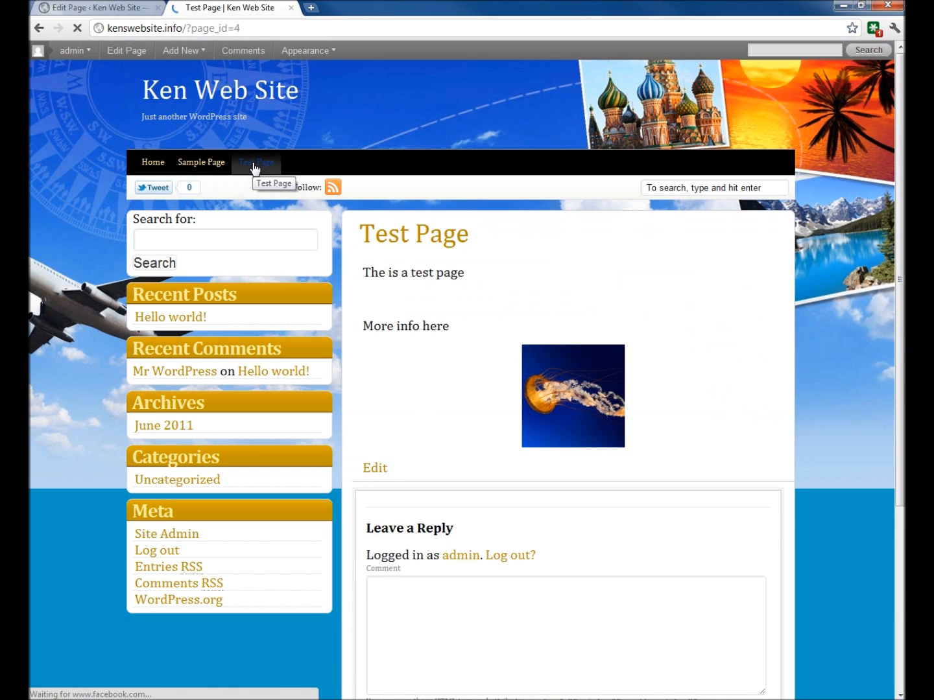
Return to the WordPress admin, open the Posts list and start a new post.
click(109, 6)
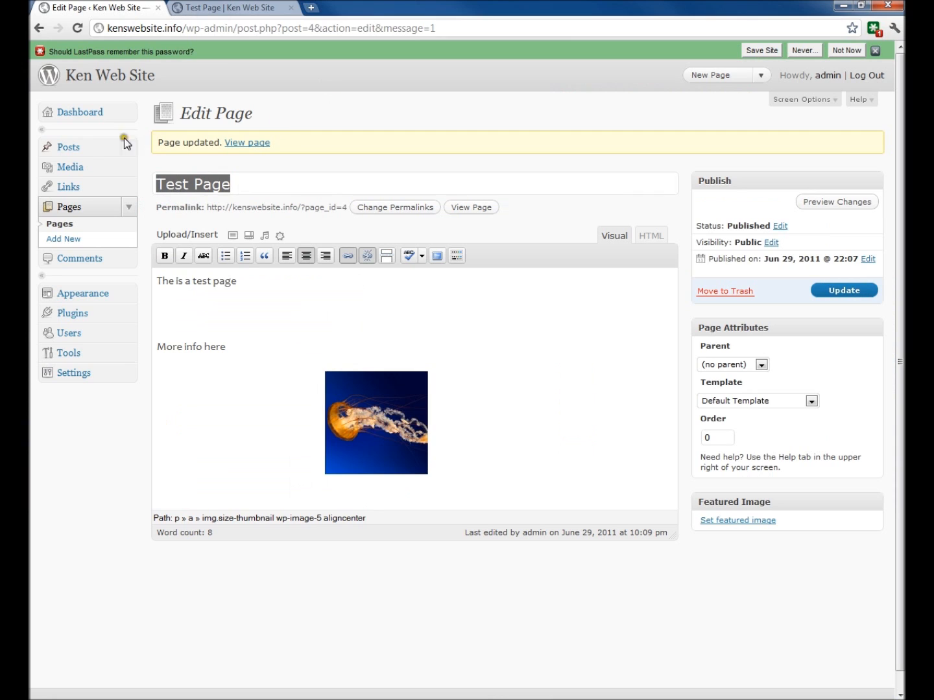
click(79, 149)
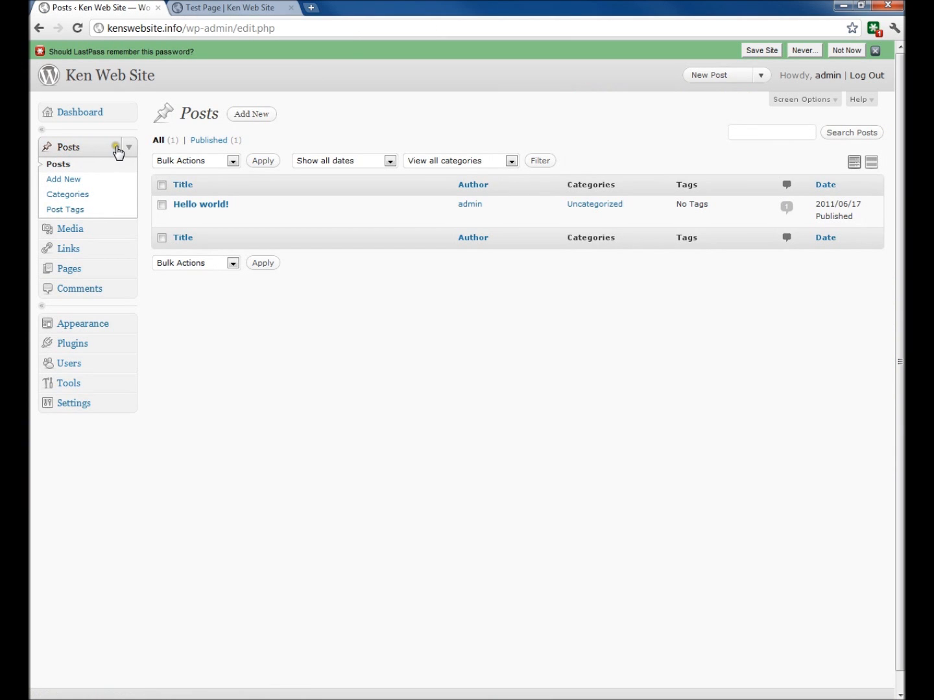
click(77, 114)
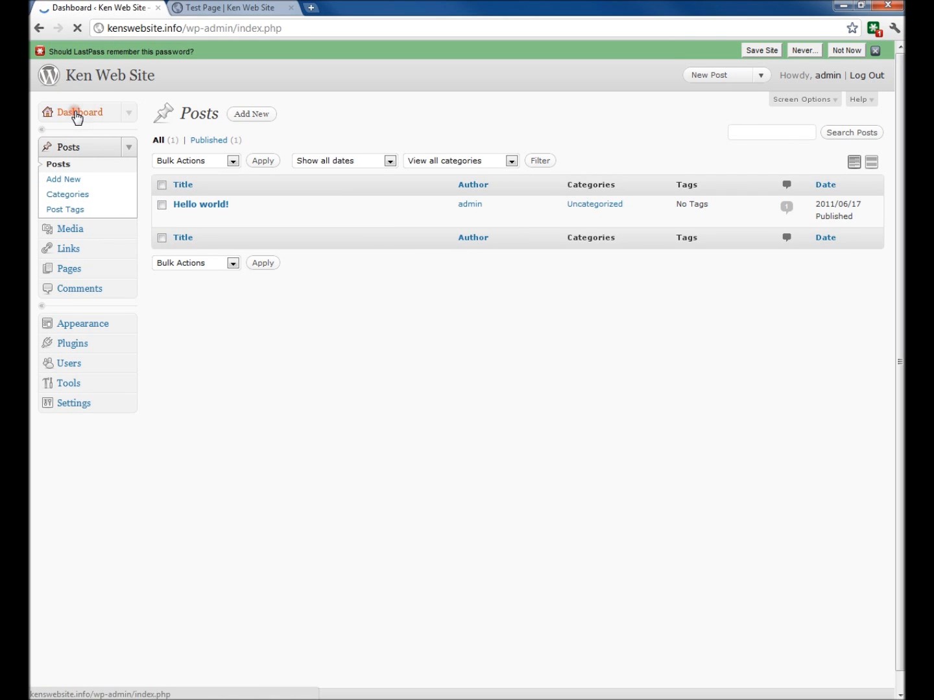
click(62, 179)
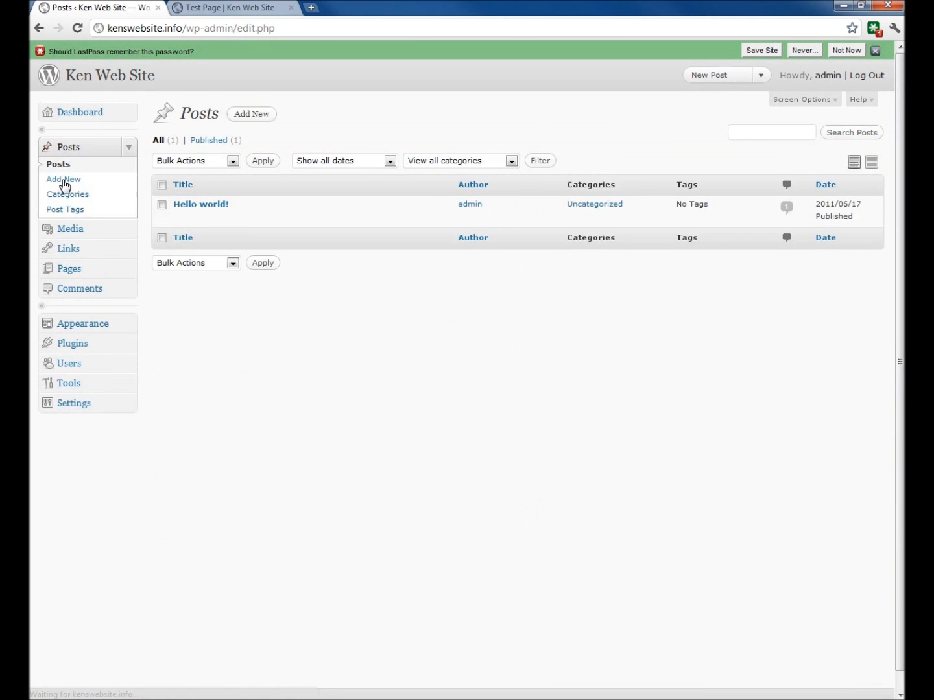
click(249, 115)
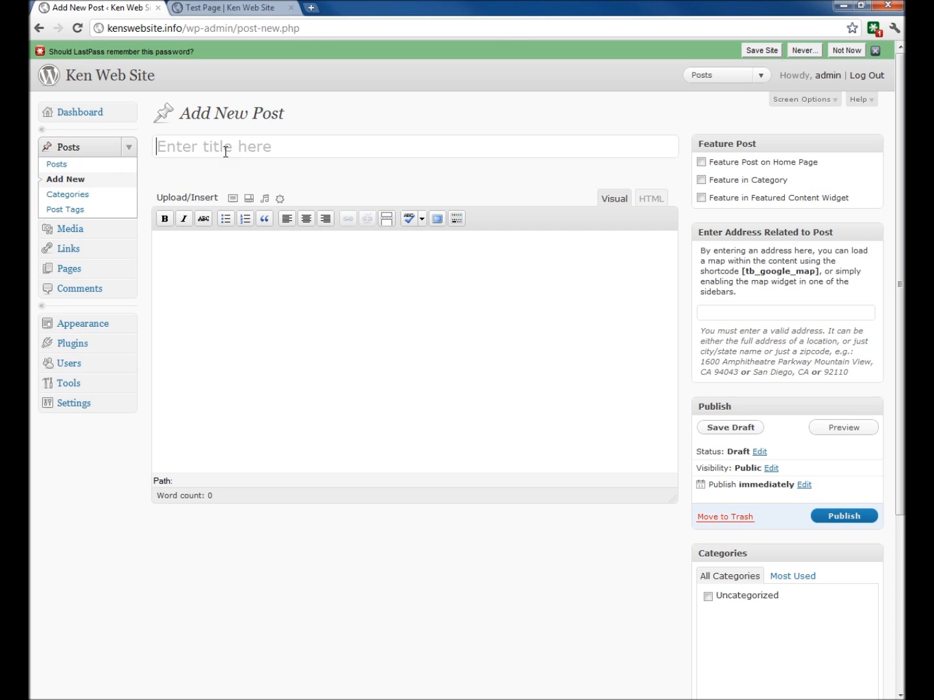
Title the new post "Test Post" and enter "Put info into post" as its body text.
click(226, 151)
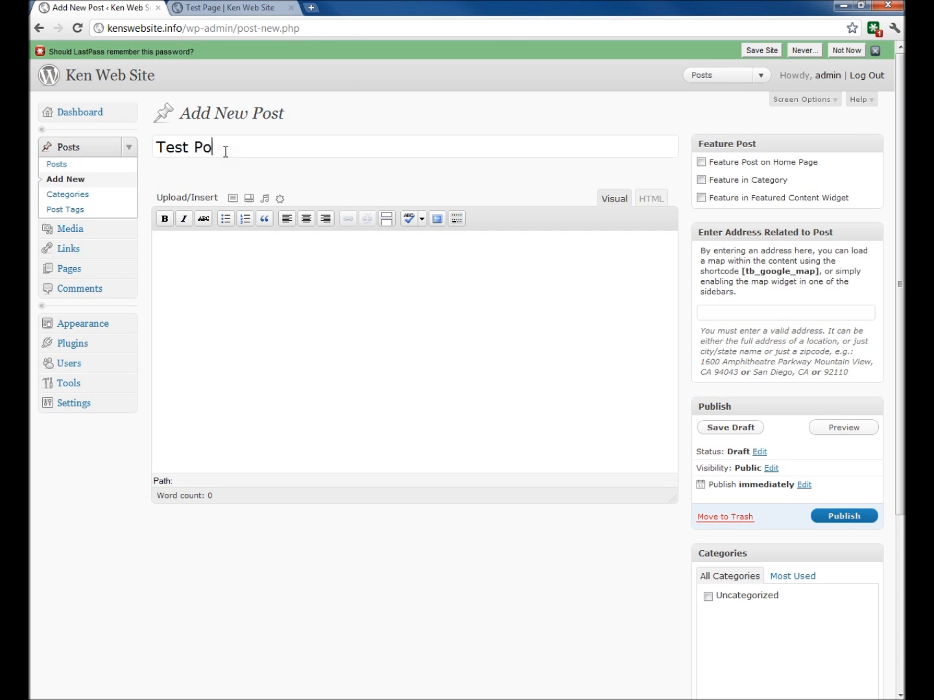
click(218, 305)
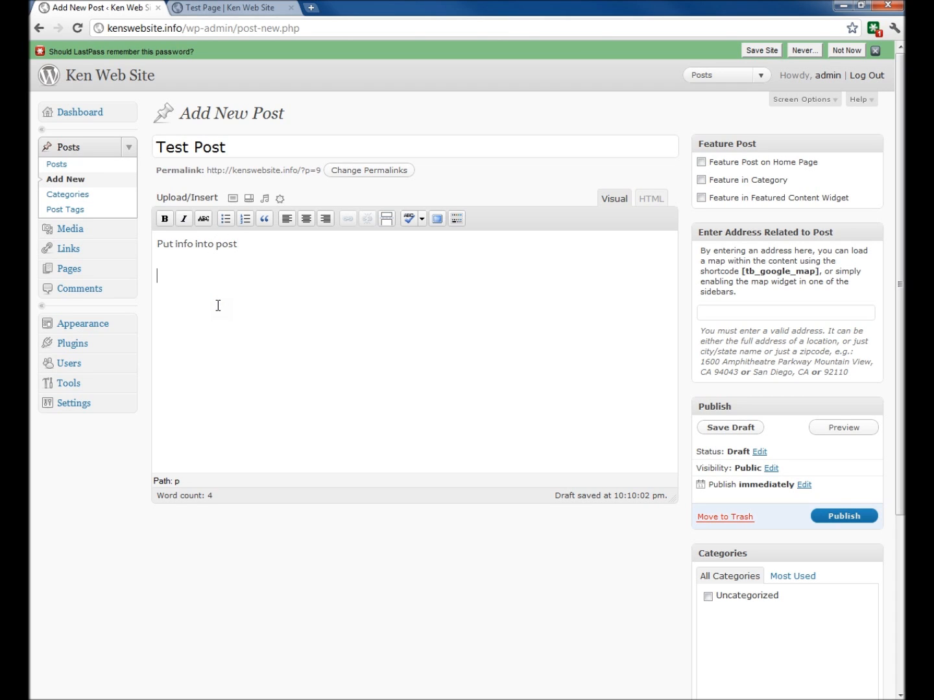
Upload Koala.jpg from the Sample Pictures folder as an image for the post.
click(232, 197)
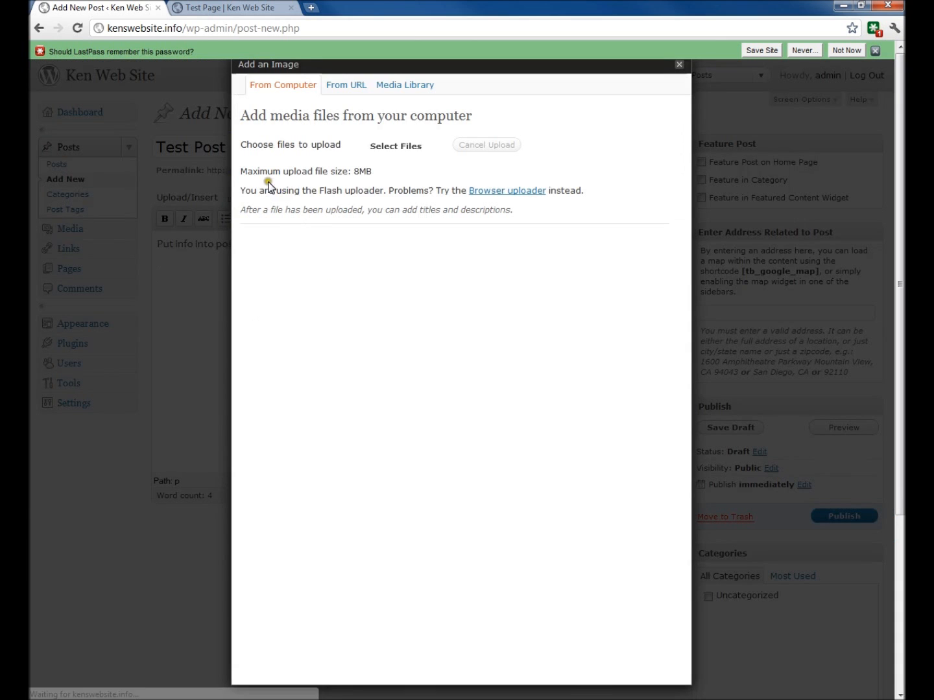
click(384, 146)
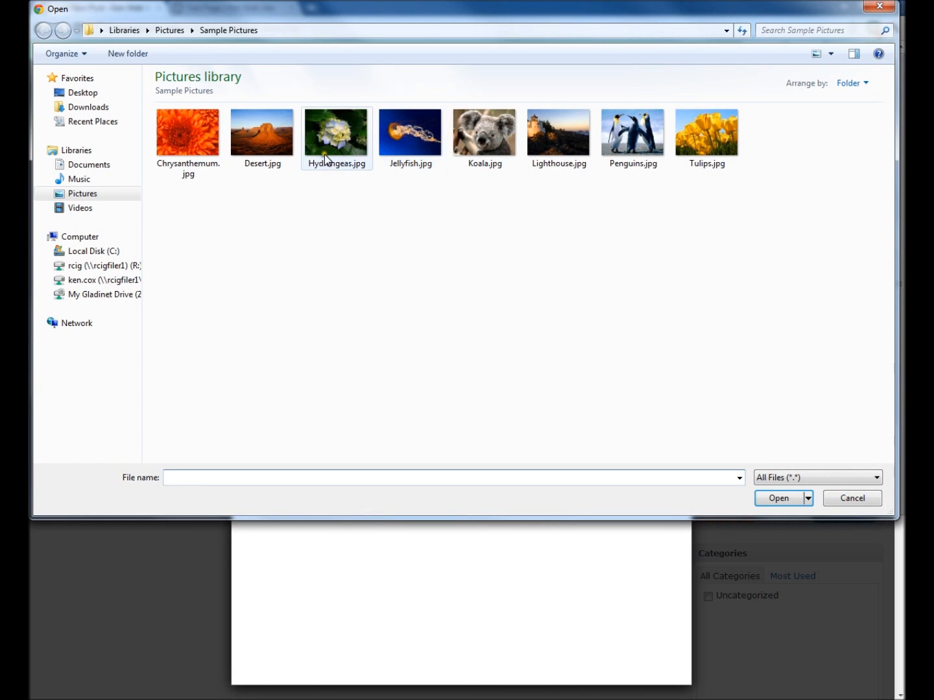
click(500, 159)
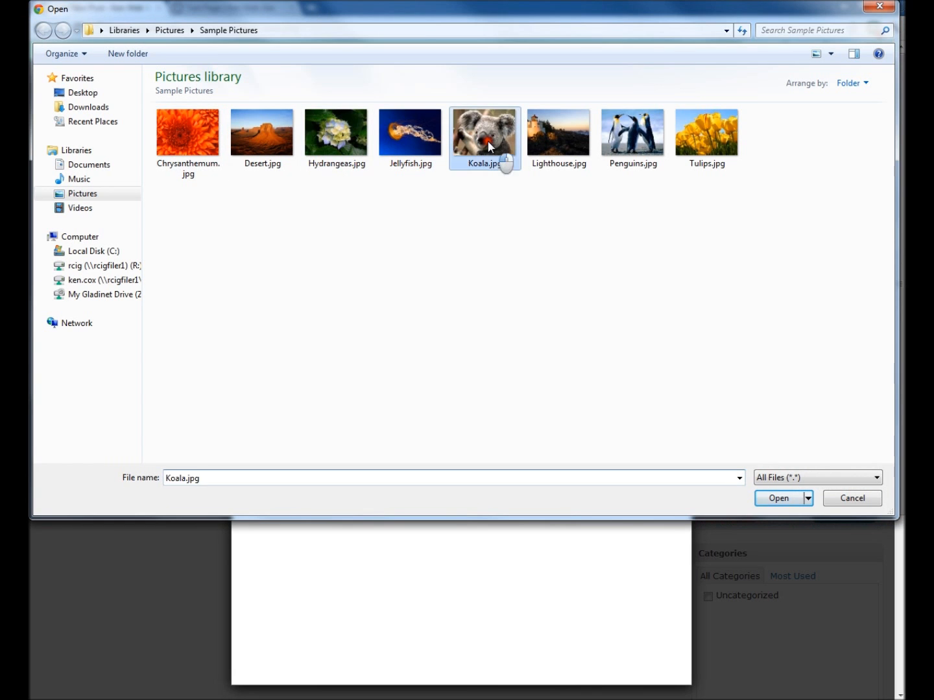
click(779, 498)
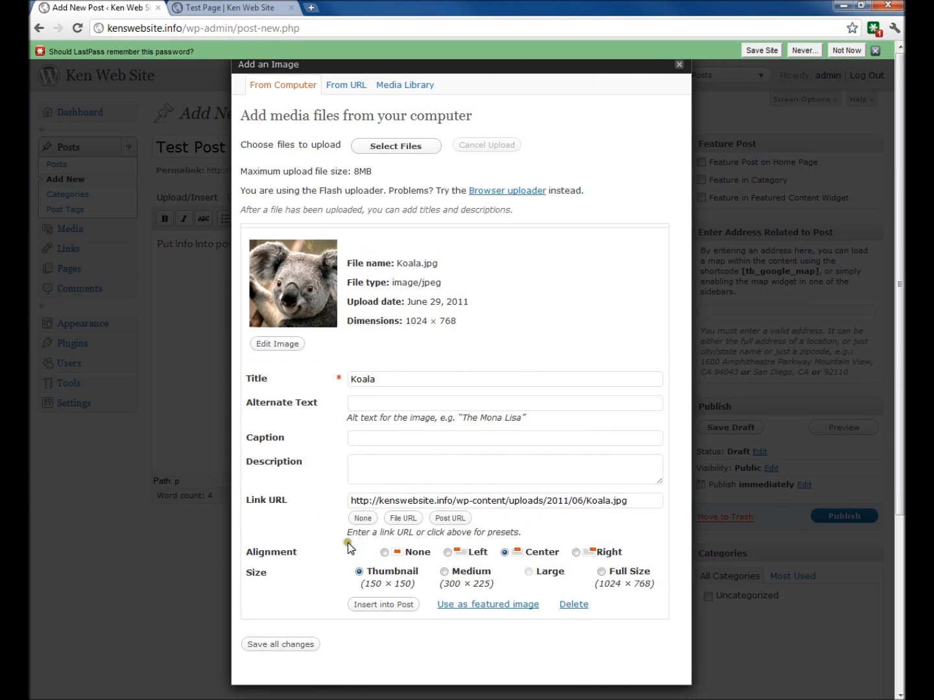
Insert the koala thumbnail into the post with left alignment and no link, and publish the post.
click(447, 552)
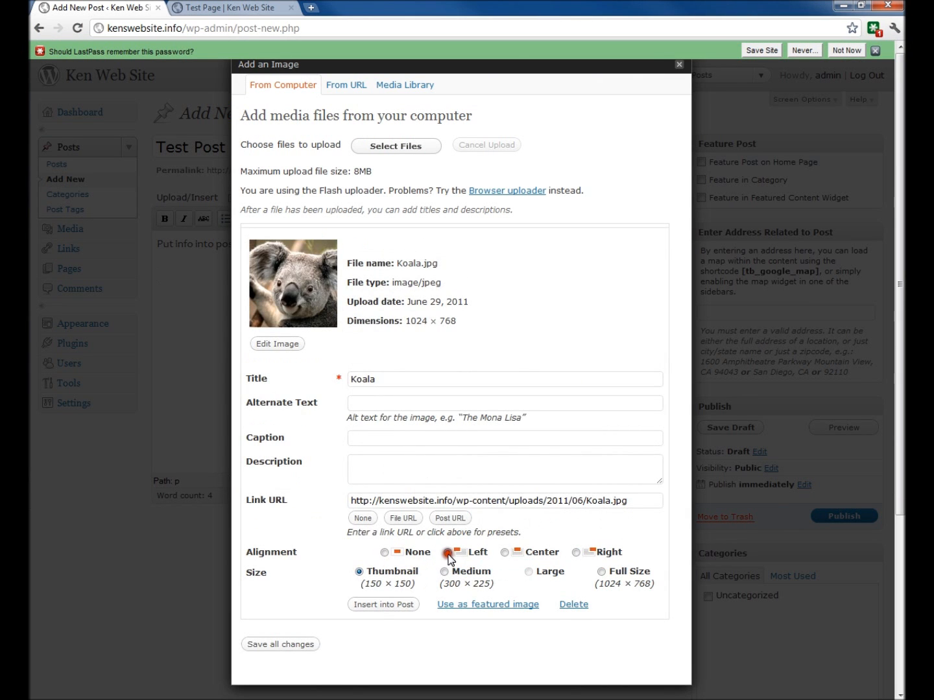
click(360, 519)
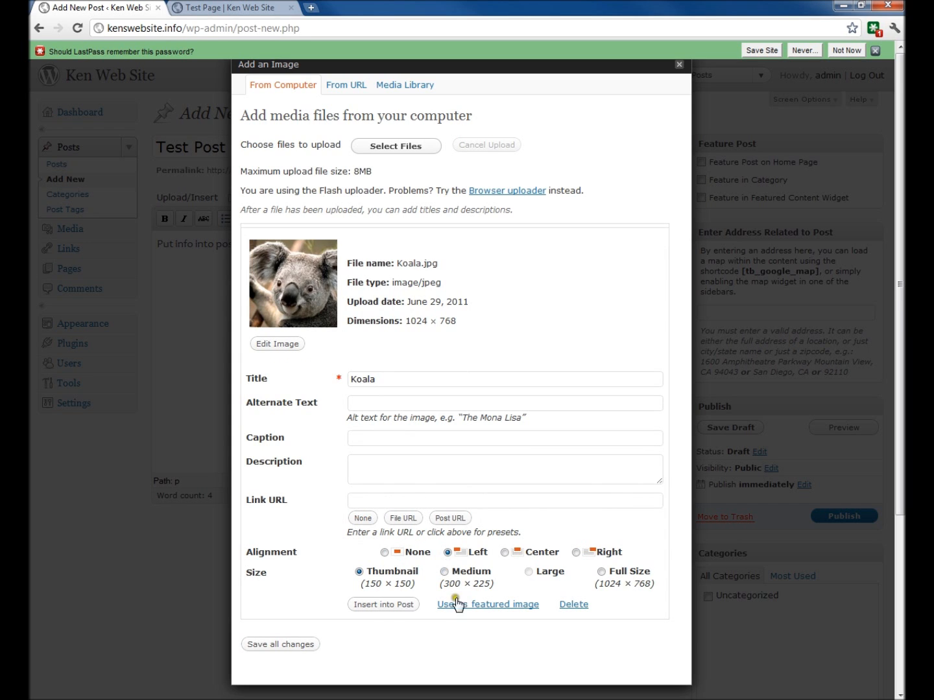
click(375, 606)
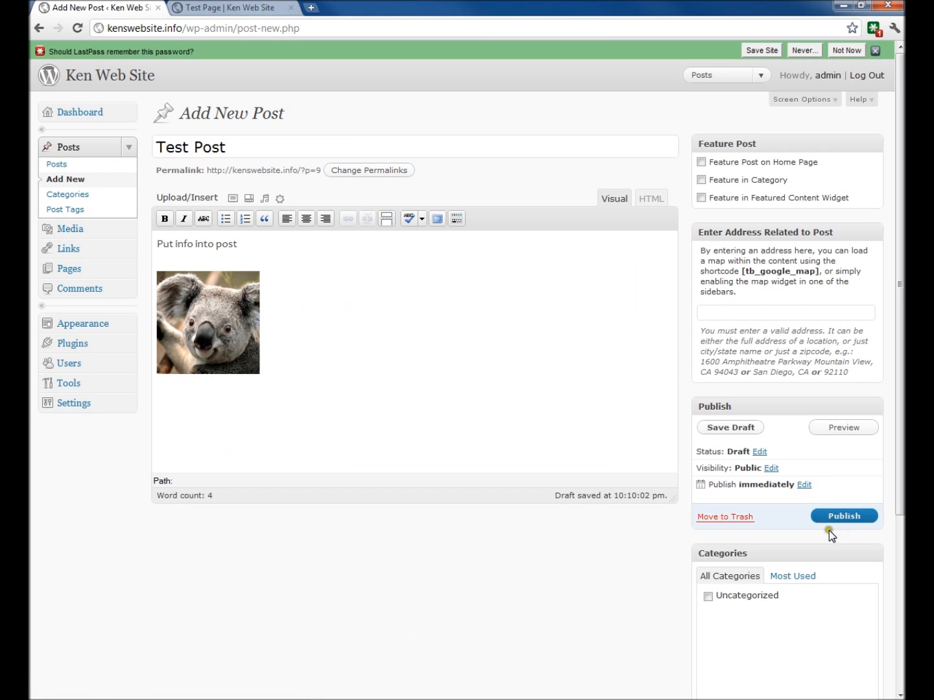
click(843, 518)
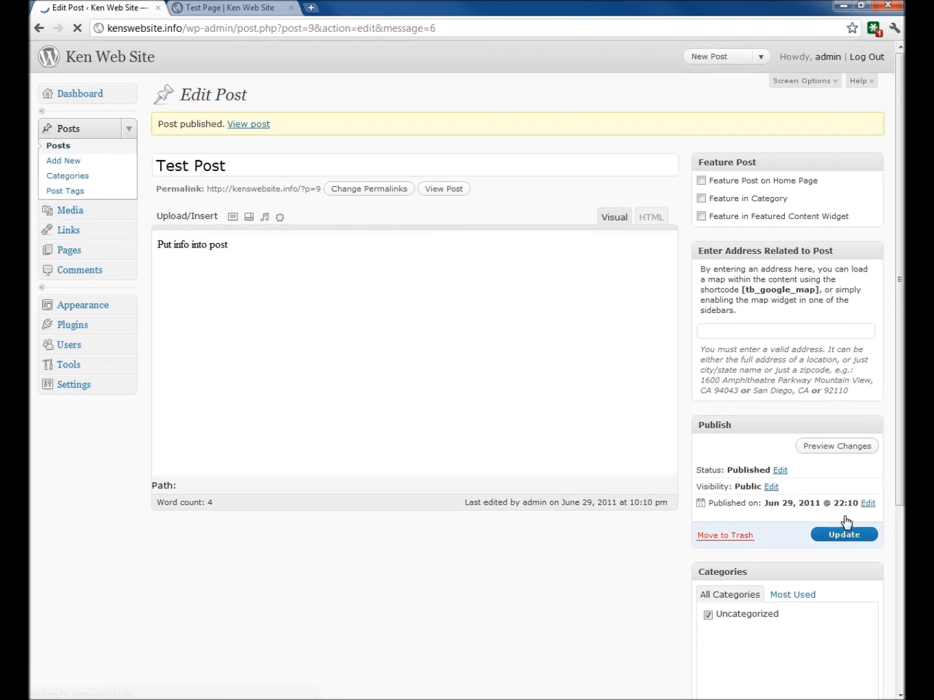
View the live site's home page, open Test Post and look over its content and comment form.
click(241, 9)
click(198, 90)
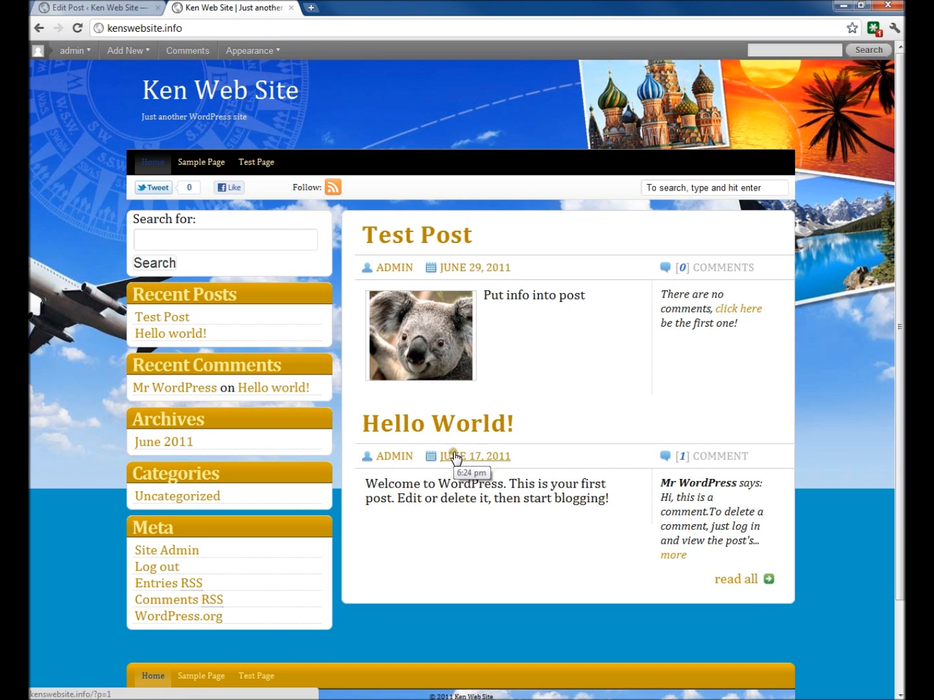
drag(377, 483, 481, 493)
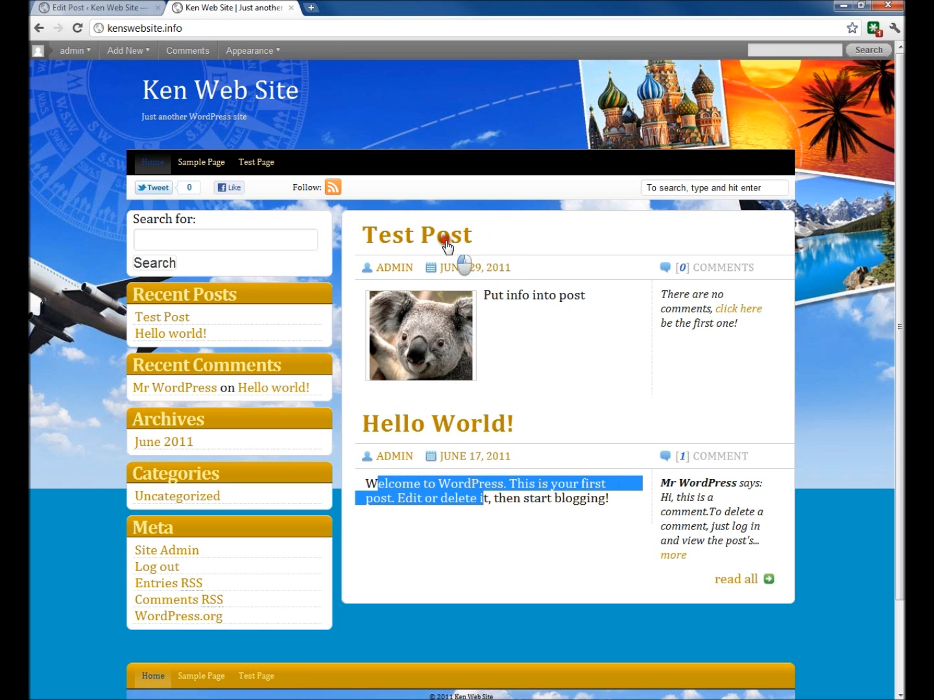
click(446, 245)
scroll(536, 328, down, 3)
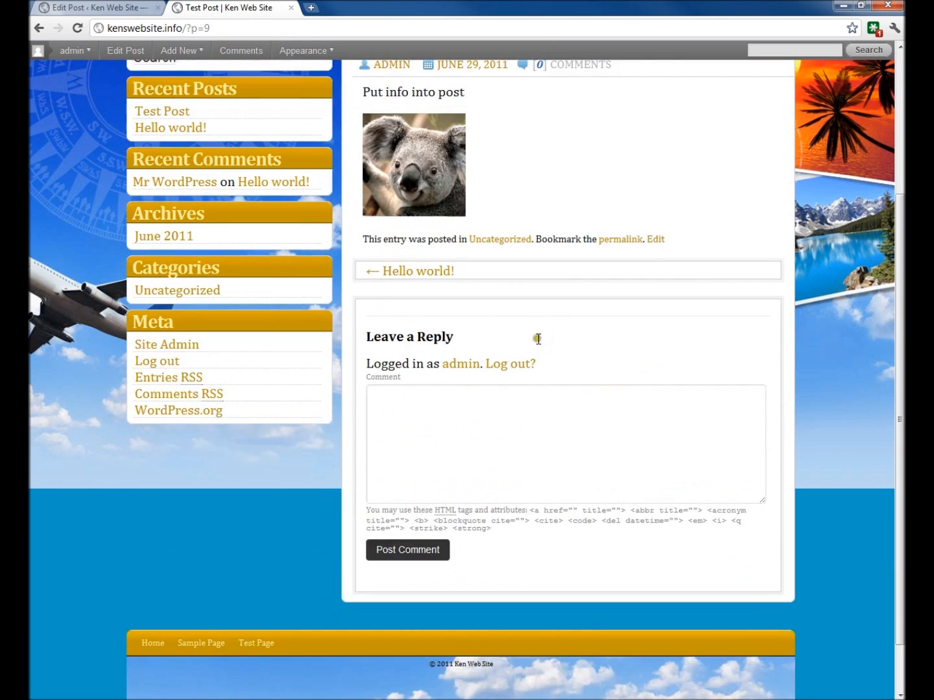
click(450, 448)
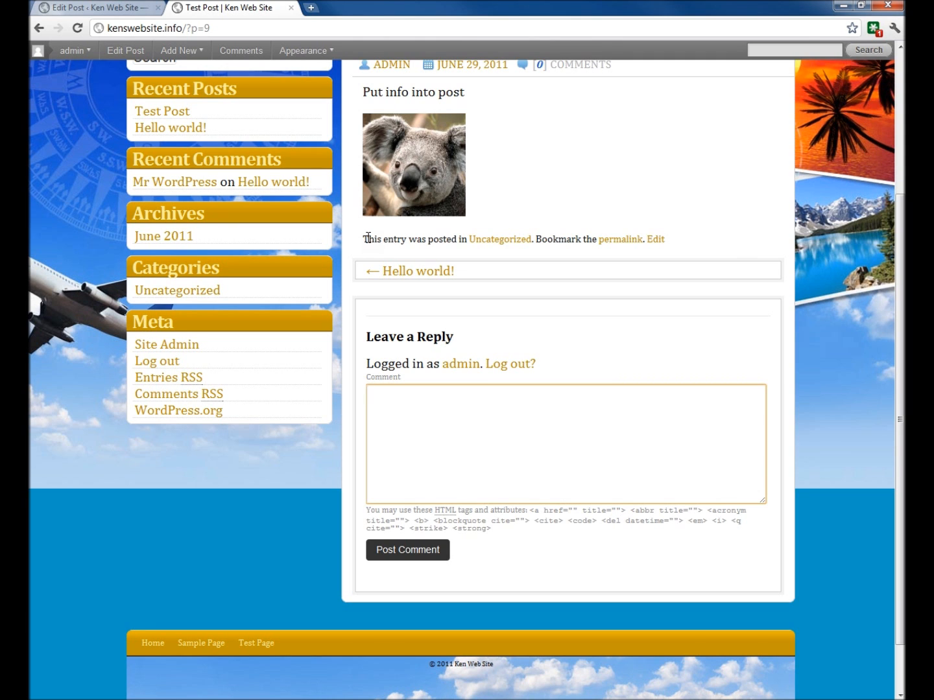
scroll(367, 237, down, 1)
scroll(367, 236, up, 4)
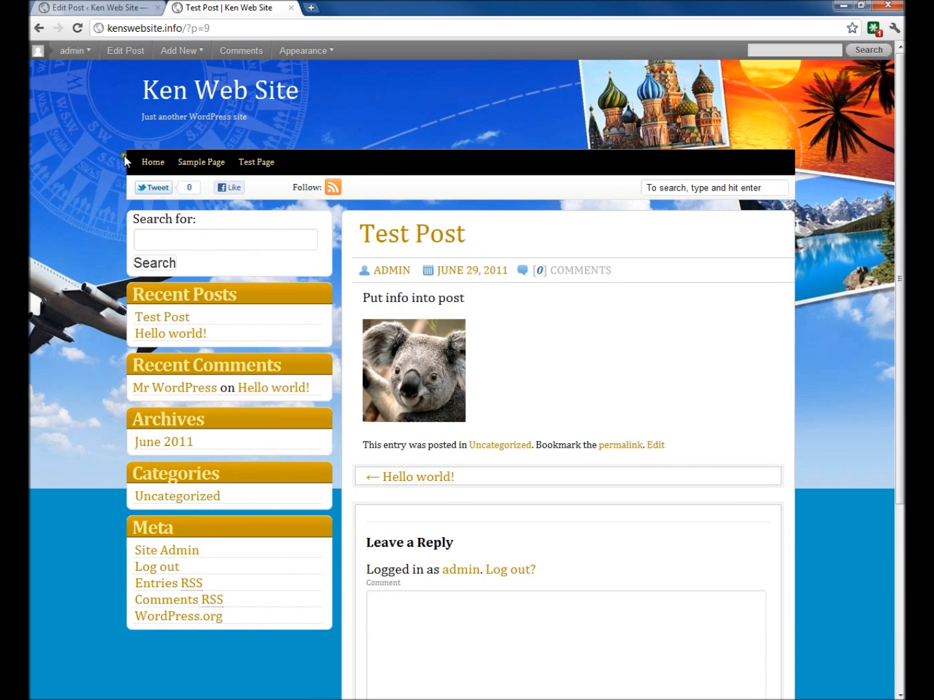
Compare the live site's home page with Test Page and look through the posts on the home page.
click(150, 164)
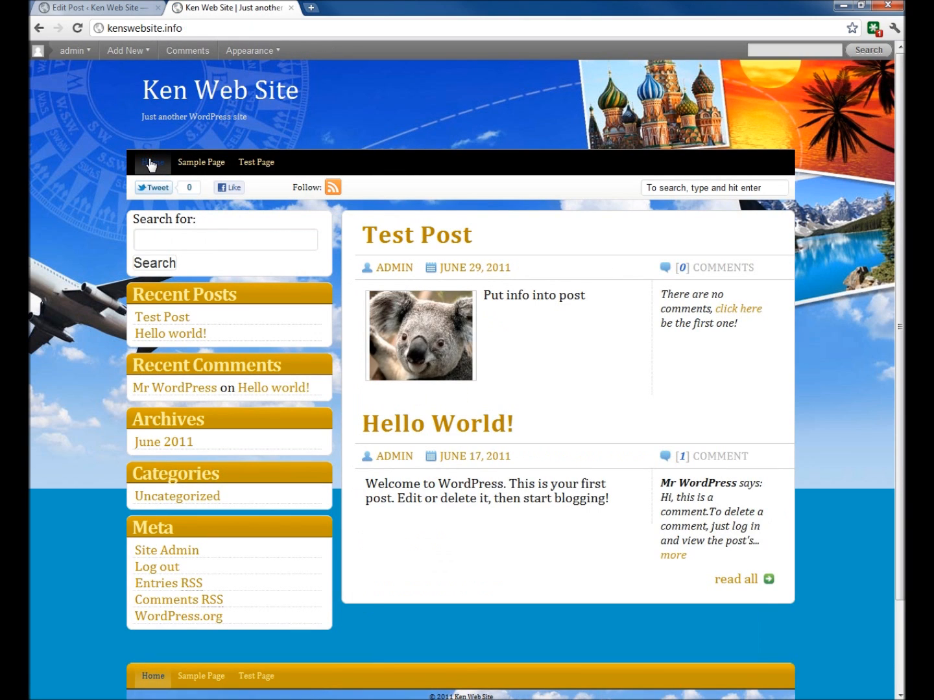
click(260, 164)
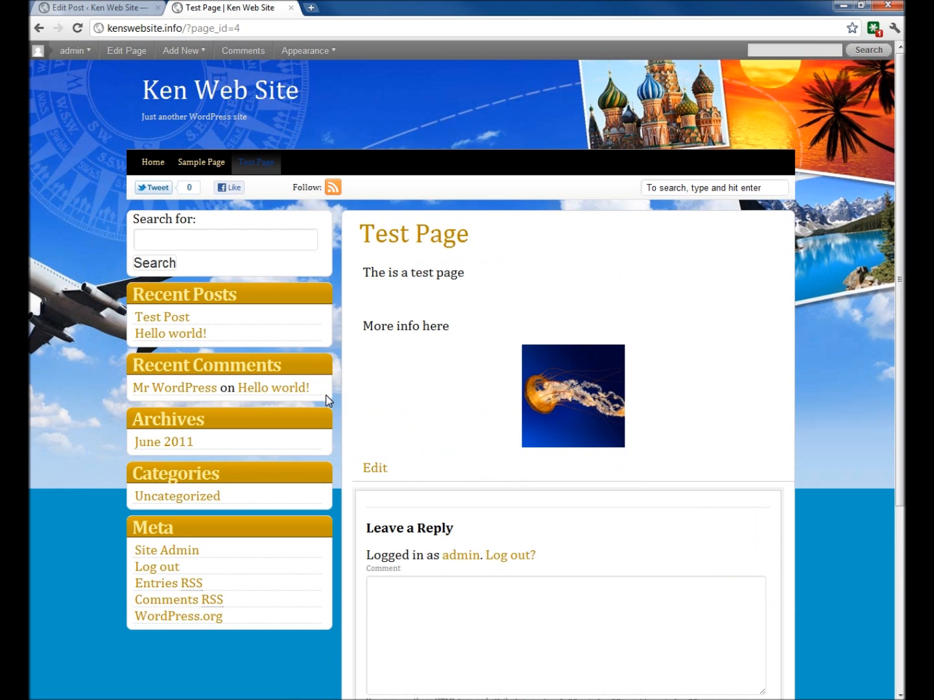
click(155, 163)
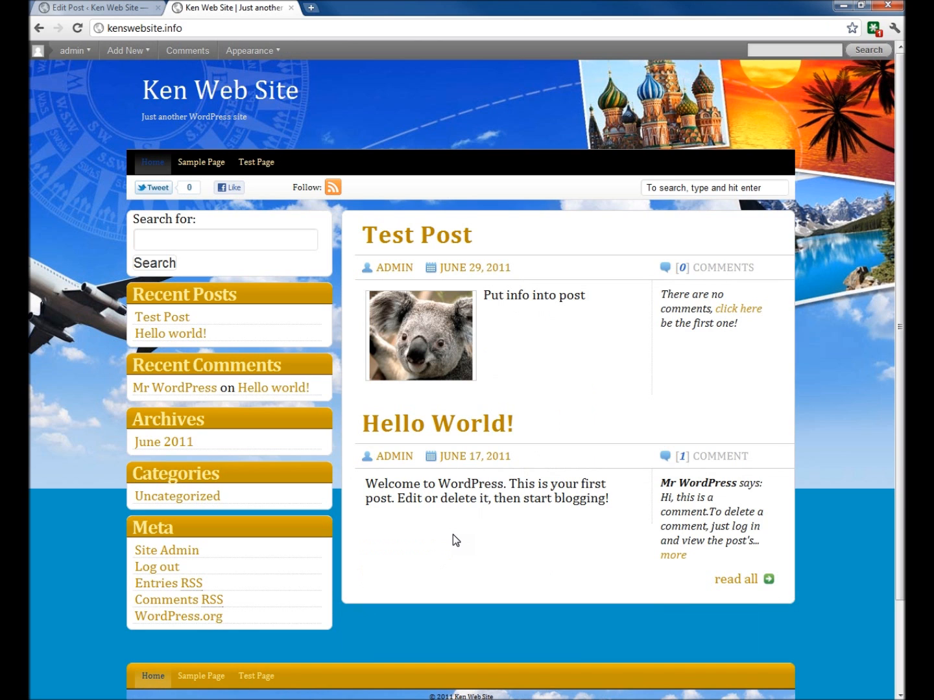
scroll(455, 541, down, 3)
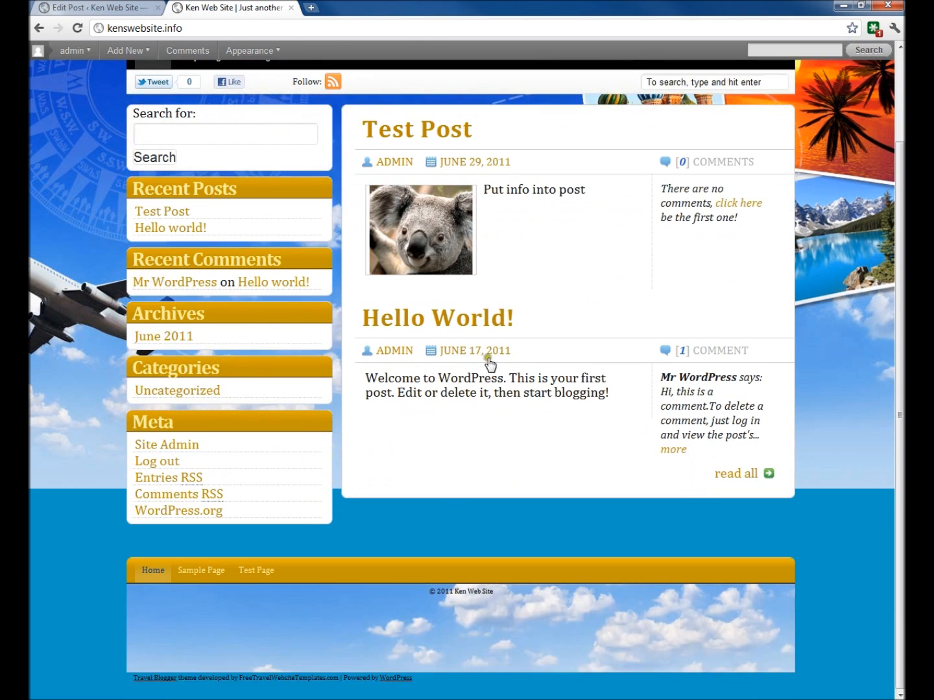
scroll(496, 333, up, 3)
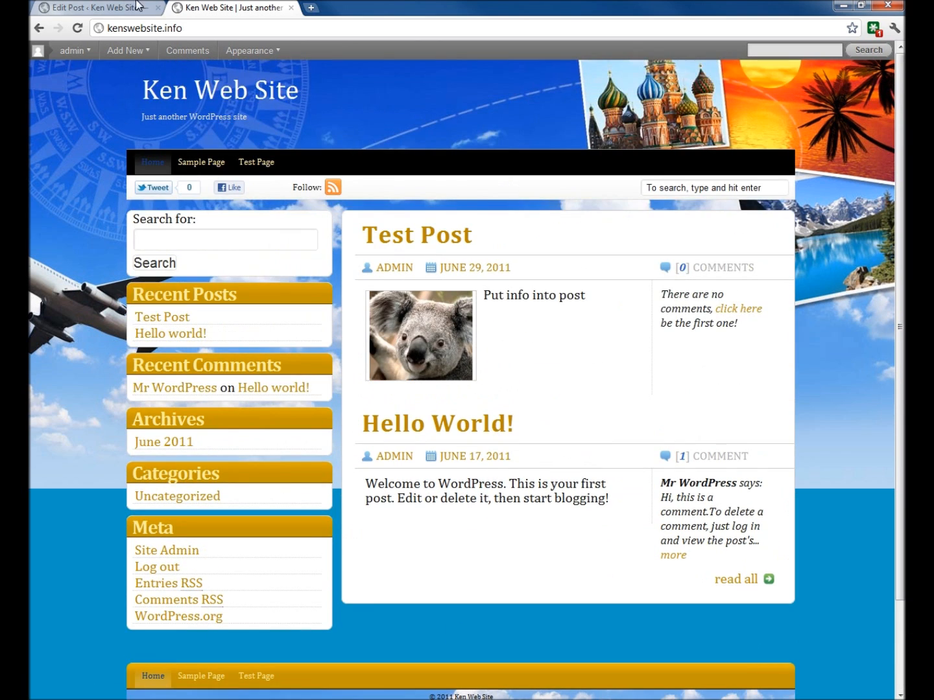
Return to the WordPress admin and open the Reading settings.
click(83, 6)
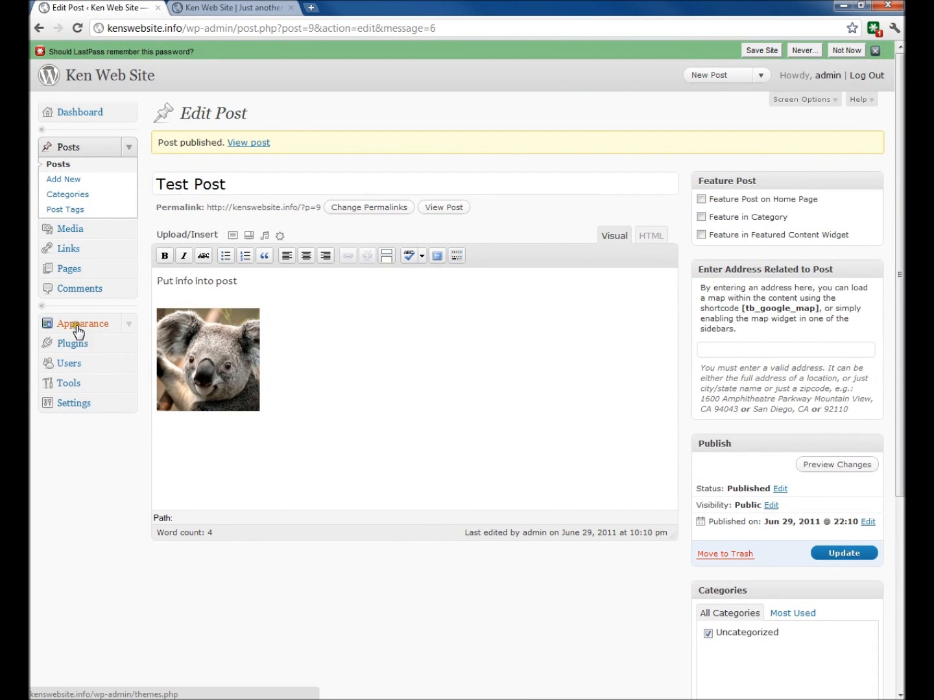
click(77, 327)
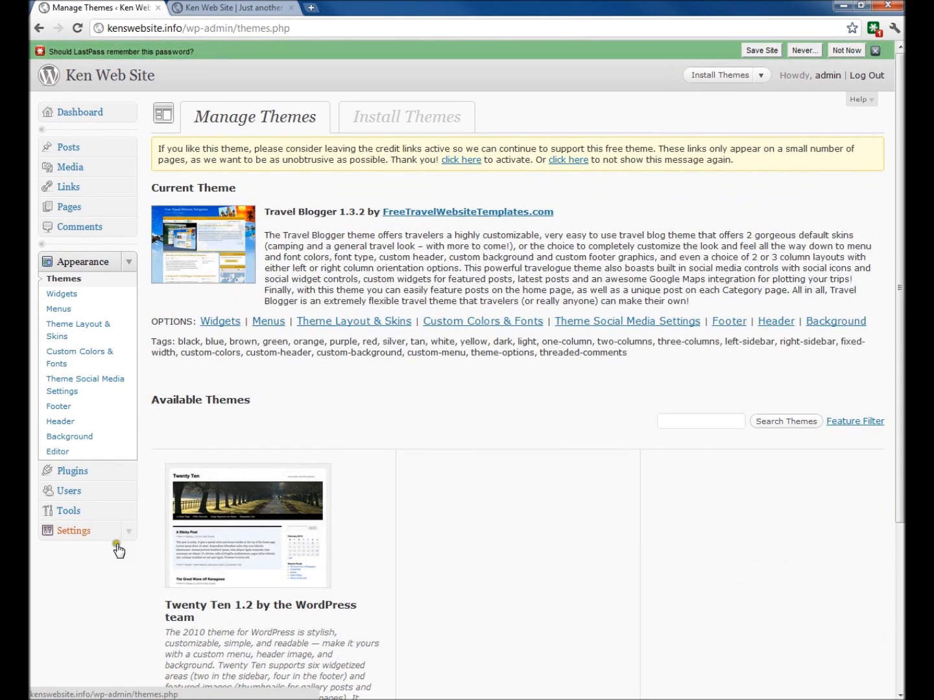
click(71, 532)
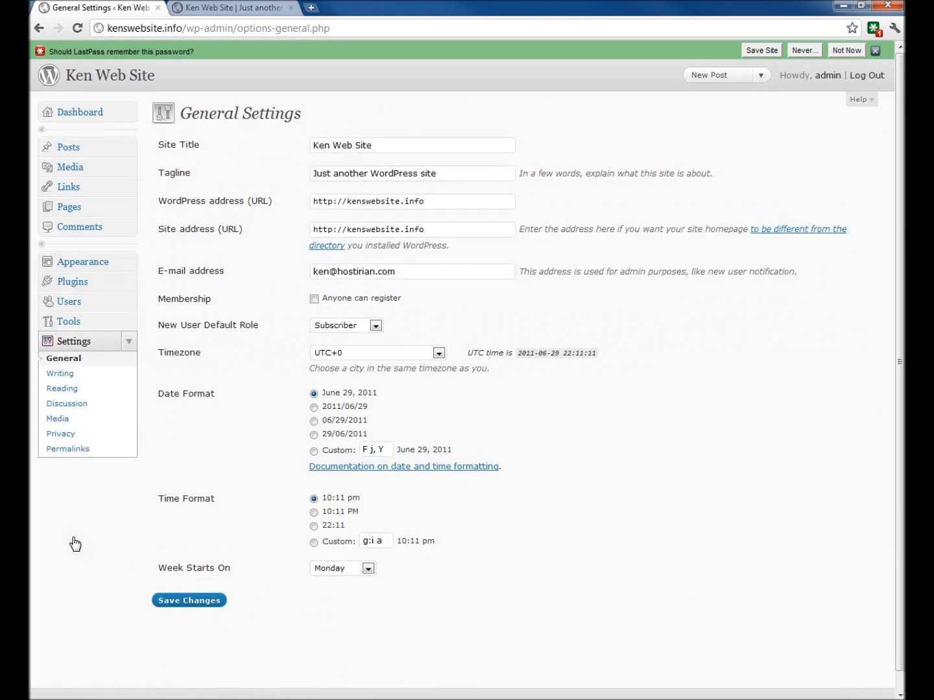
click(64, 374)
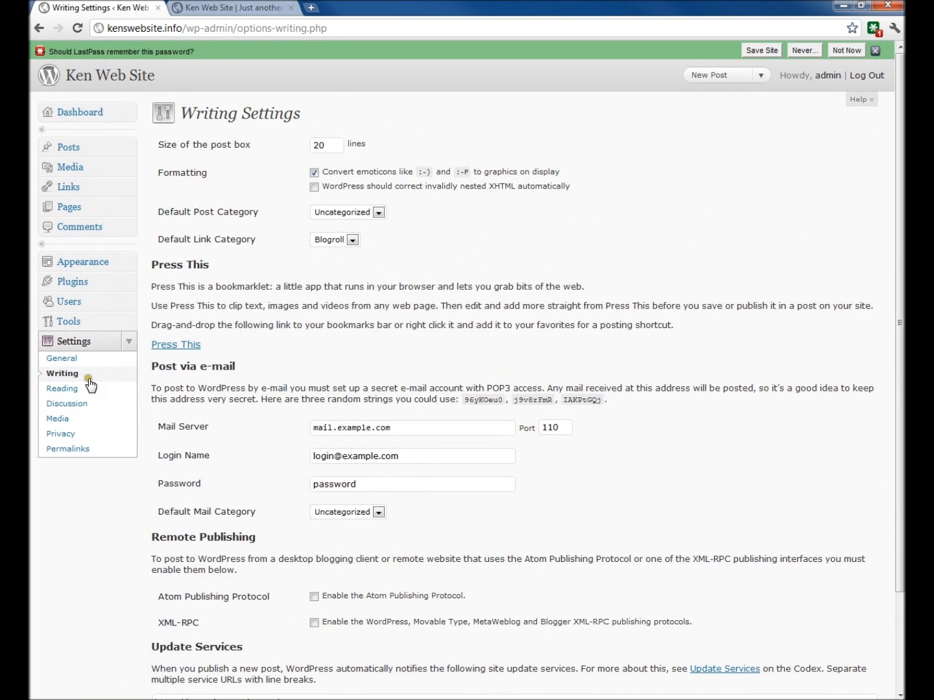
click(89, 394)
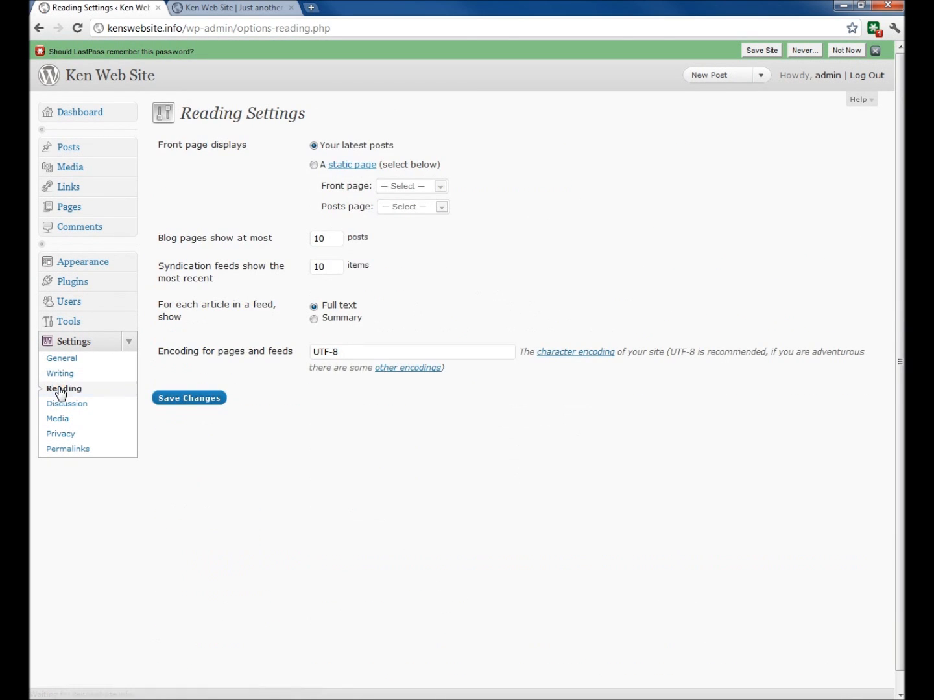
Try to set Test Page as the static front page and check which pages are available as posts page.
drag(167, 143, 222, 143)
click(314, 166)
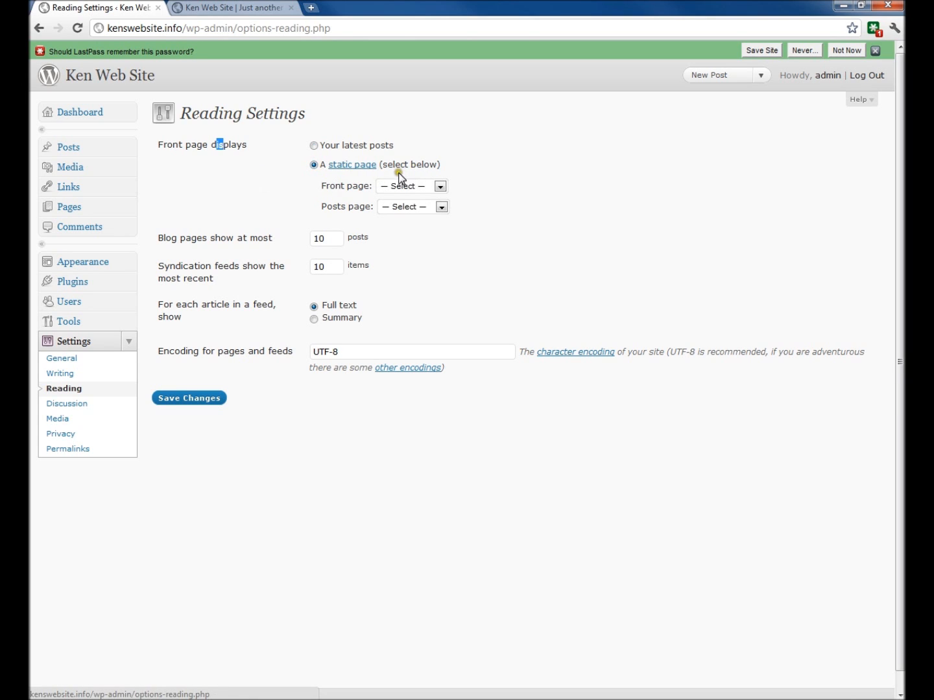
click(441, 186)
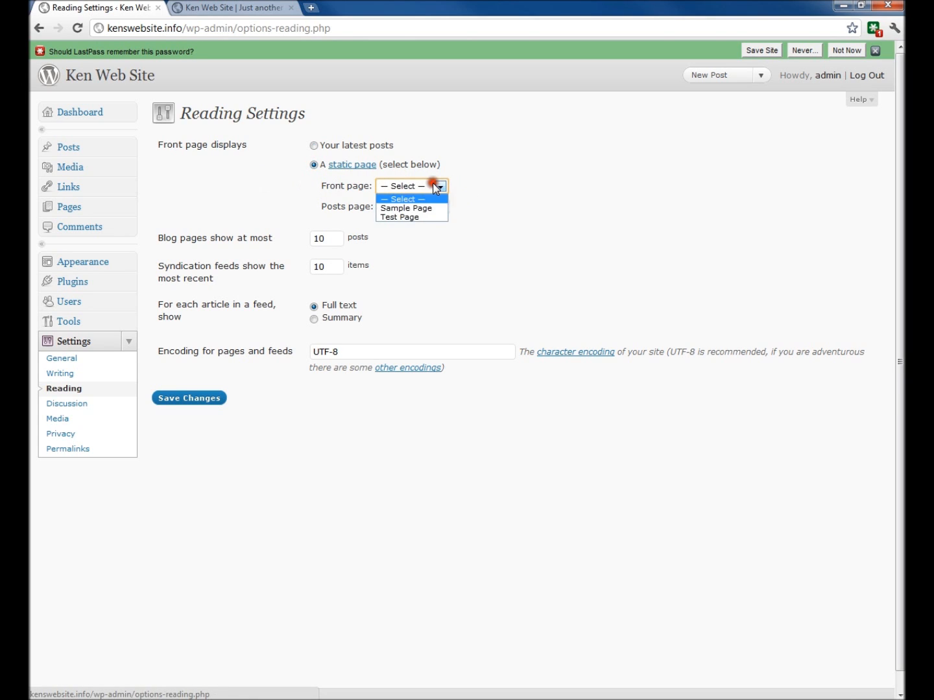
click(414, 219)
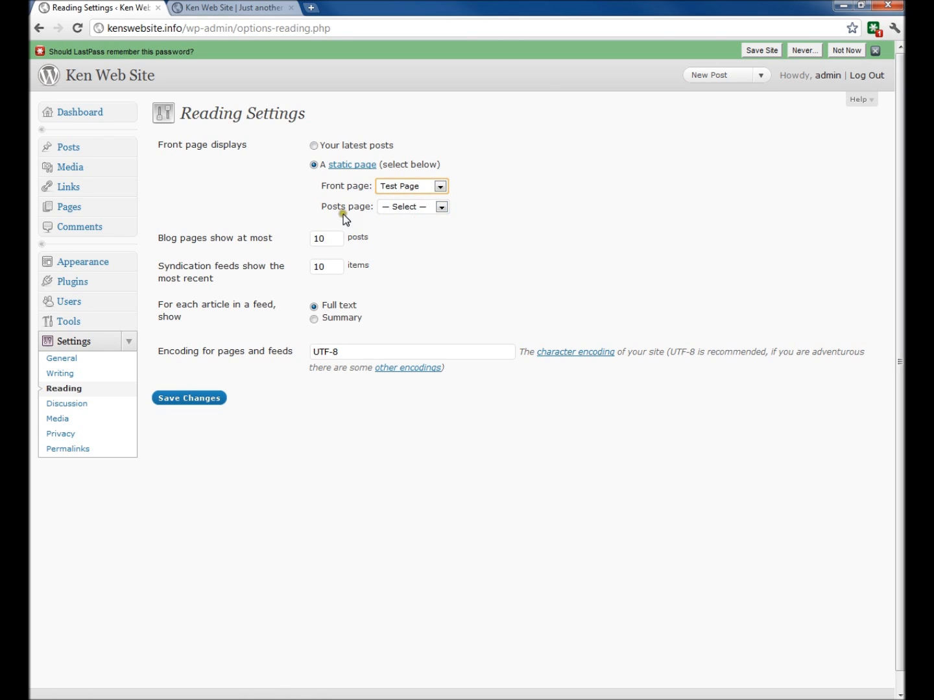
click(408, 207)
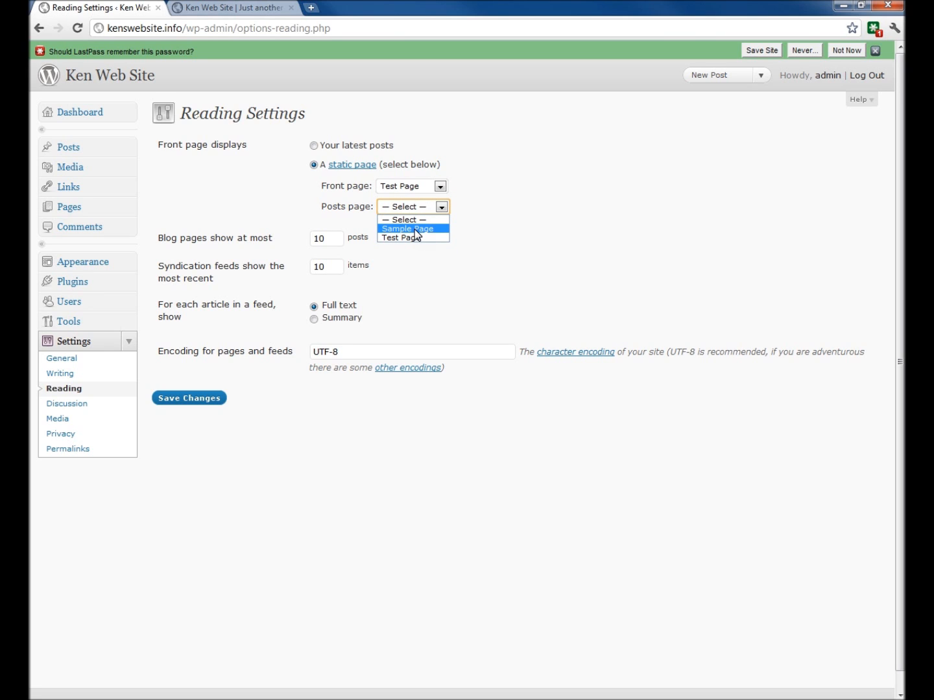
click(631, 163)
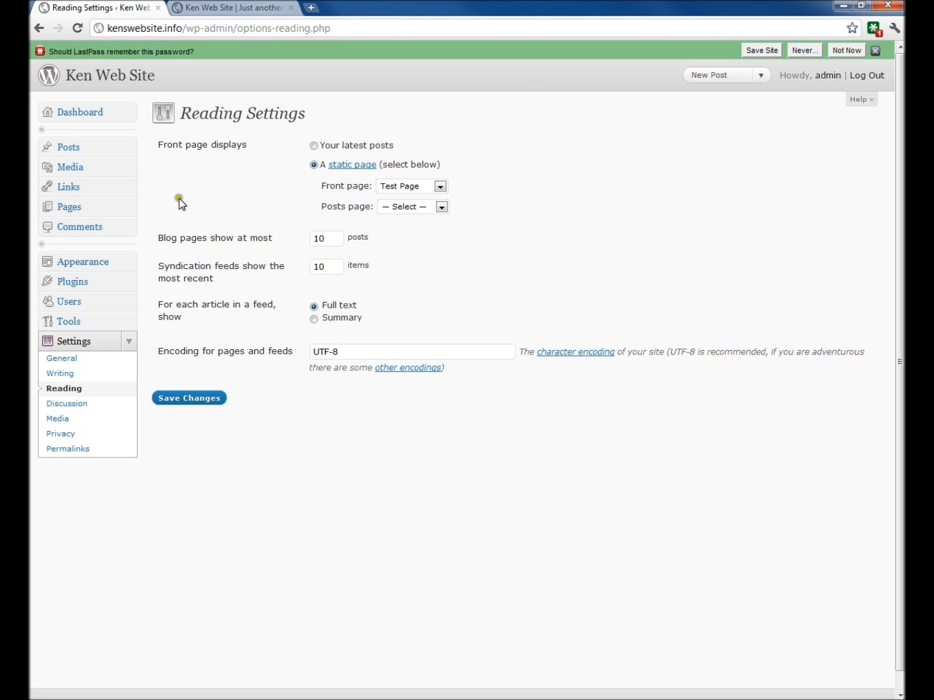
Create a new page titled "Blog" and publish it.
click(73, 207)
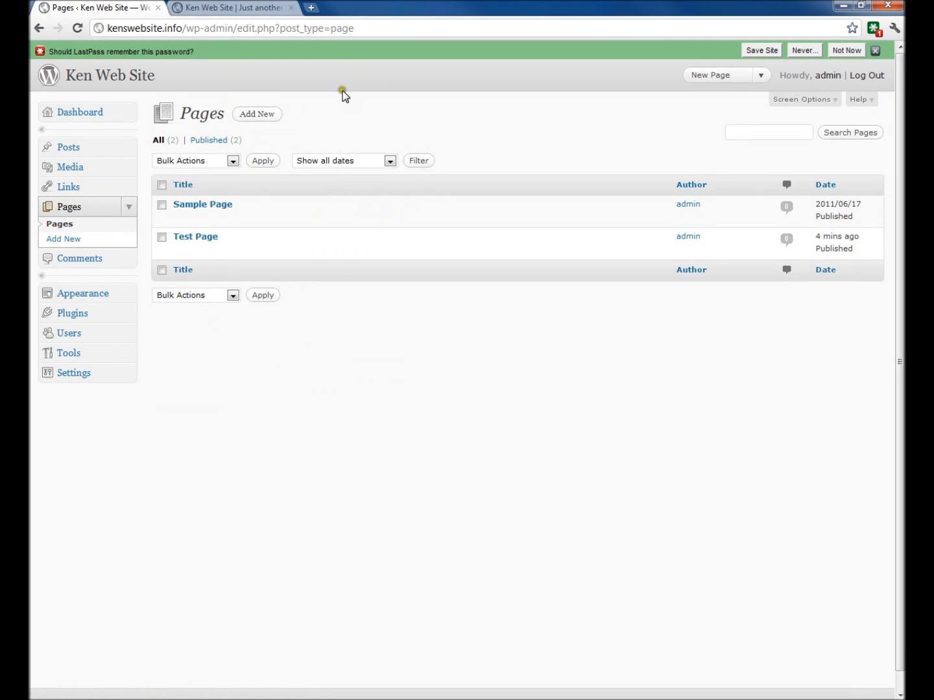
click(258, 115)
click(236, 137)
text(Blog)
click(833, 255)
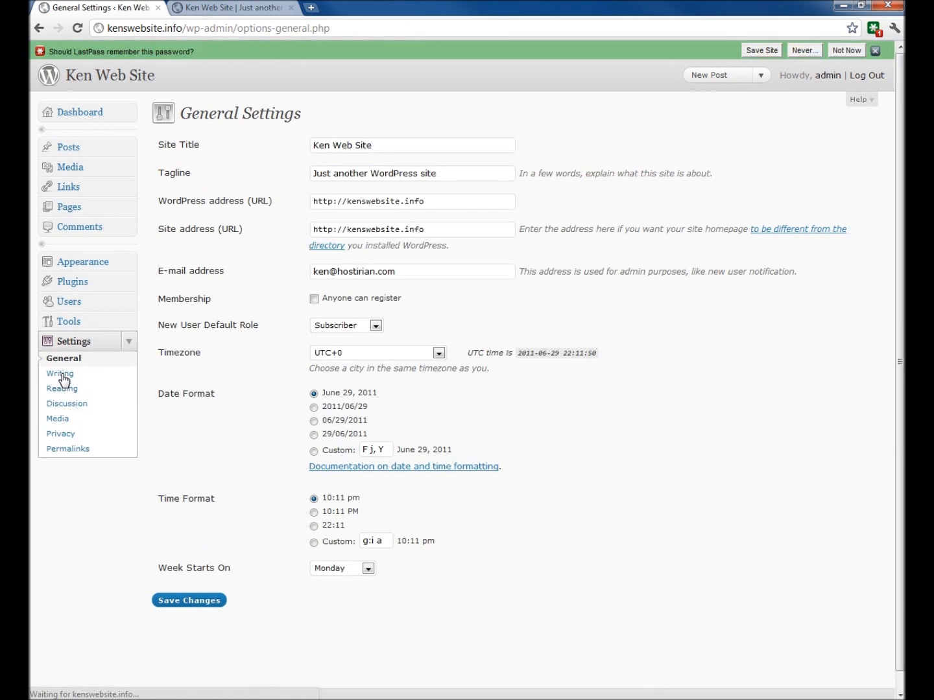
In the Reading settings, choose a static front page with Test Page as front page and Blog as posts page.
click(74, 389)
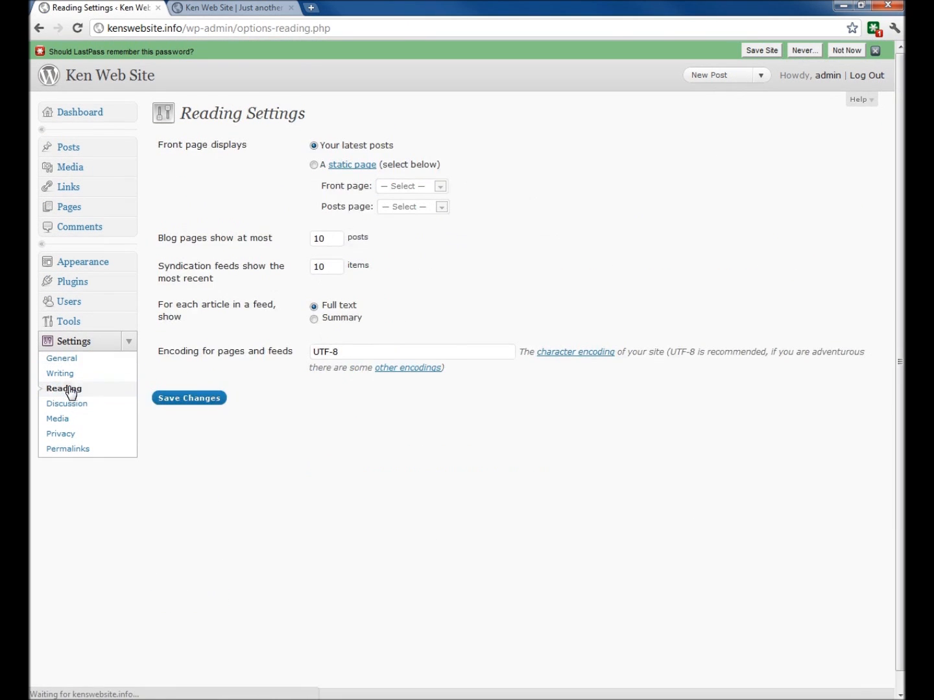
click(315, 166)
click(405, 187)
click(411, 224)
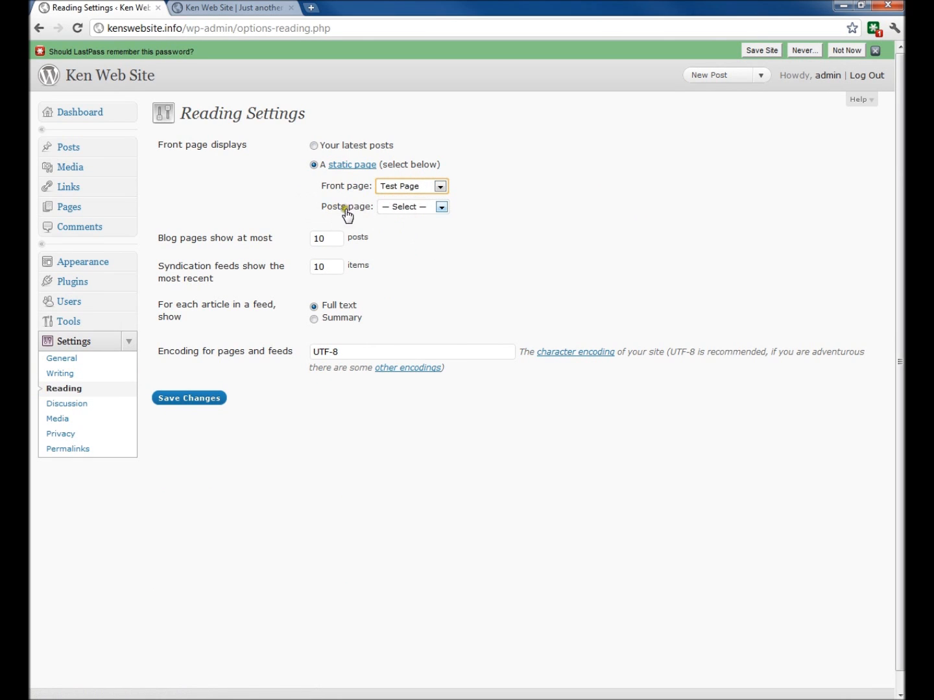
click(435, 207)
click(415, 227)
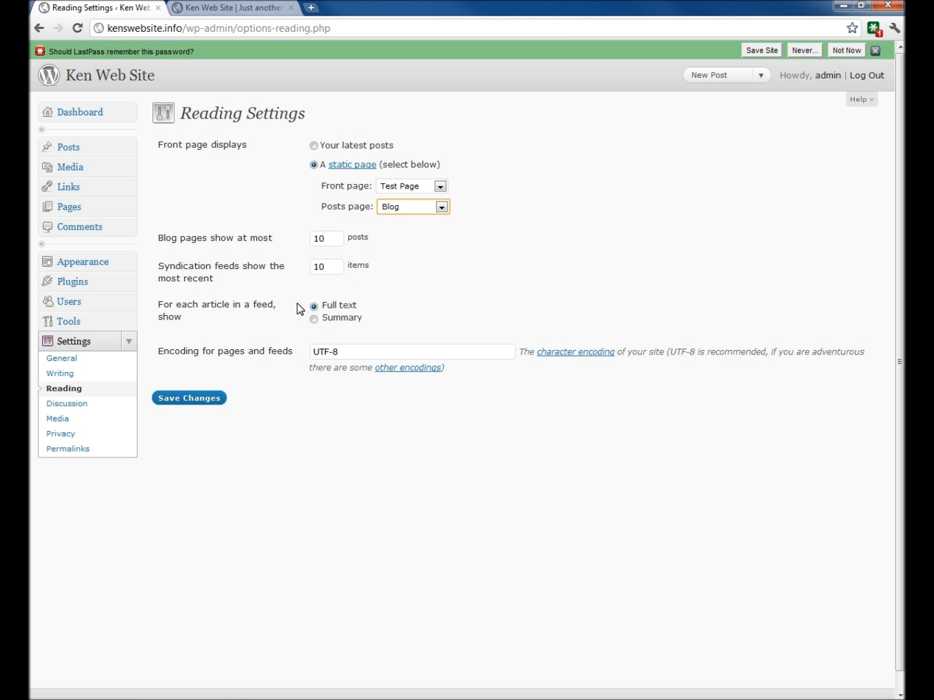
Save the Reading settings and reload the home page of kenswebsite.info to check the static front page.
click(185, 398)
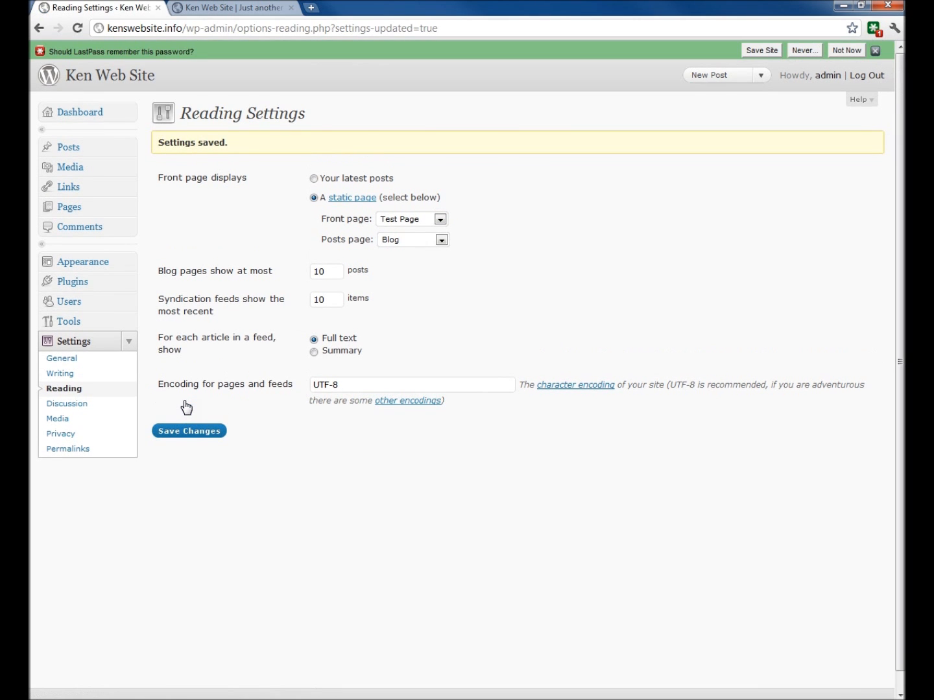
click(237, 9)
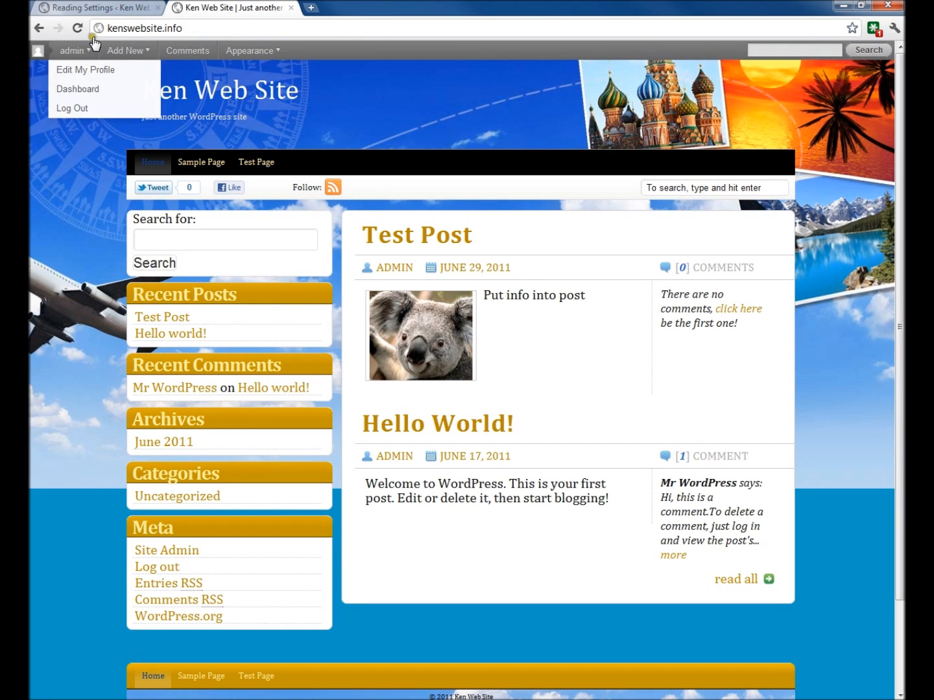
click(163, 29)
click(190, 92)
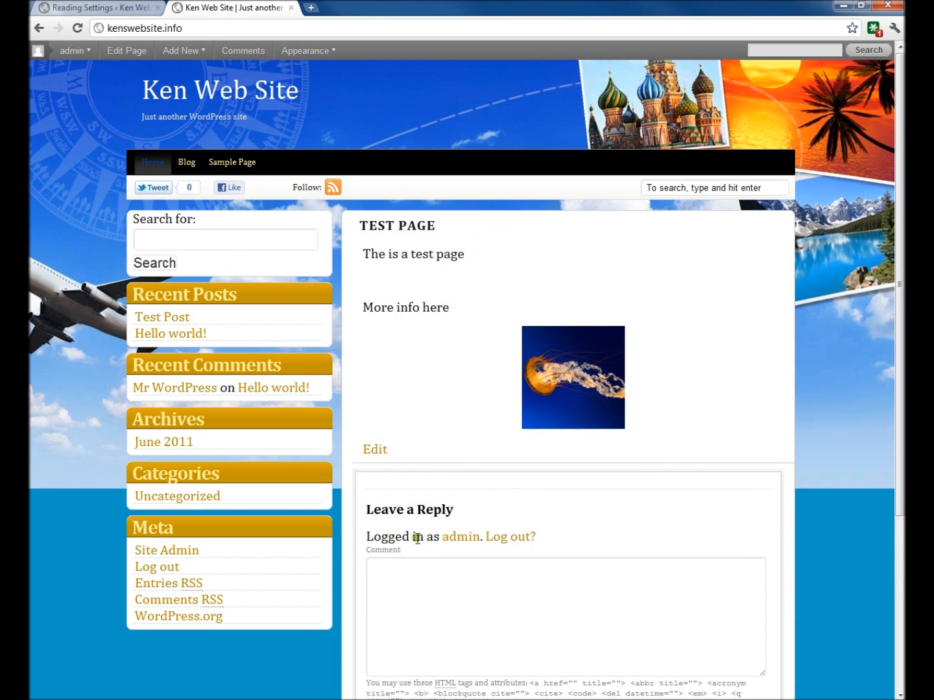
Load the site's home address once more and open the Blog page from the site navigation to check its posts.
click(216, 26)
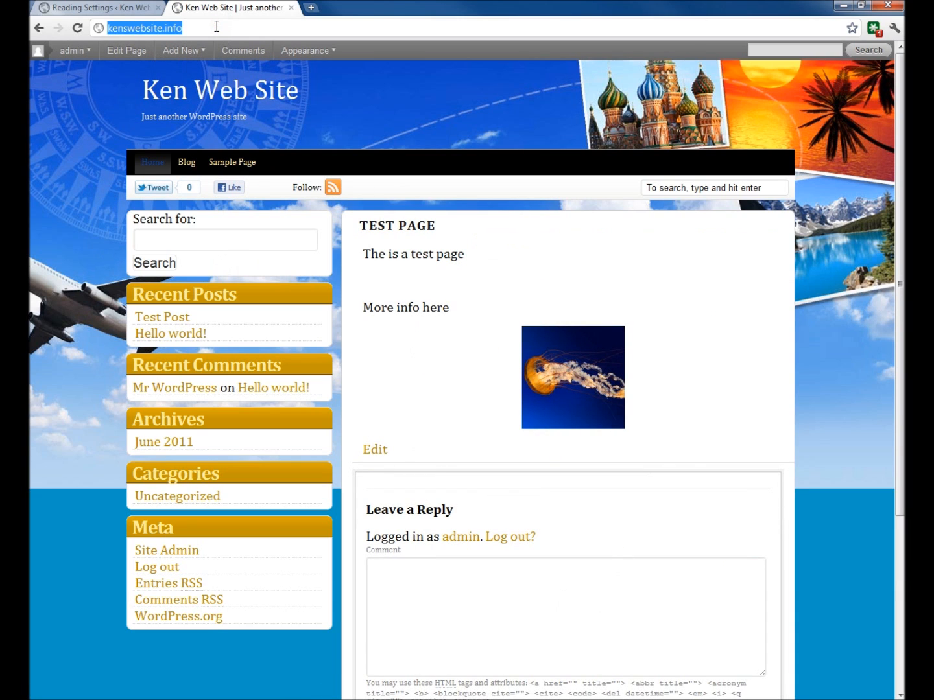
key(Return)
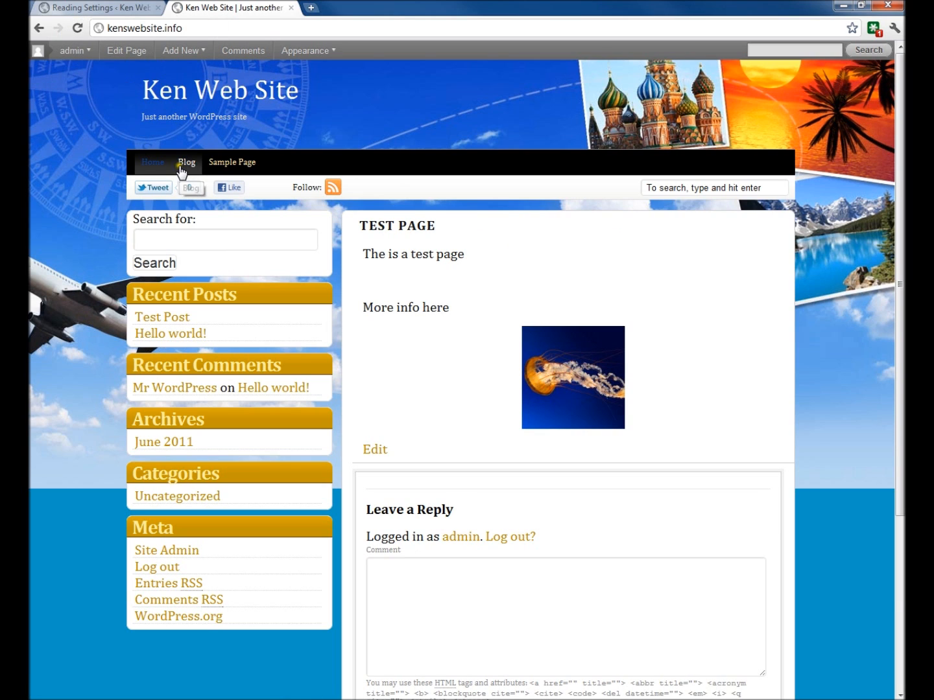
click(185, 163)
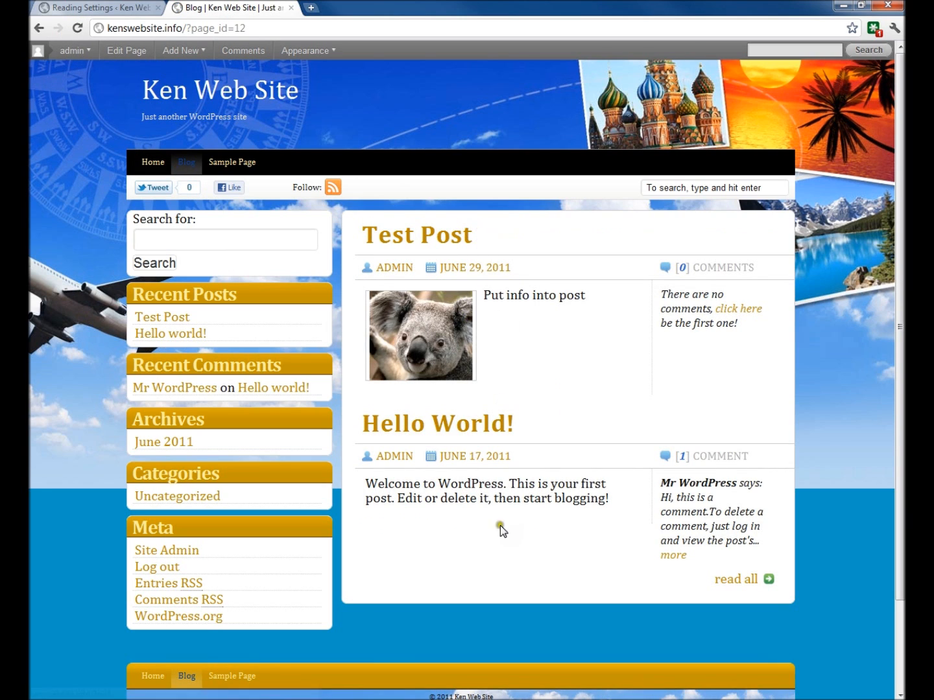